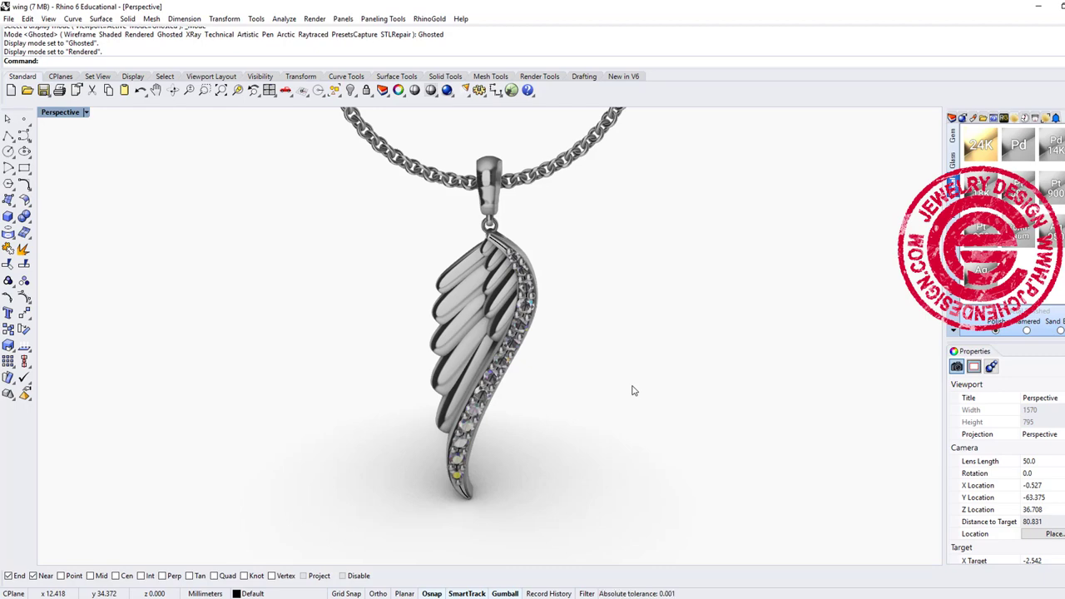
{"action": "right_click_drag", "start_coordinate": [623, 408], "coordinate": [649, 392]}
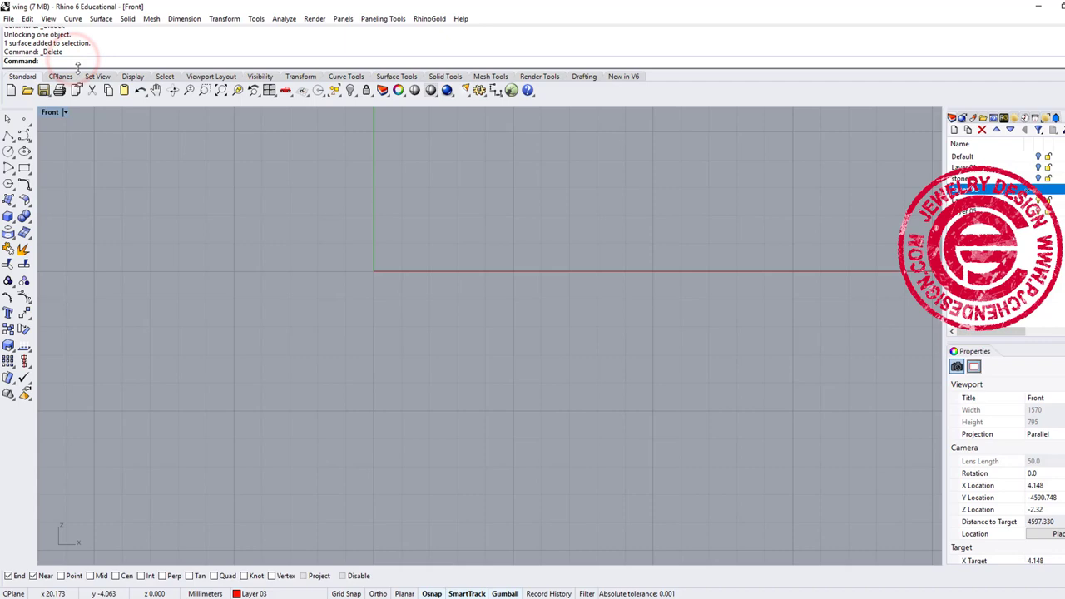
Place the wings-art-public domain image as a Picture in the Front view, spanning it between two freely picked corners around the origin
{"action": "key", "text": "Return"}
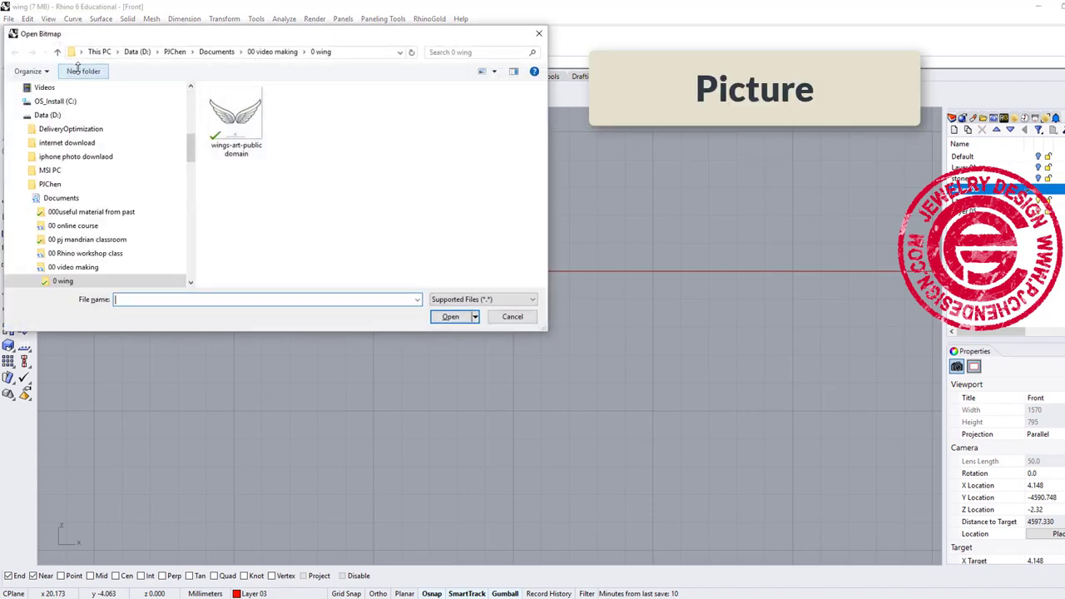
{"action": "left_click", "coordinate": [236, 116]}
{"action": "left_click", "coordinate": [450, 320]}
{"action": "left_click", "coordinate": [293, 467]}
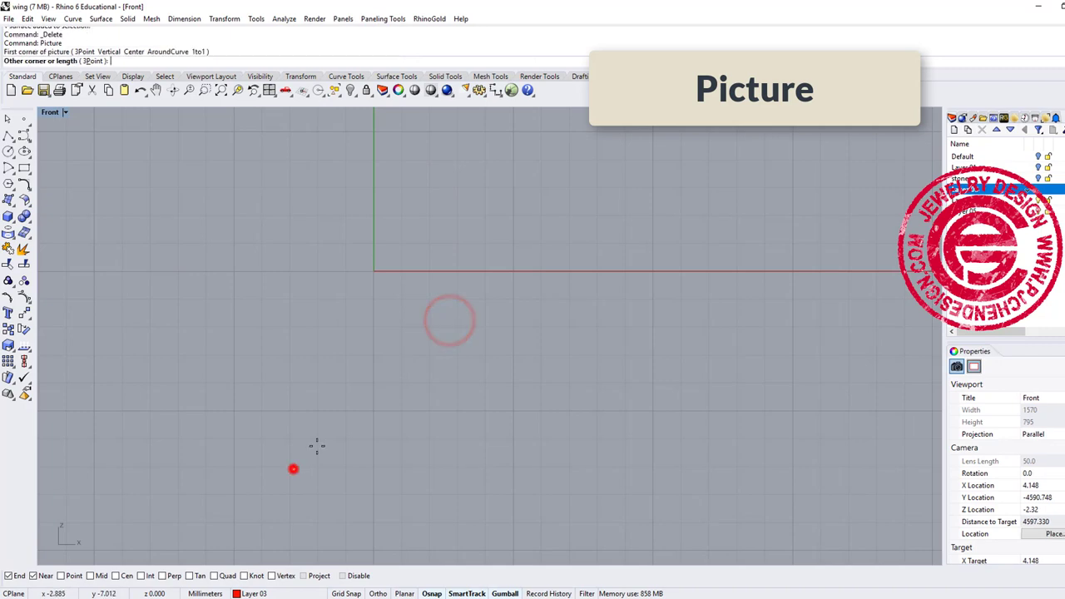
{"action": "left_click", "coordinate": [771, 238]}
{"action": "scroll", "coordinate": [689, 387], "scroll_direction": "down", "scroll_amount": 10}
{"action": "right_click_drag", "start_coordinate": [688, 388], "coordinate": [620, 392]}
{"action": "scroll", "coordinate": [620, 390], "scroll_direction": "up", "scroll_amount": 4}
Set the transparency of the wings picture's material to about 73%
{"action": "left_click", "coordinate": [614, 342]}
{"action": "scroll", "coordinate": [616, 343], "scroll_direction": "up", "scroll_amount": 1}
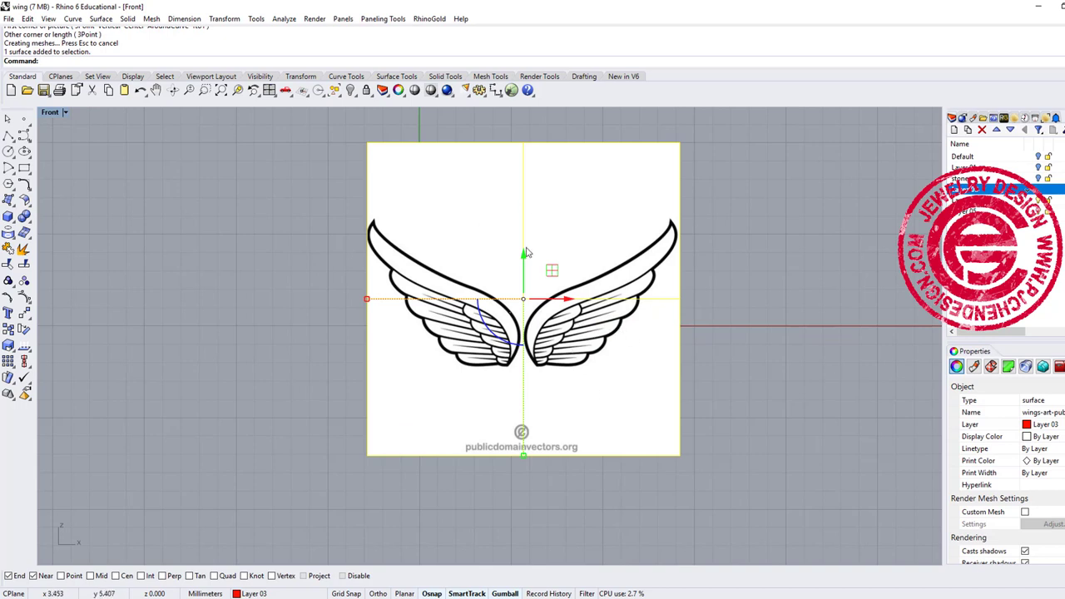
{"action": "left_click", "coordinate": [974, 369]}
{"action": "scroll", "coordinate": [1024, 454], "scroll_direction": "down", "scroll_amount": 3}
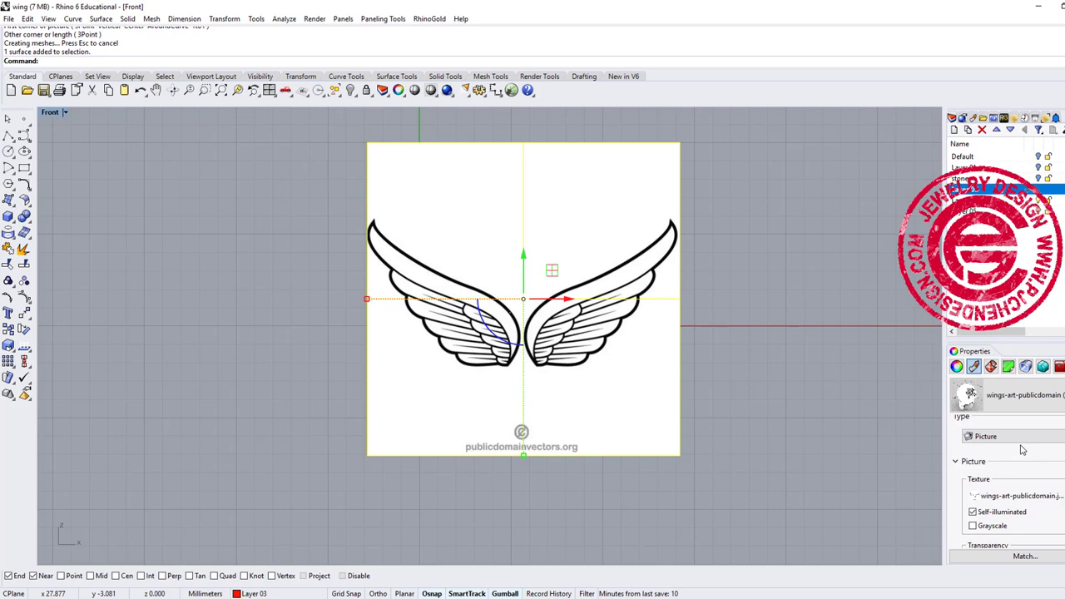
{"action": "scroll", "coordinate": [1050, 477], "scroll_direction": "down", "scroll_amount": 1}
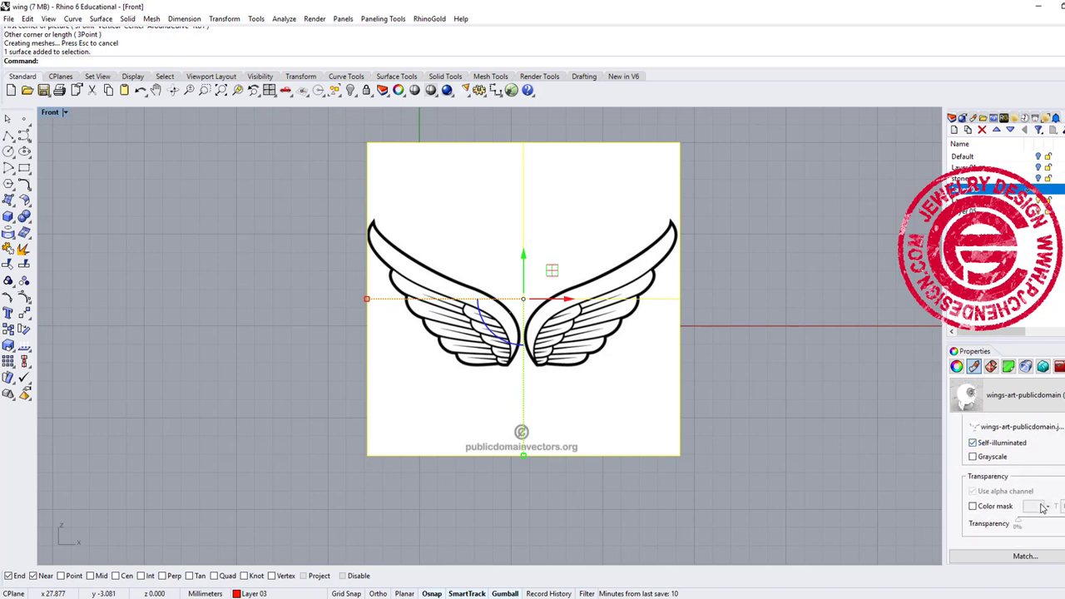
{"action": "left_click_drag", "start_coordinate": [1020, 527], "coordinate": [1062, 523]}
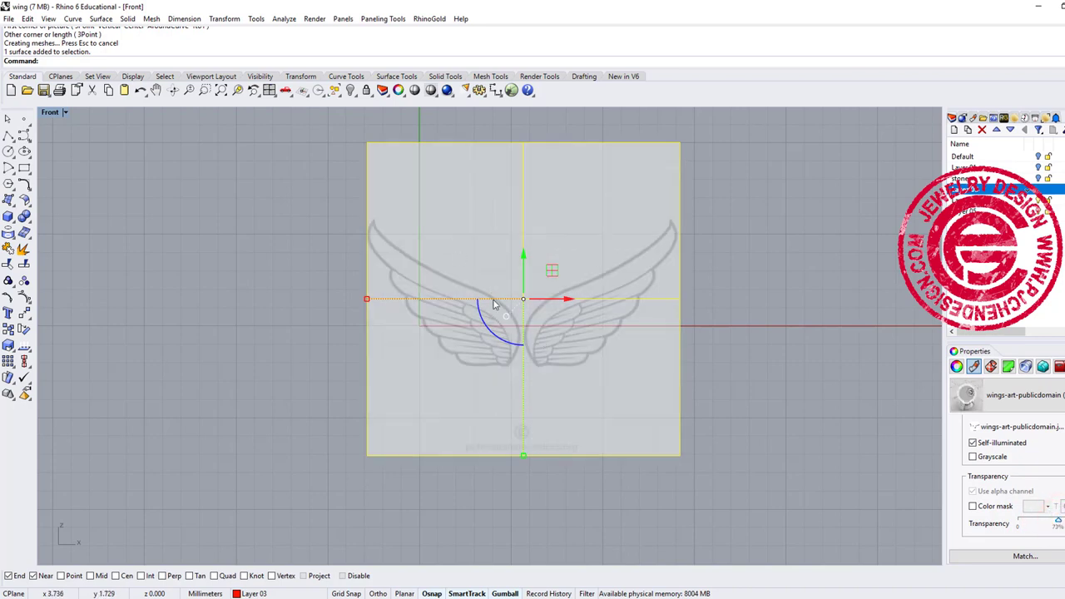
Enlarge the wings picture uniformly and move it in the negative X direction until its right wing crosses the vertical axis
{"action": "left_click_drag", "start_coordinate": [367, 298], "coordinate": [309, 299]}
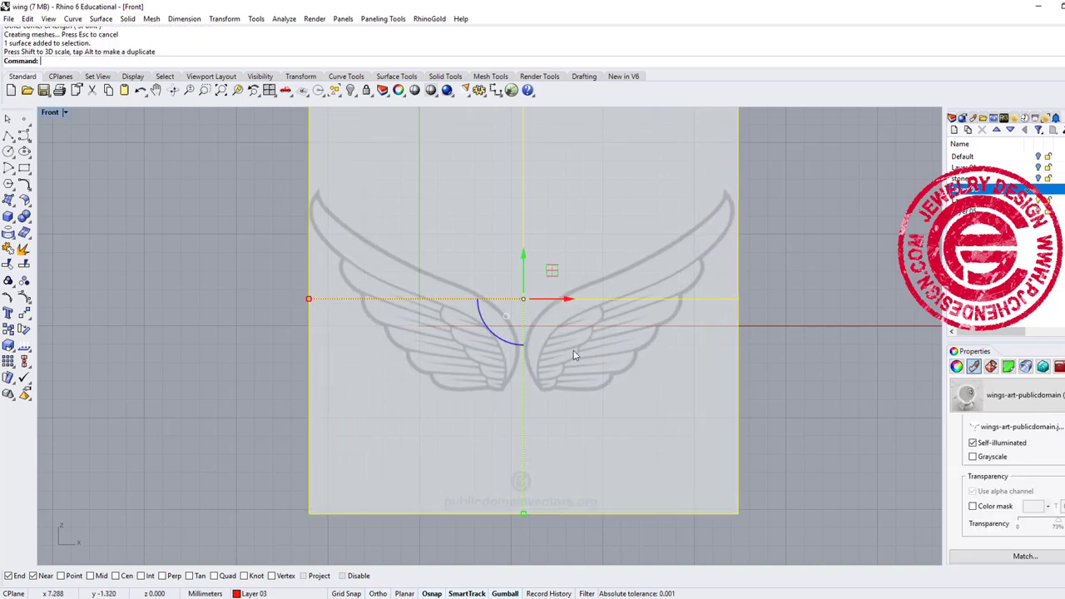
{"action": "left_click_drag", "start_coordinate": [625, 364], "coordinate": [433, 371]}
Lock the wings picture as a fixed tracing background
{"action": "scroll", "coordinate": [450, 358], "scroll_direction": "up", "scroll_amount": 4}
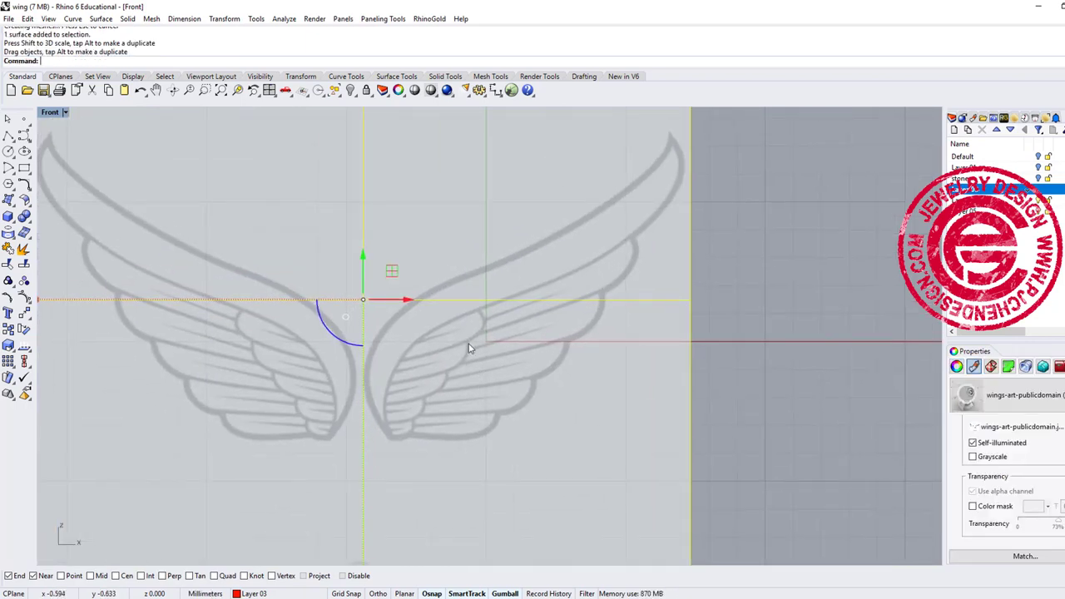
{"action": "scroll", "coordinate": [441, 179], "scroll_direction": "down", "scroll_amount": 3}
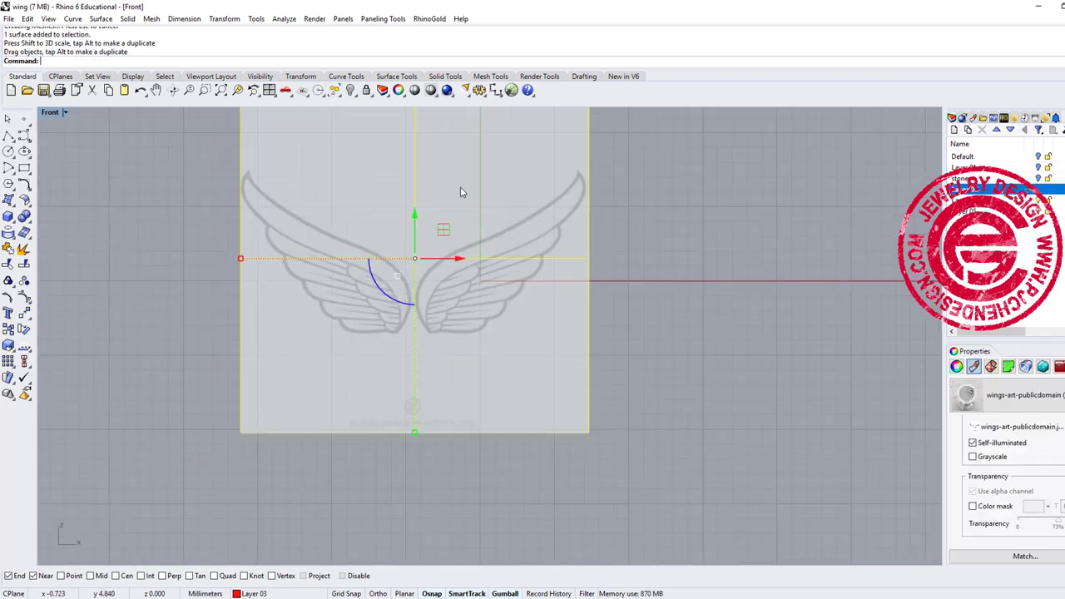
{"action": "left_click", "coordinate": [366, 90]}
Trace the outer upper edge of the right wing with a degree 3 control-point curve from its lower base to the upper tip
{"action": "scroll", "coordinate": [452, 299], "scroll_direction": "up", "scroll_amount": 4}
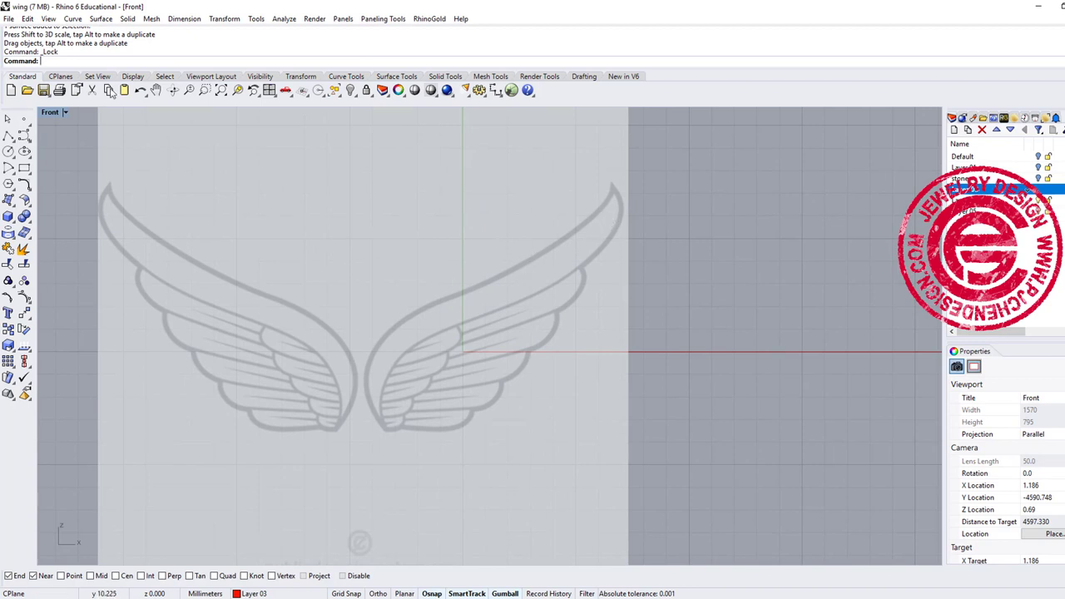
{"action": "left_click", "coordinate": [23, 135]}
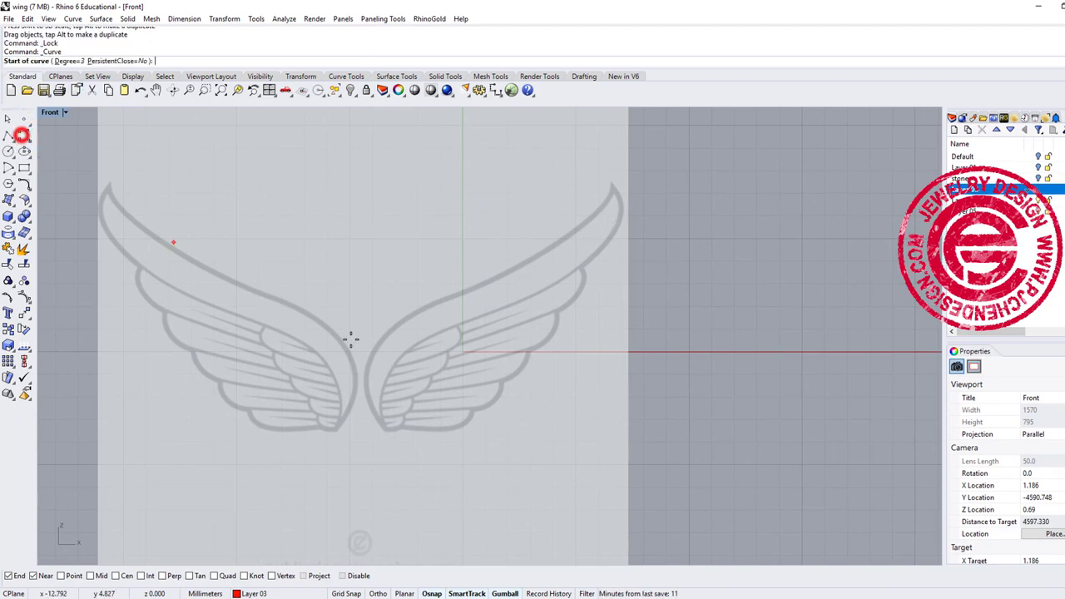
{"action": "left_click", "coordinate": [385, 431]}
{"action": "left_click", "coordinate": [369, 413]}
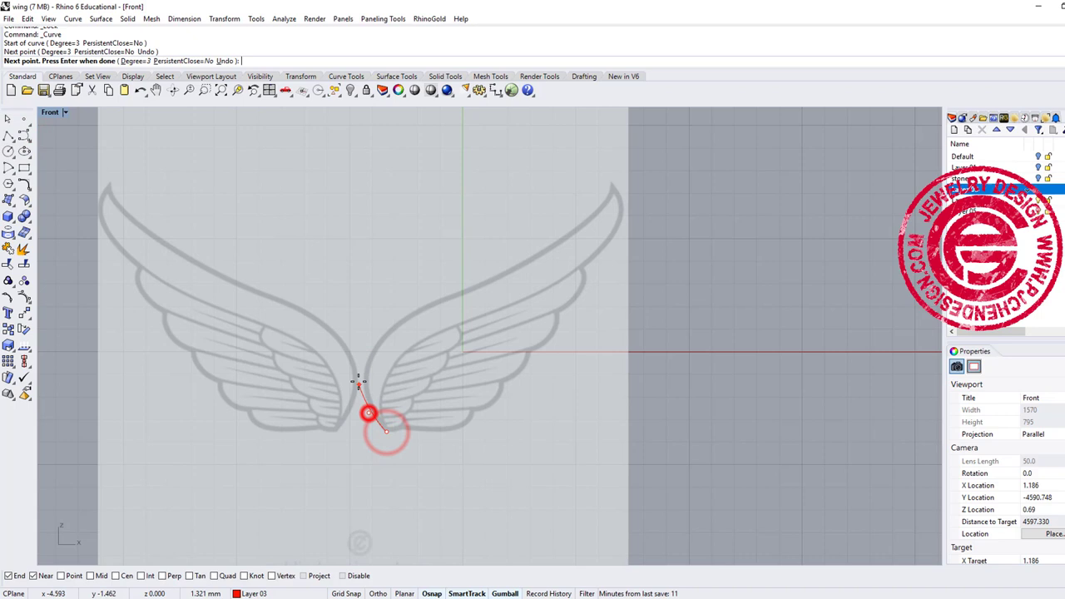
{"action": "left_click", "coordinate": [358, 375]}
{"action": "left_click", "coordinate": [367, 350]}
{"action": "left_click", "coordinate": [407, 311]}
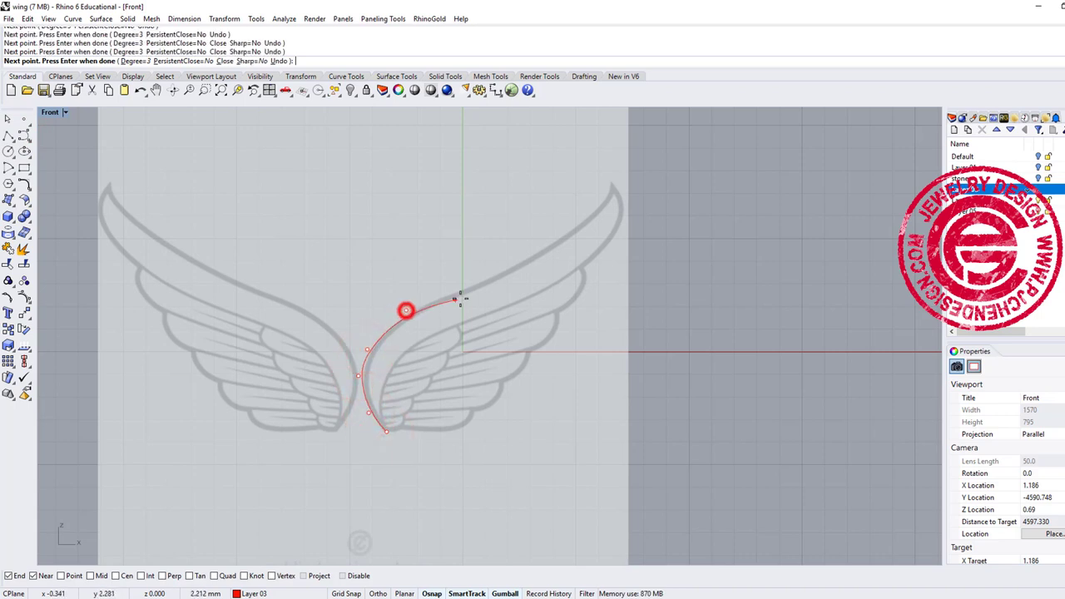
{"action": "left_click", "coordinate": [477, 289]}
{"action": "left_click", "coordinate": [548, 253]}
{"action": "left_click", "coordinate": [601, 219]}
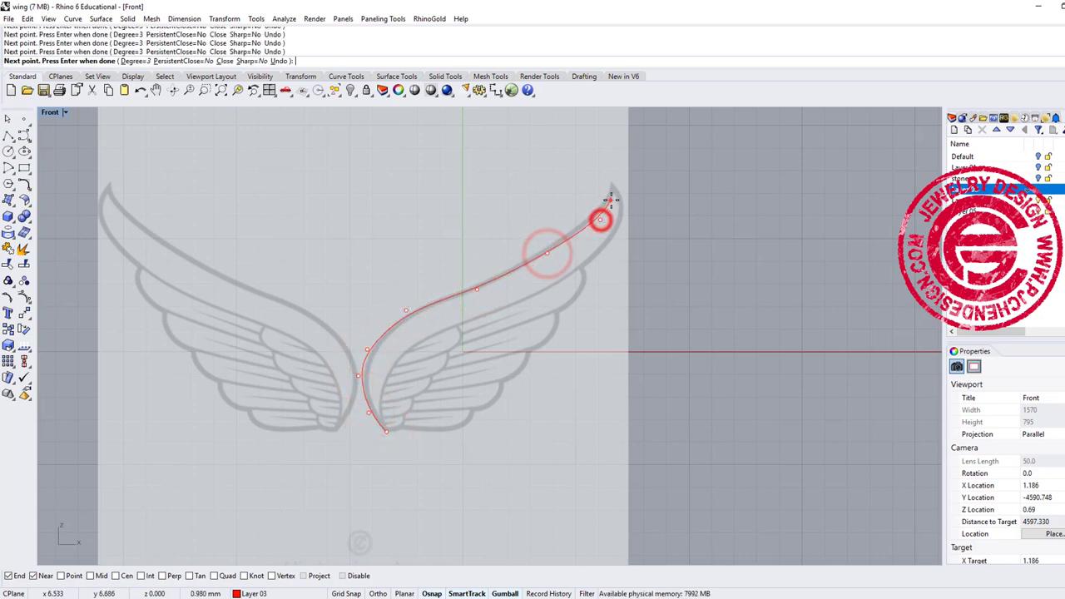
{"action": "left_click", "coordinate": [614, 194]}
{"action": "left_click", "coordinate": [615, 192]}
{"action": "key", "text": "Return"}
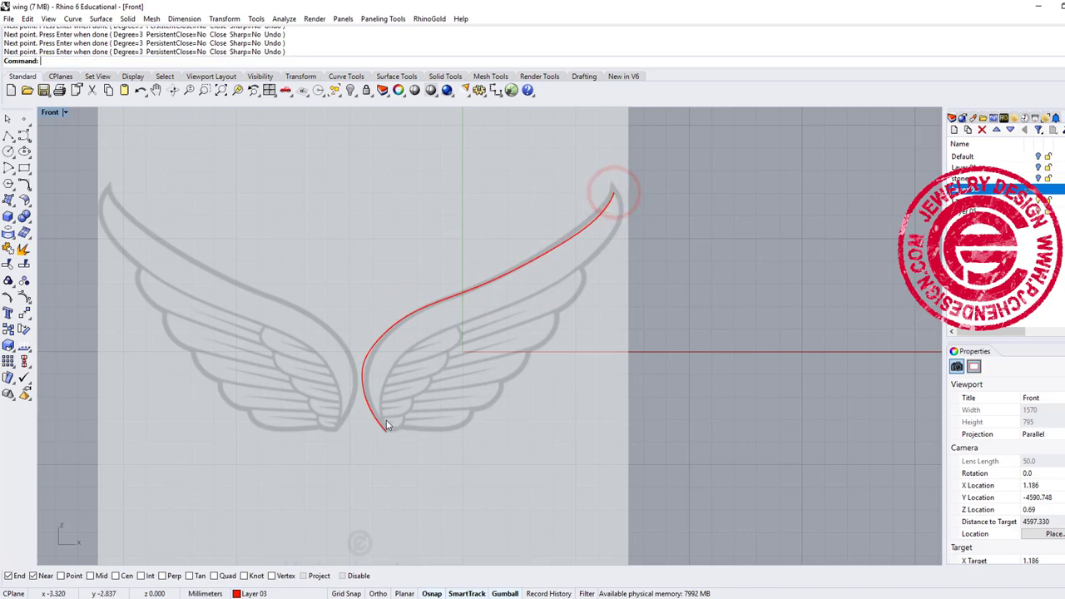
Trace the lower edge of the right wing's top band with a second degree 3 control-point curve from the base to the tip
{"action": "scroll", "coordinate": [386, 425], "scroll_direction": "up", "scroll_amount": 6}
{"action": "key", "text": "Return"}
{"action": "scroll", "coordinate": [395, 441], "scroll_direction": "up", "scroll_amount": 3}
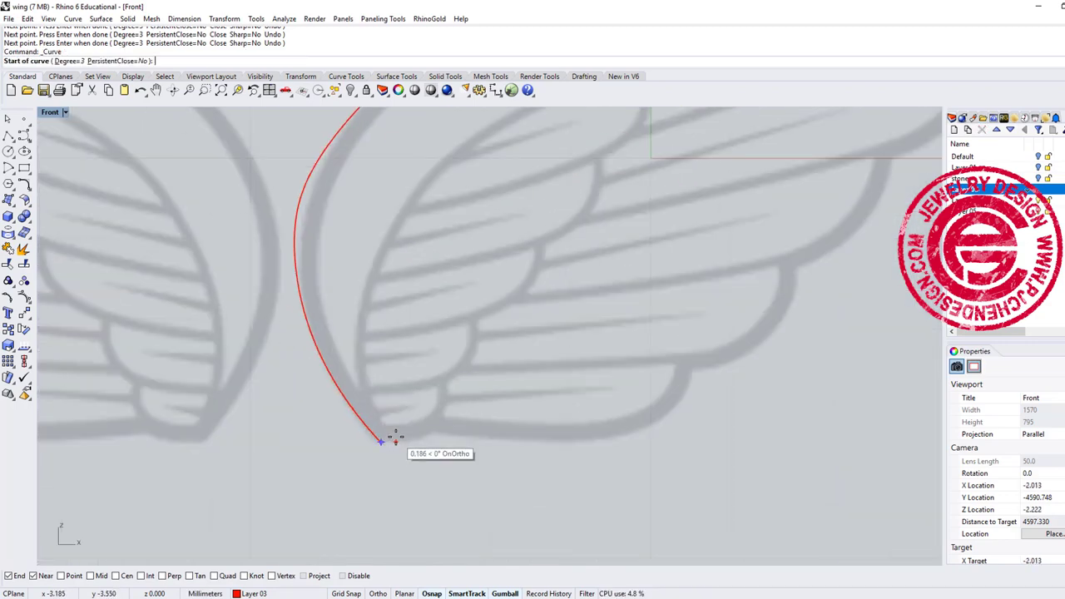
{"action": "left_click", "coordinate": [396, 438]}
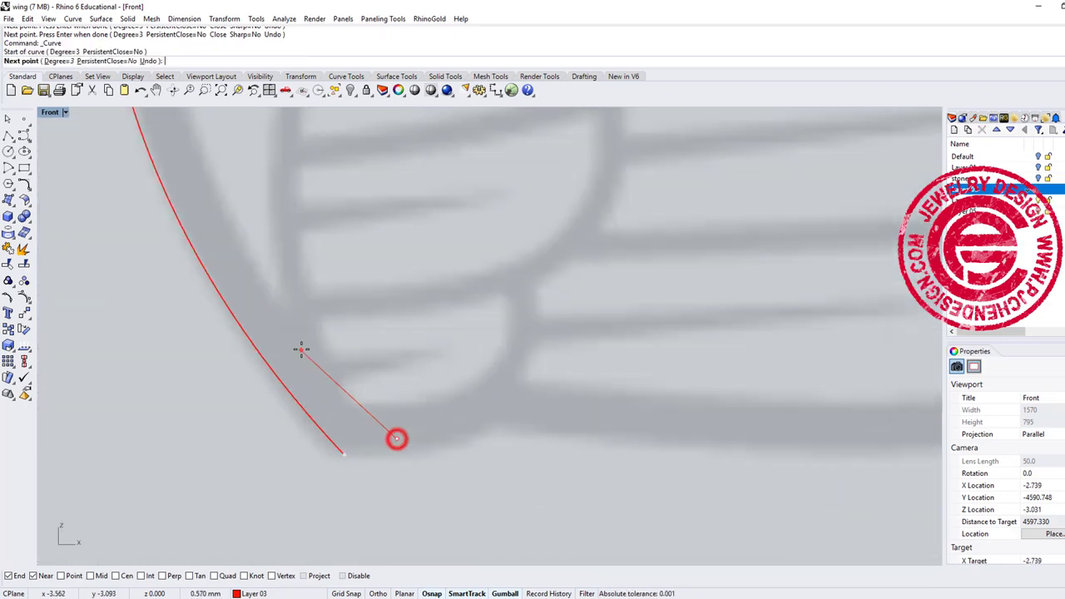
{"action": "scroll", "coordinate": [312, 349], "scroll_direction": "down", "scroll_amount": 4}
{"action": "left_click", "coordinate": [308, 346]}
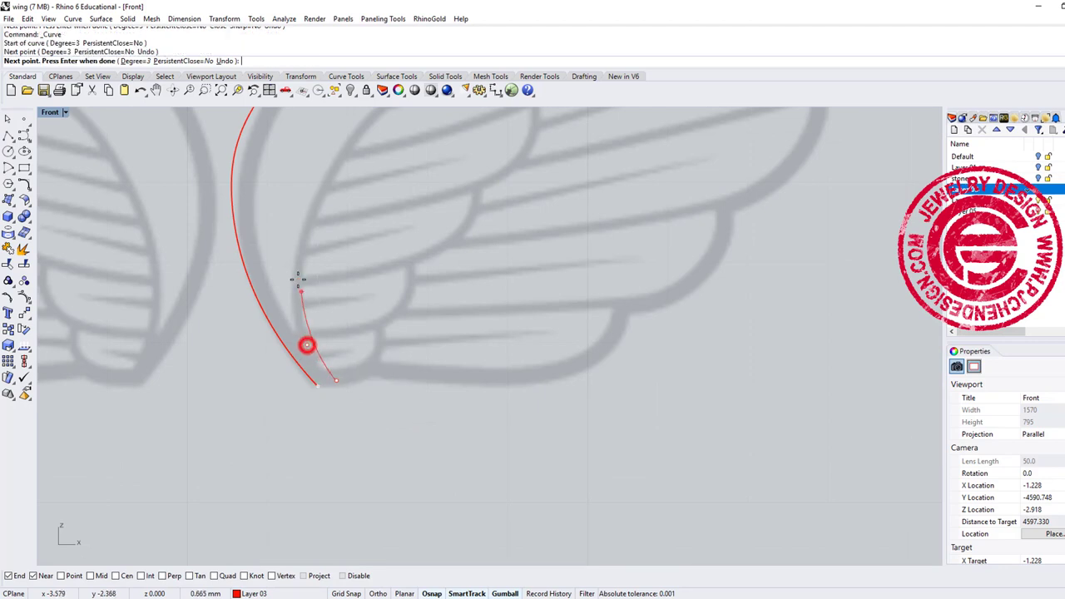
{"action": "left_click", "coordinate": [298, 276]}
{"action": "scroll", "coordinate": [304, 352], "scroll_direction": "up", "scroll_amount": 3}
{"action": "left_click", "coordinate": [278, 370]}
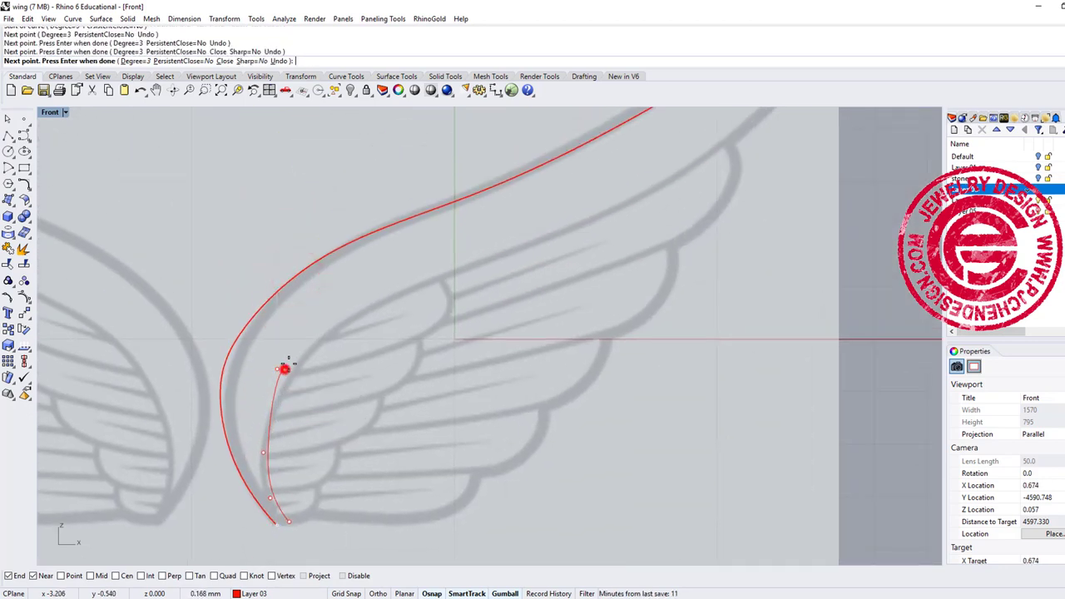
{"action": "left_click", "coordinate": [378, 303]}
{"action": "left_click", "coordinate": [509, 253]}
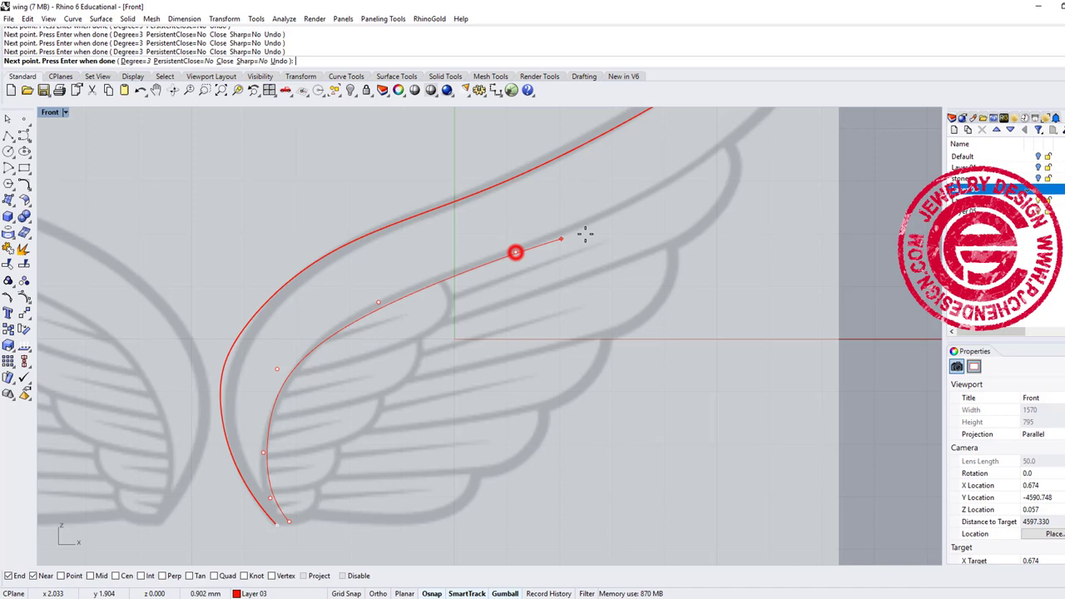
{"action": "right_click_drag", "start_coordinate": [583, 231], "coordinate": [386, 388]}
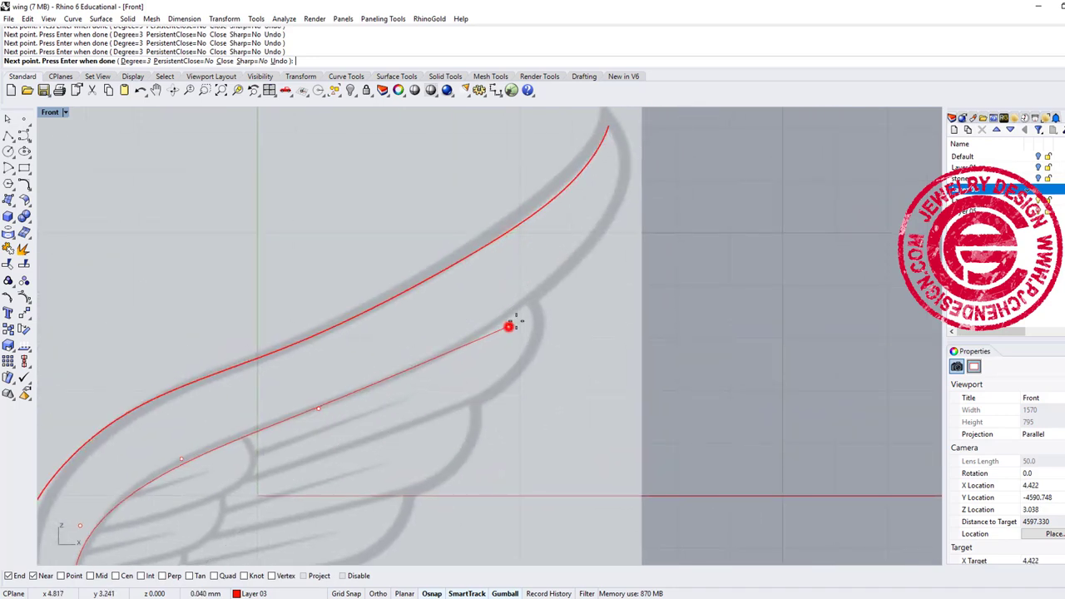
{"action": "left_click", "coordinate": [508, 326]}
{"action": "left_click", "coordinate": [558, 282]}
{"action": "left_click", "coordinate": [606, 234]}
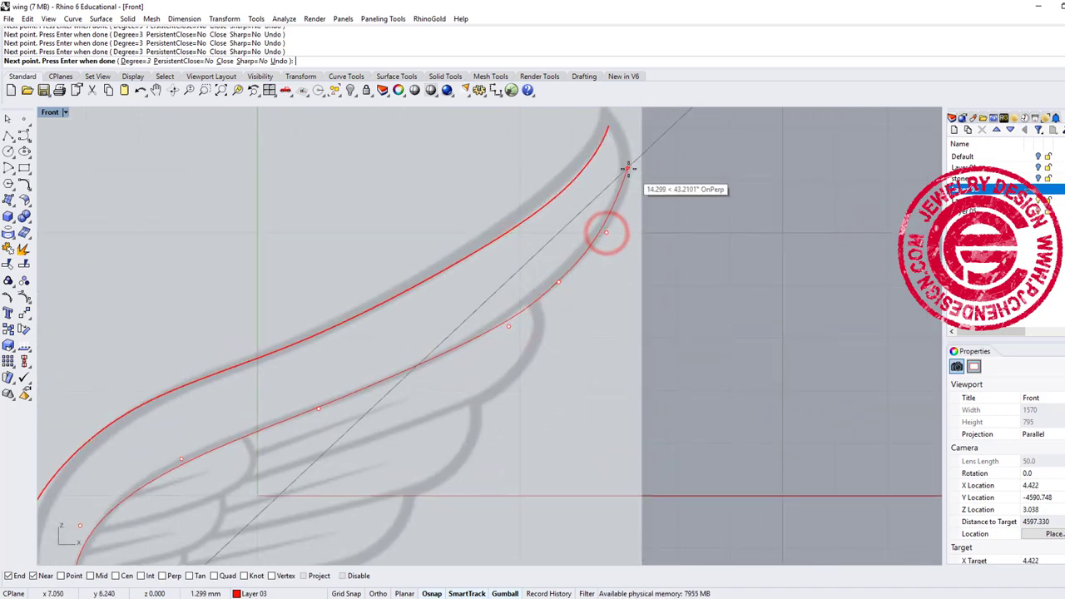
{"action": "scroll", "coordinate": [629, 169], "scroll_direction": "up", "scroll_amount": 3}
{"action": "left_click", "coordinate": [625, 191]}
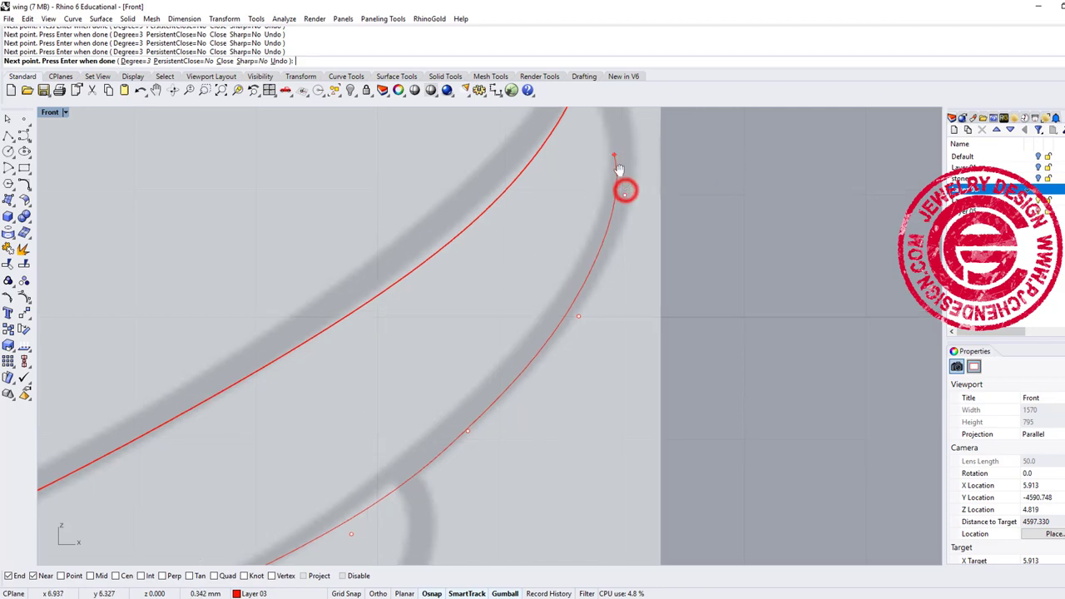
{"action": "right_click_drag", "start_coordinate": [619, 170], "coordinate": [590, 303]}
{"action": "left_click", "coordinate": [598, 205]}
{"action": "scroll", "coordinate": [566, 298], "scroll_direction": "down", "scroll_amount": 8}
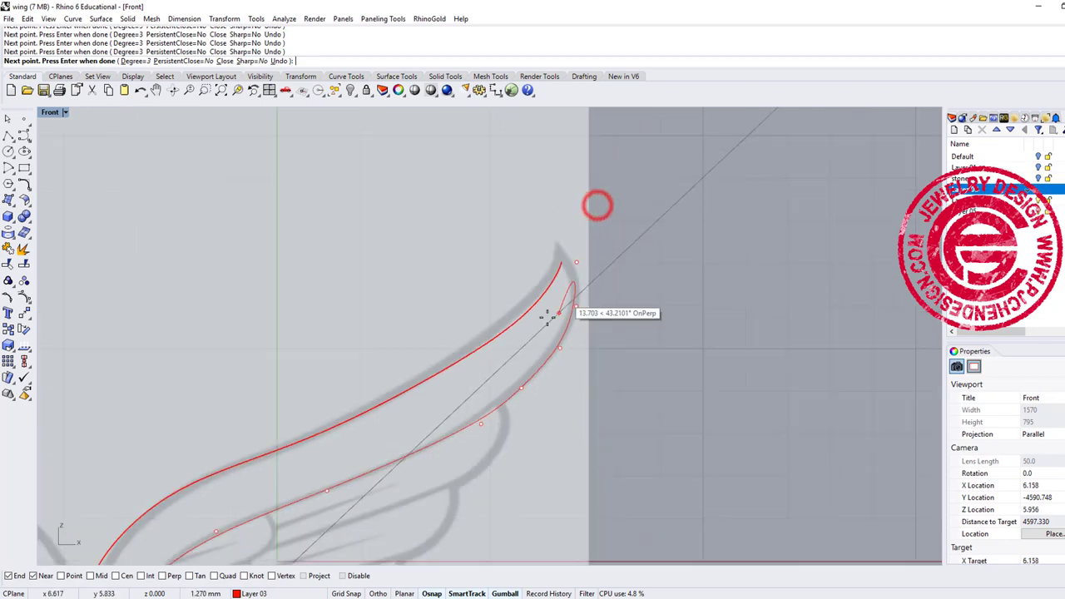
{"action": "right_click", "coordinate": [478, 374]}
Shift the control point at the leftmost bend of the outer wing curve slightly inward to match the picture
{"action": "scroll", "coordinate": [454, 388], "scroll_direction": "down", "scroll_amount": 7}
{"action": "right_click_drag", "start_coordinate": [408, 433], "coordinate": [495, 313]}
{"action": "scroll", "coordinate": [471, 352], "scroll_direction": "up", "scroll_amount": 6}
{"action": "scroll", "coordinate": [475, 349], "scroll_direction": "down", "scroll_amount": 3}
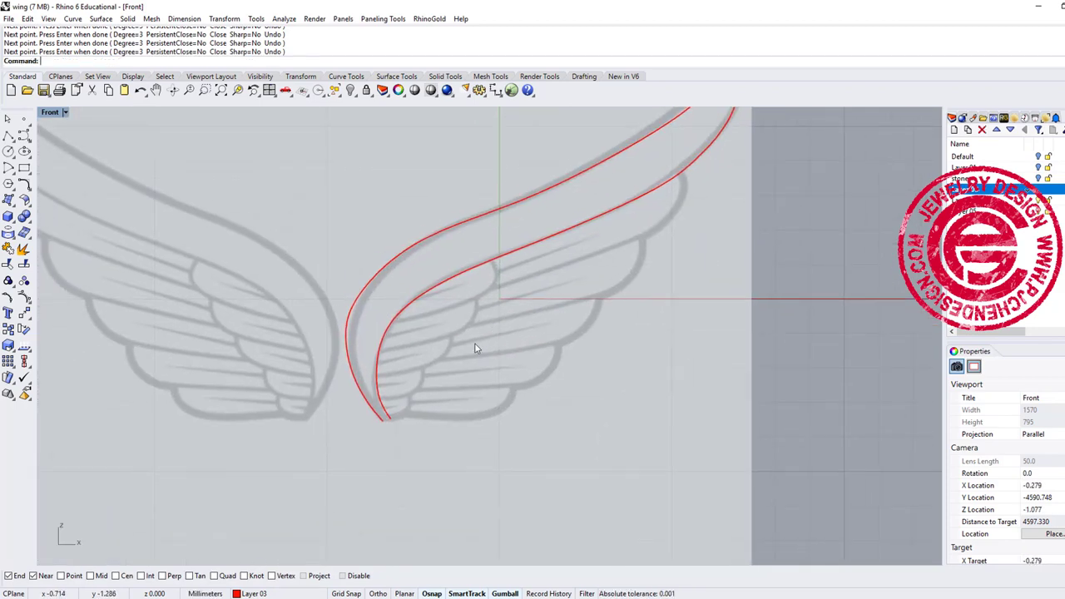
{"action": "scroll", "coordinate": [410, 298], "scroll_direction": "up", "scroll_amount": 3}
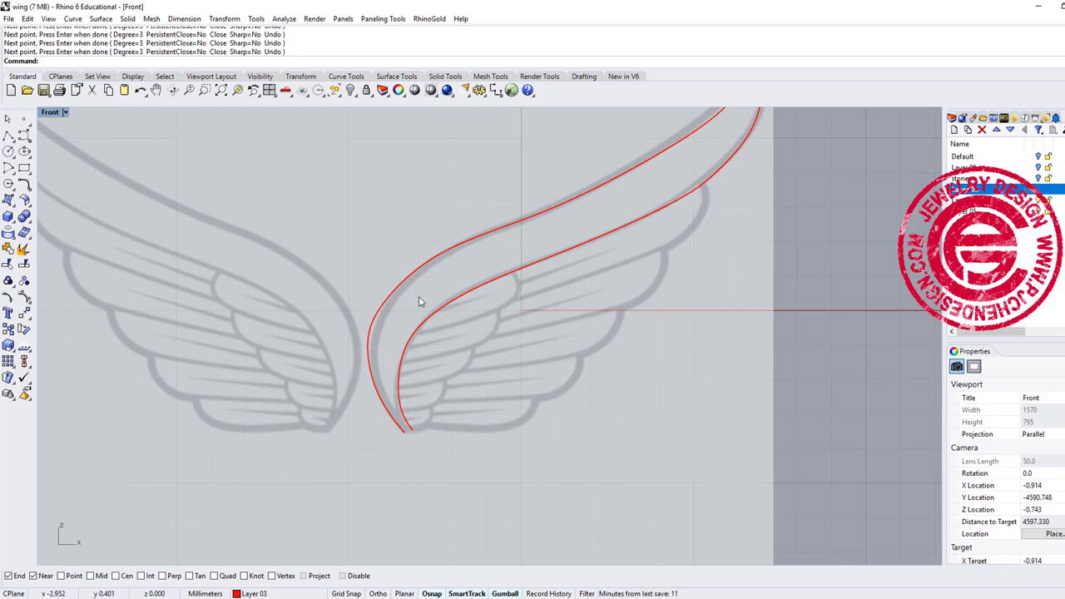
{"action": "scroll", "coordinate": [391, 303], "scroll_direction": "up", "scroll_amount": 1}
{"action": "left_click", "coordinate": [383, 313]}
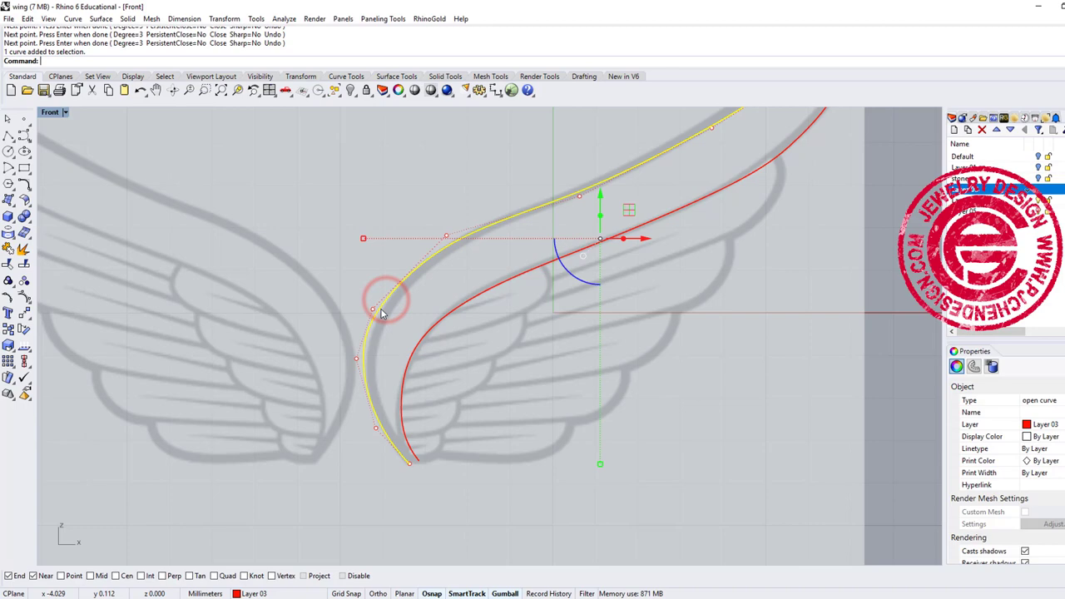
{"action": "left_click_drag", "start_coordinate": [318, 294], "coordinate": [411, 359]}
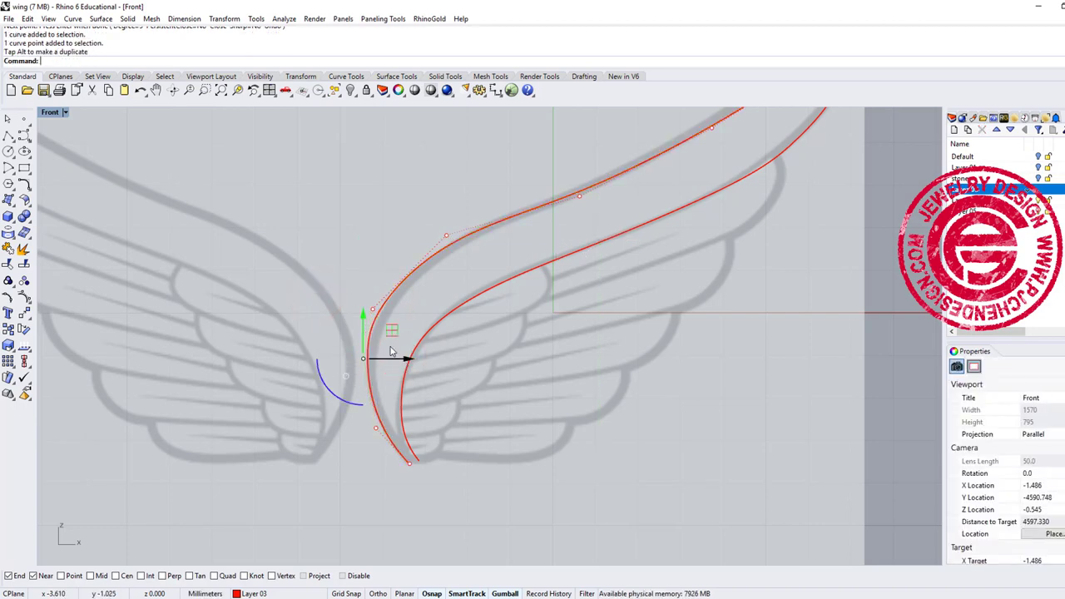
{"action": "scroll", "coordinate": [378, 323], "scroll_direction": "up", "scroll_amount": 6}
{"action": "left_click_drag", "start_coordinate": [401, 320], "coordinate": [402, 320]}
{"action": "left_click", "coordinate": [421, 291]}
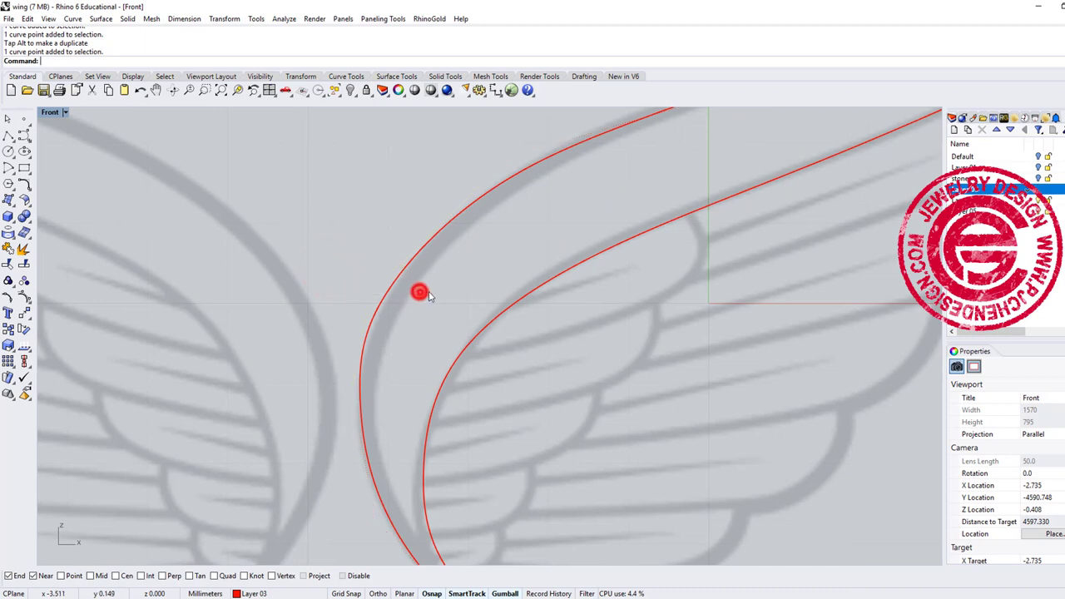
Nudge the control point just above the outer curve's leftmost bend slightly inward and upward to refine the curve
{"action": "left_click", "coordinate": [376, 302]}
{"action": "left_click", "coordinate": [375, 298]}
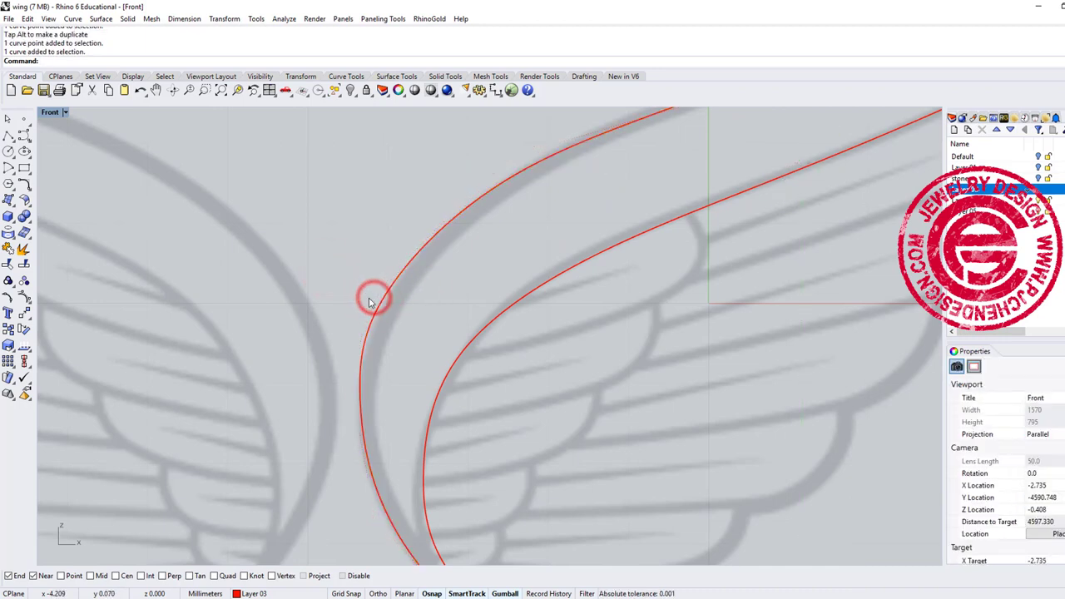
{"action": "left_click", "coordinate": [374, 306]}
{"action": "left_click", "coordinate": [370, 298]}
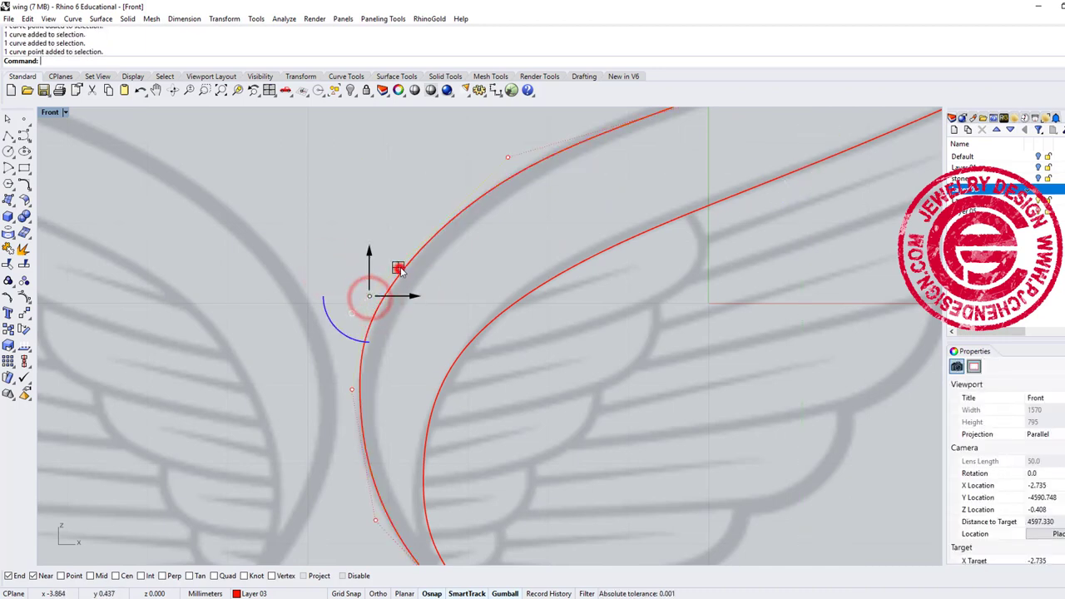
{"action": "left_click_drag", "start_coordinate": [399, 268], "coordinate": [411, 265]}
{"action": "scroll", "coordinate": [535, 299], "scroll_direction": "down", "scroll_amount": 8}
{"action": "right_click_drag", "start_coordinate": [554, 347], "coordinate": [544, 386]}
{"action": "left_click", "coordinate": [621, 387]}
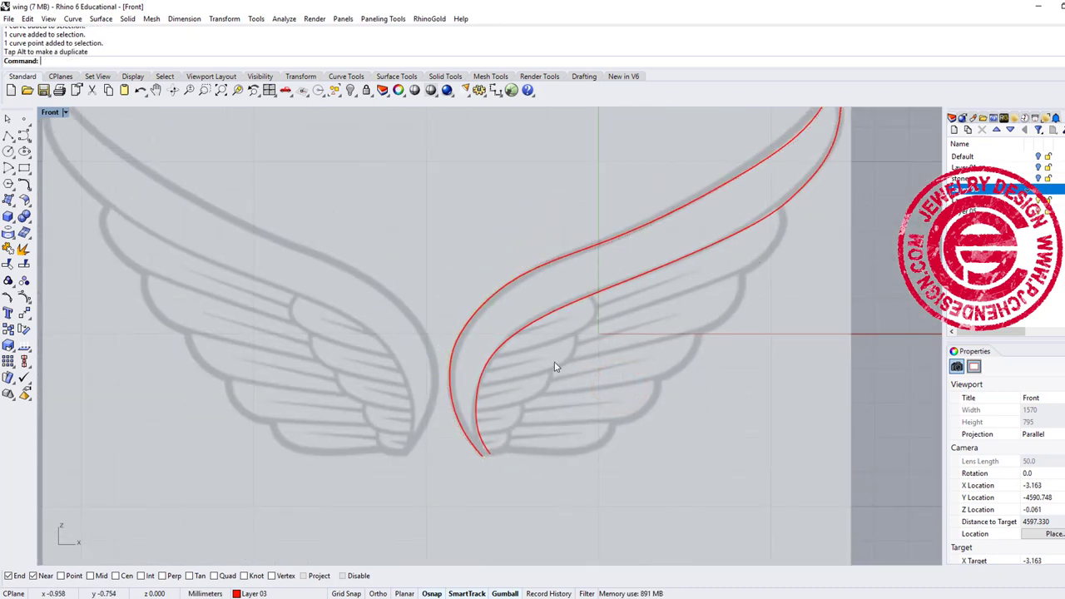
{"action": "scroll", "coordinate": [489, 451], "scroll_direction": "up", "scroll_amount": 2}
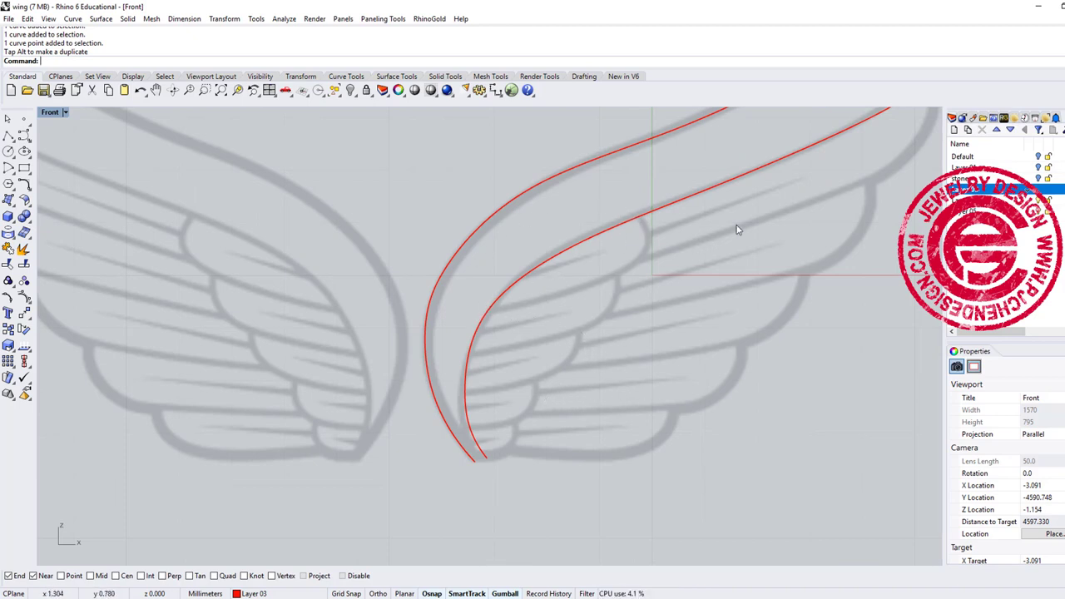
{"action": "scroll", "coordinate": [657, 340], "scroll_direction": "down", "scroll_amount": 2}
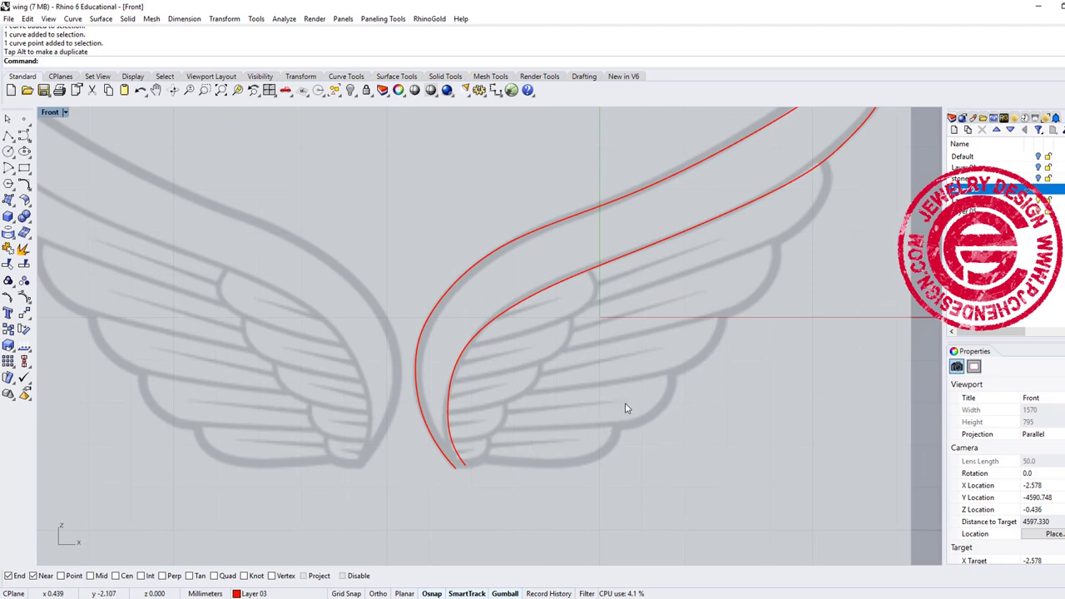
Draw a conic-corner rectangle about 5.3 mm wide in the open area above and between the two wings
{"action": "scroll", "coordinate": [336, 188], "scroll_direction": "down", "scroll_amount": 4}
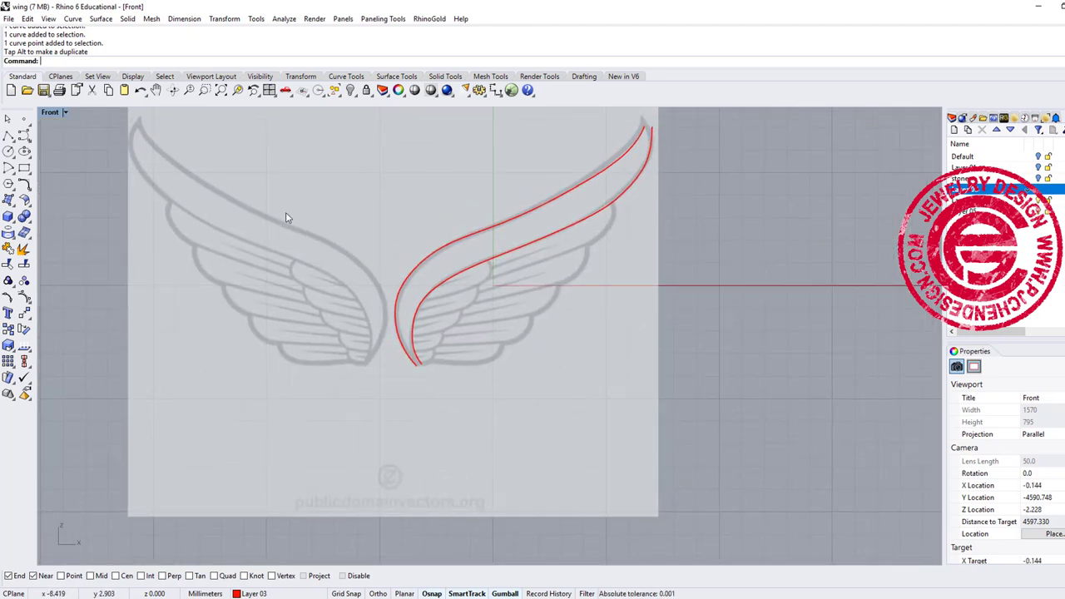
{"action": "left_click", "coordinate": [23, 168]}
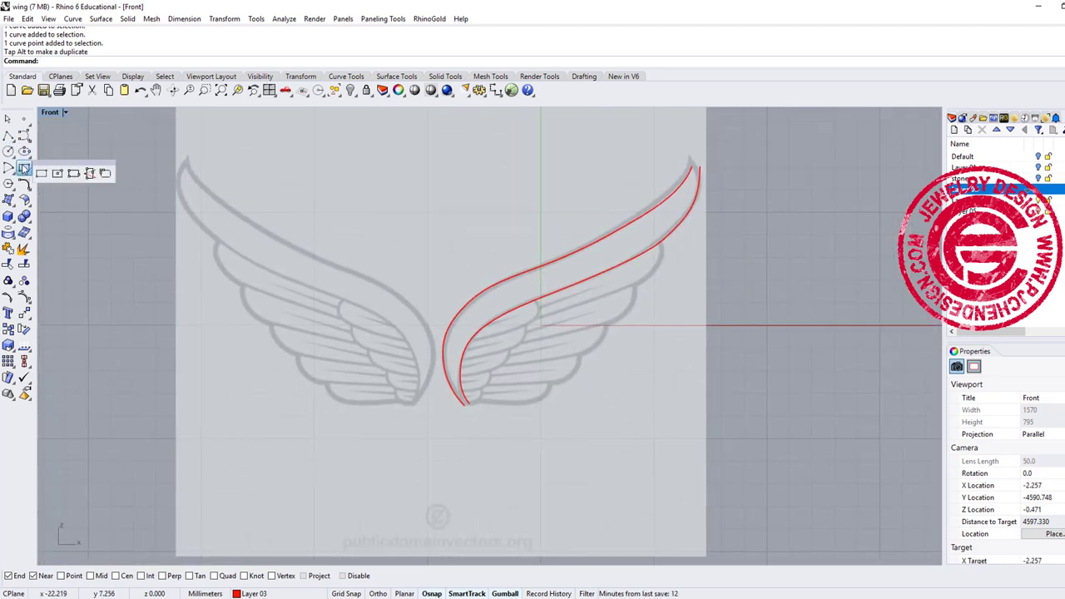
{"action": "right_click", "coordinate": [105, 175]}
{"action": "left_click", "coordinate": [368, 223]}
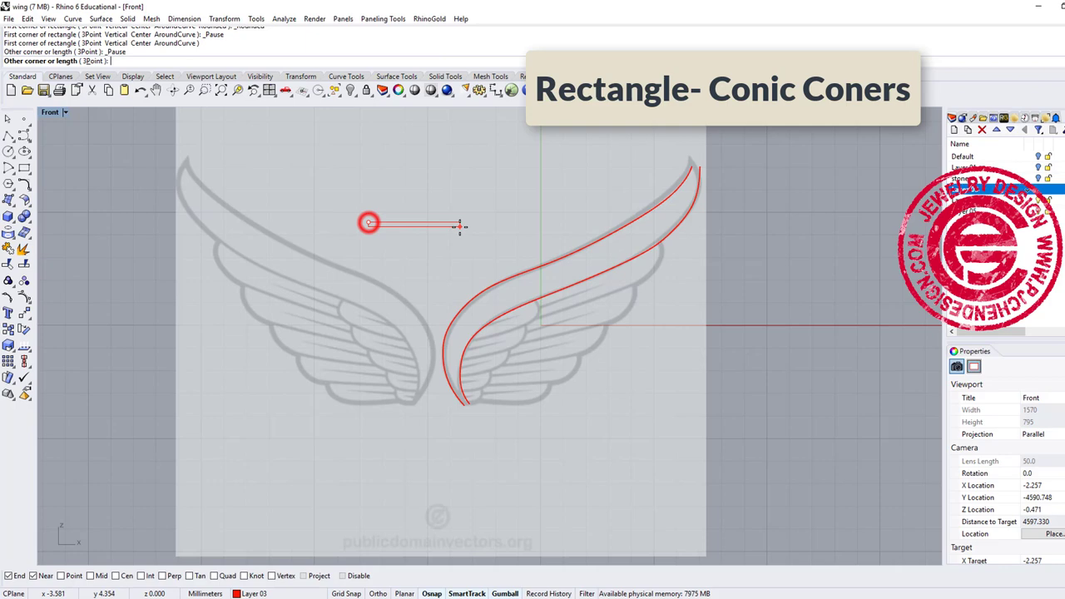
{"action": "scroll", "coordinate": [478, 269], "scroll_direction": "up", "scroll_amount": 5}
{"action": "left_click", "coordinate": [497, 272]}
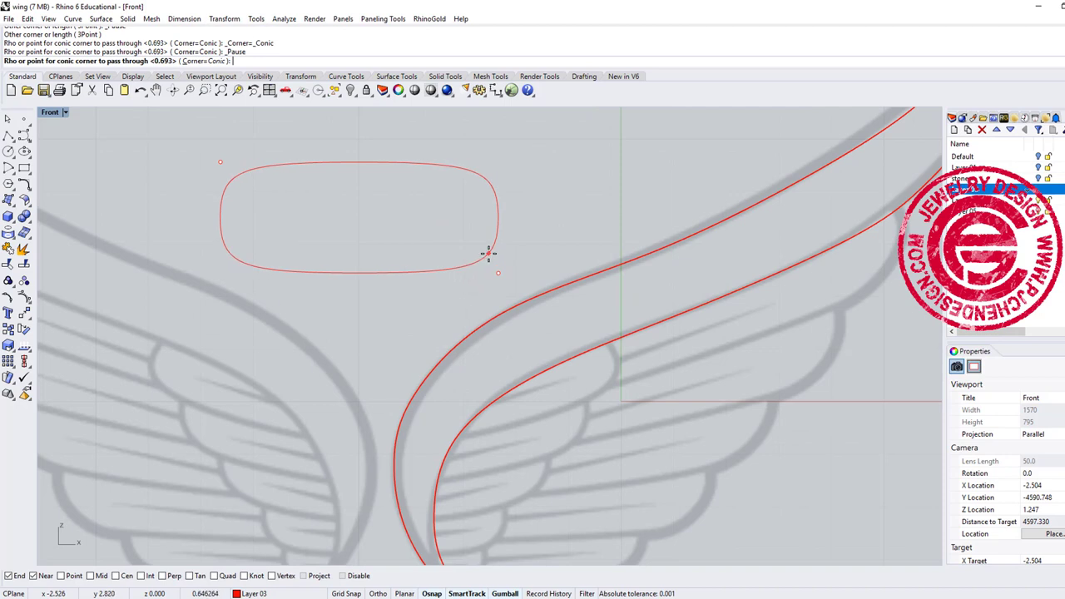
{"action": "left_click", "coordinate": [490, 254]}
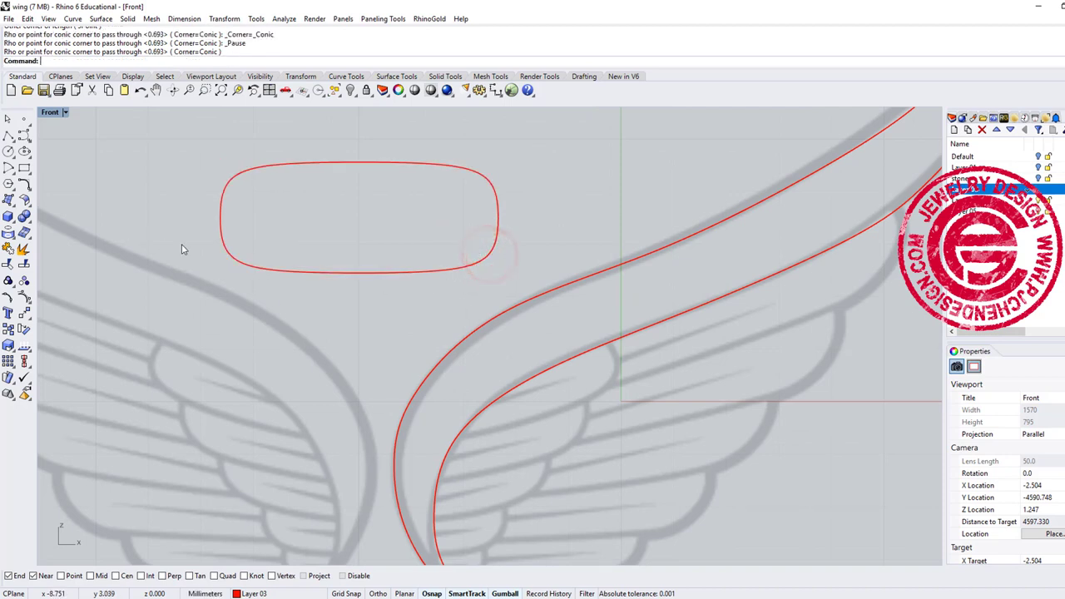
Split the conic-corner rectangle at its left and right quadrant points with the Split command's Point option
{"action": "left_click", "coordinate": [353, 272]}
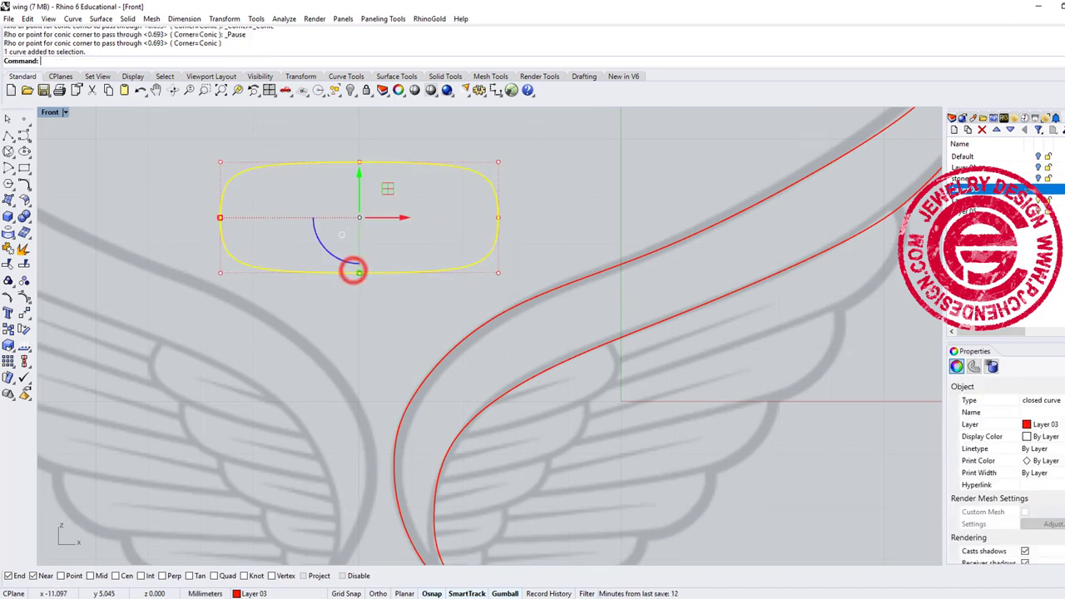
{"action": "left_click", "coordinate": [23, 264]}
{"action": "key", "text": "Escape"}
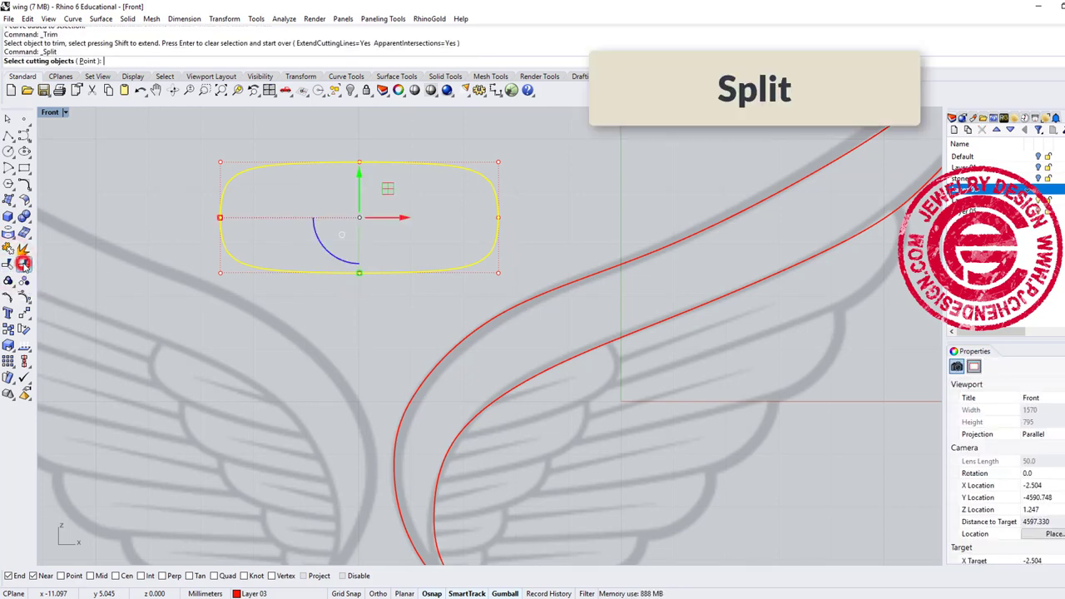
{"action": "left_click", "coordinate": [23, 263]}
{"action": "left_click", "coordinate": [83, 60]}
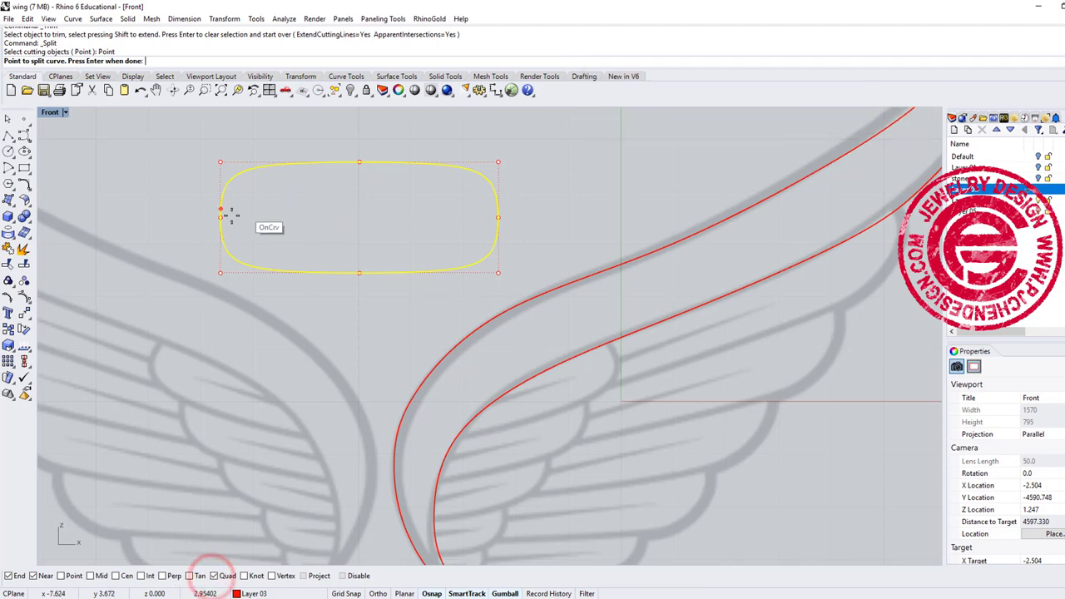
{"action": "left_click", "coordinate": [223, 218]}
{"action": "left_click", "coordinate": [497, 222]}
{"action": "key", "text": "Return"}
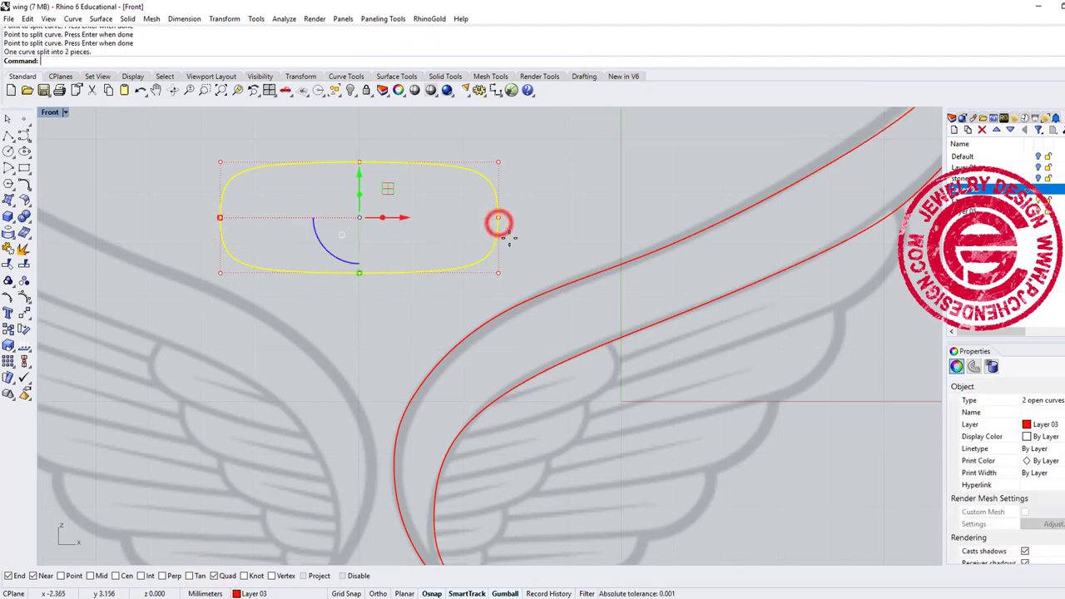
Delete the upper half of the split rectangle
{"action": "left_click", "coordinate": [530, 202]}
{"action": "left_click_drag", "start_coordinate": [557, 201], "coordinate": [473, 185]}
{"action": "key", "text": "Delete"}
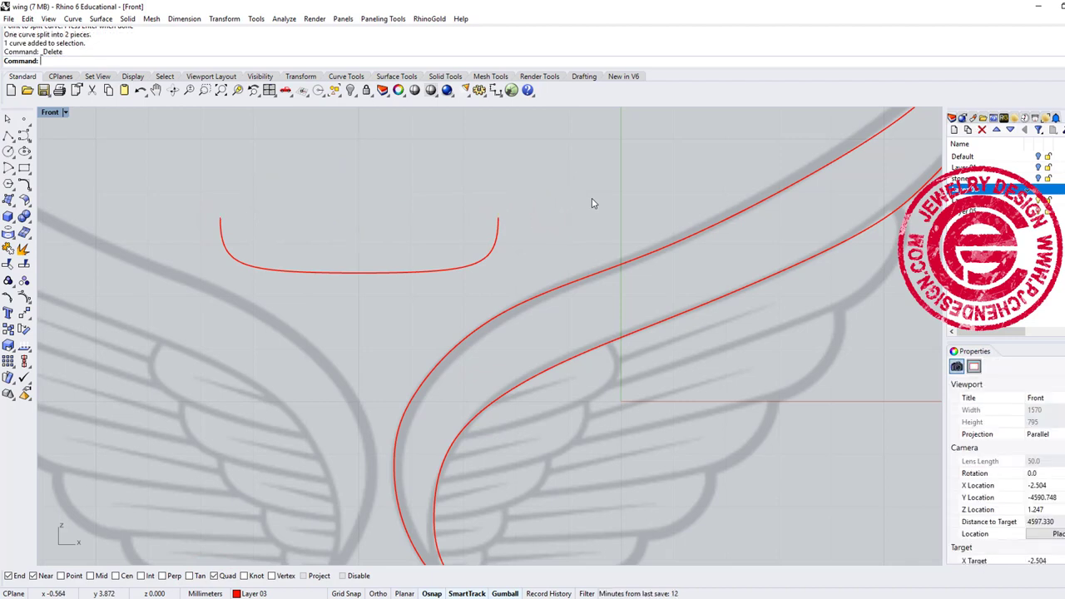
Revolve the remaining lower half-curve 360° around the axis joining its two endpoints
{"action": "scroll", "coordinate": [329, 228], "scroll_direction": "down", "scroll_amount": 3}
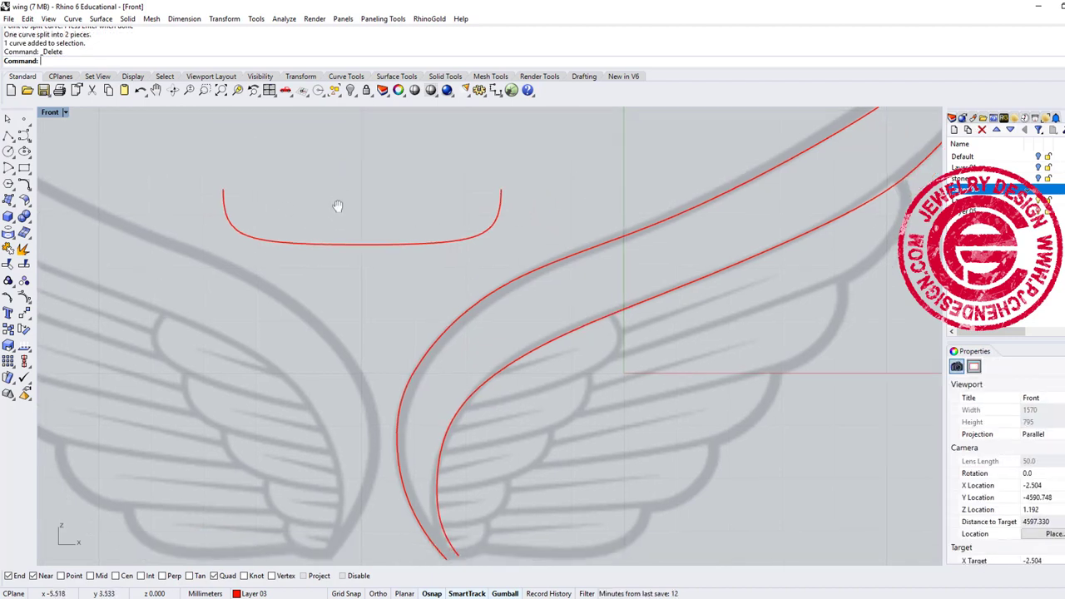
{"action": "scroll", "coordinate": [197, 197], "scroll_direction": "up", "scroll_amount": 3}
{"action": "left_click", "coordinate": [101, 18]}
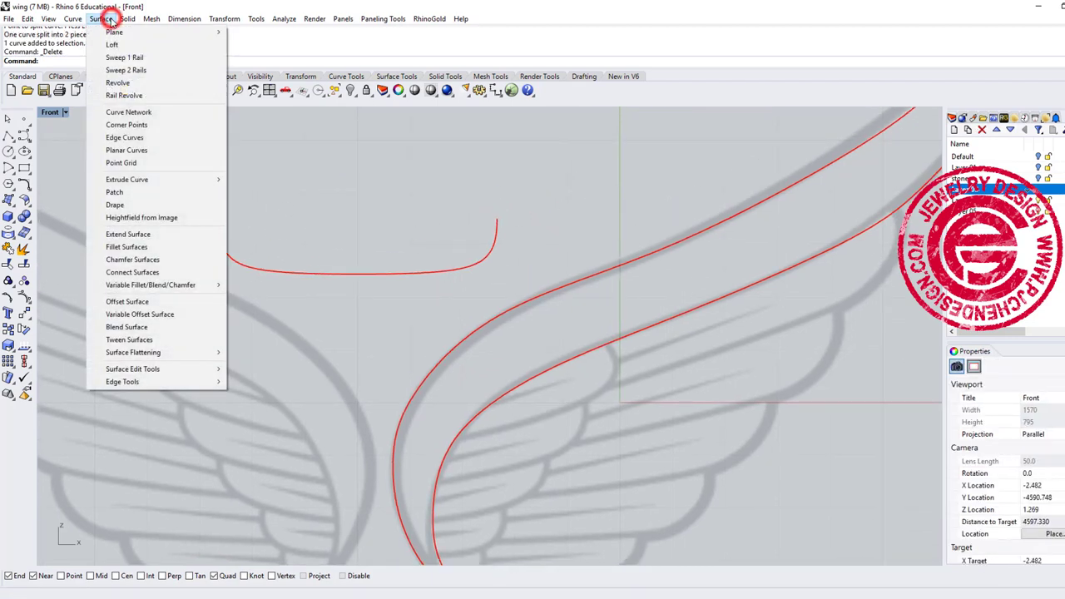
{"action": "left_click", "coordinate": [117, 85]}
{"action": "left_click", "coordinate": [397, 269]}
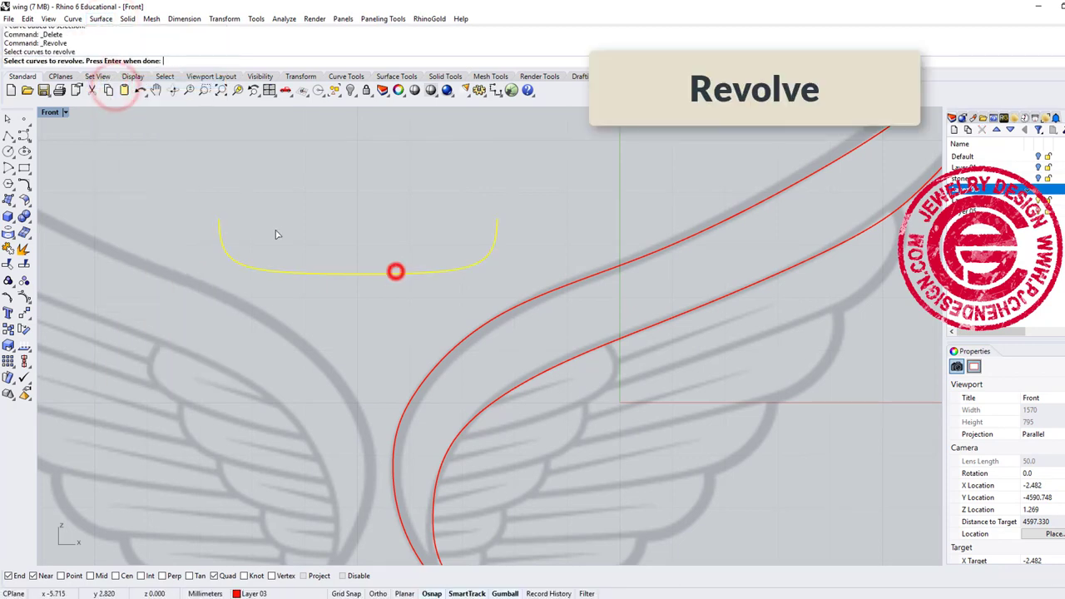
{"action": "key", "text": "Return"}
{"action": "left_click", "coordinate": [219, 220]}
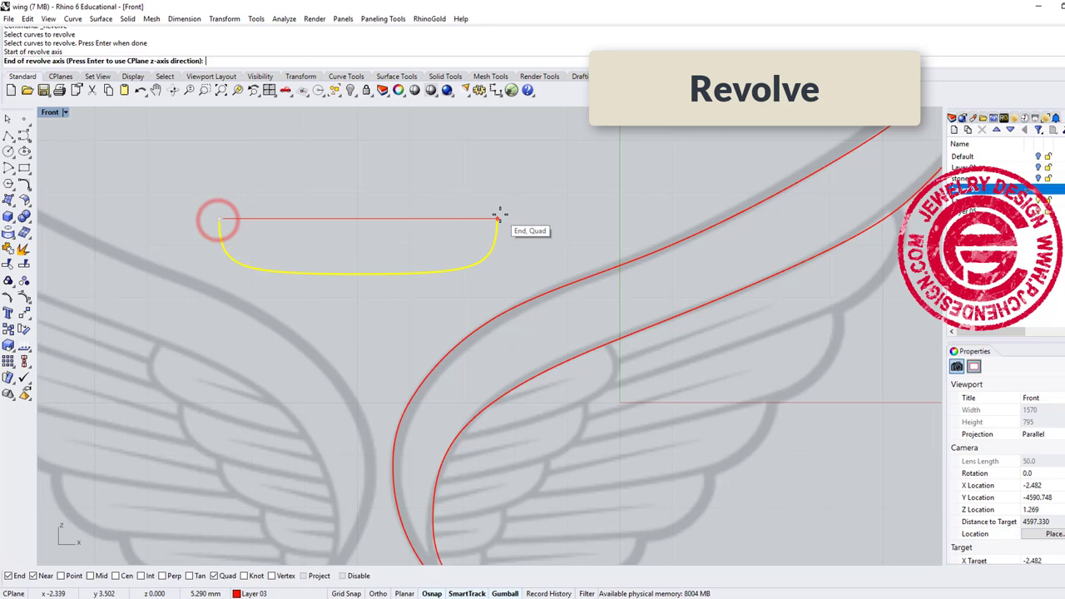
{"action": "left_click", "coordinate": [497, 219]}
{"action": "key", "text": "Return"}
{"action": "key", "text": "Return"}
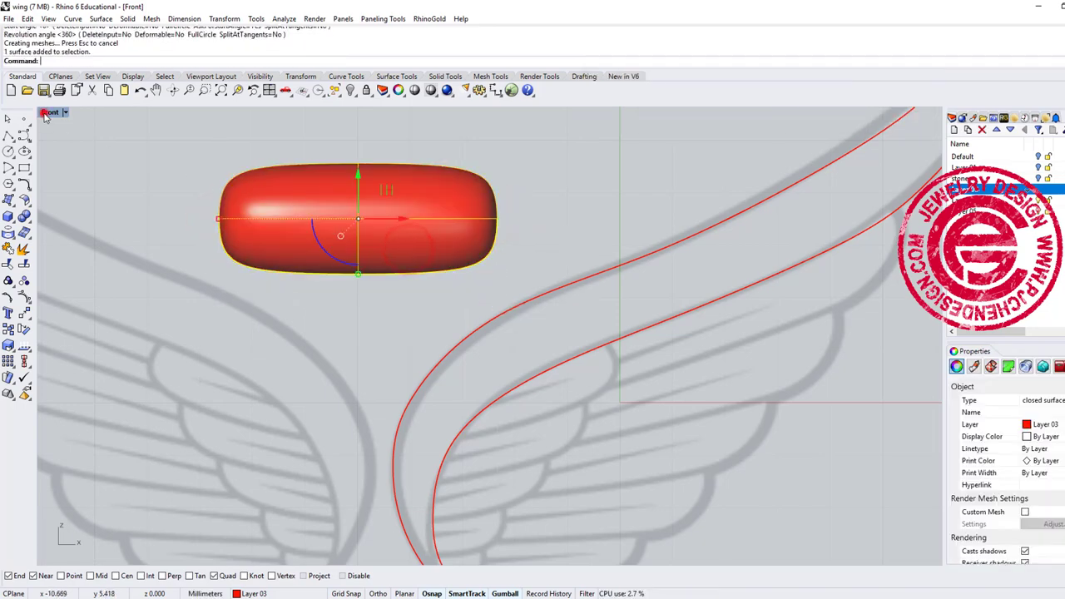
Examine the revolved solid from several angles in the Perspective view and return to the Front view
{"action": "double_click", "coordinate": [45, 114]}
{"action": "double_click", "coordinate": [502, 111]}
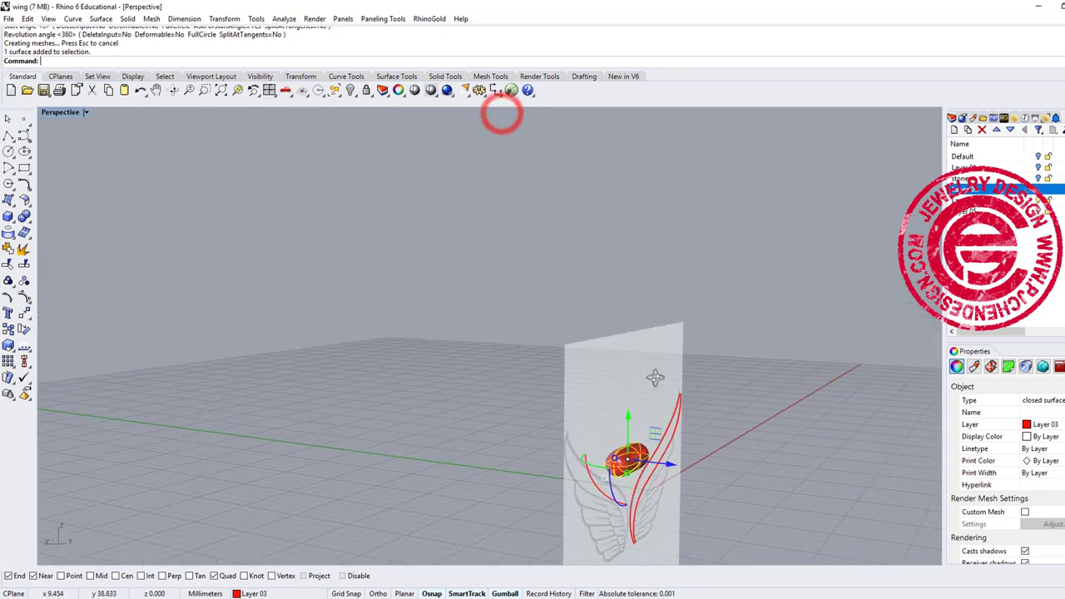
{"action": "right_click_drag", "start_coordinate": [655, 378], "coordinate": [143, 168]}
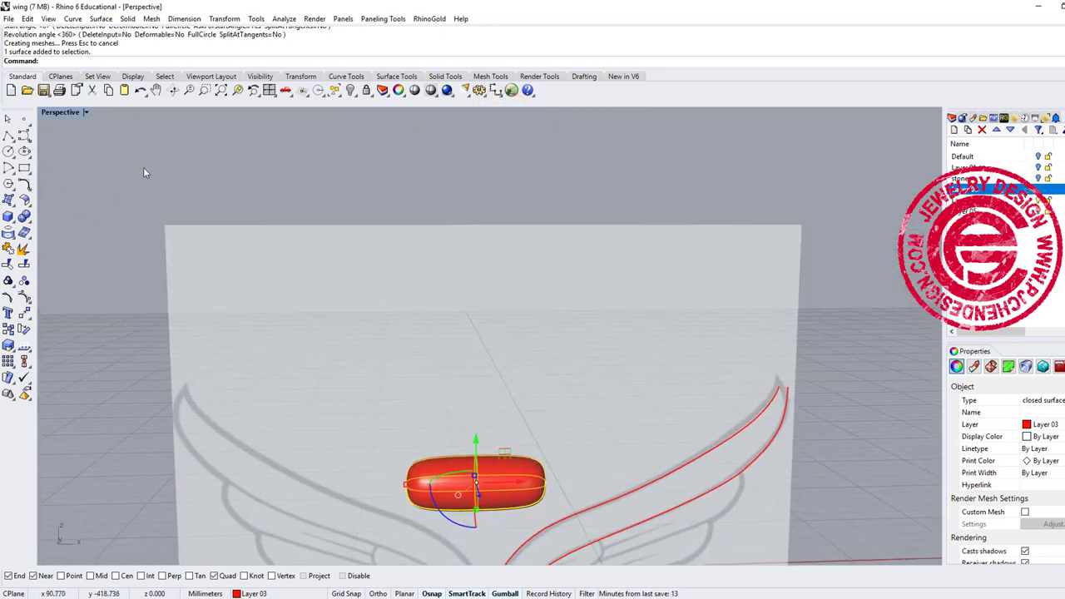
{"action": "double_click", "coordinate": [66, 112]}
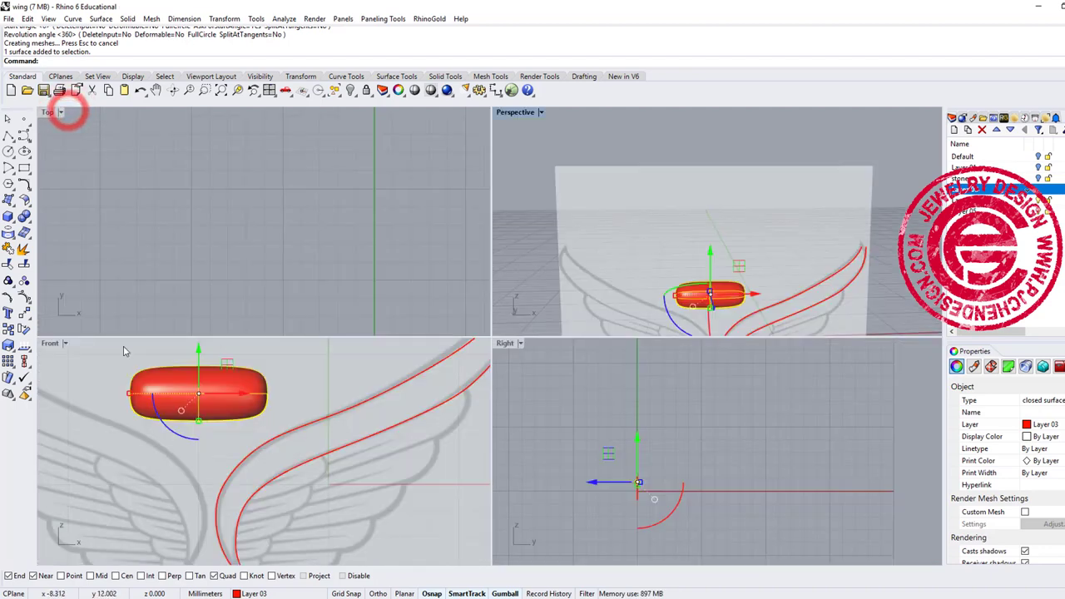
{"action": "double_click", "coordinate": [49, 344]}
{"action": "scroll", "coordinate": [497, 246], "scroll_direction": "down", "scroll_amount": 3}
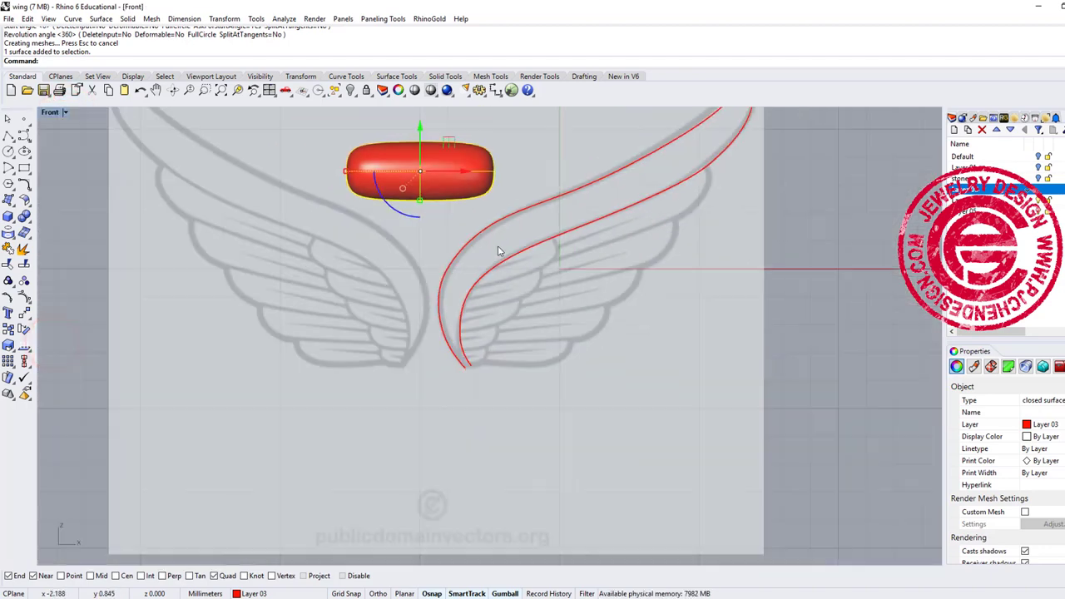
{"action": "scroll", "coordinate": [429, 277], "scroll_direction": "up", "scroll_amount": 2}
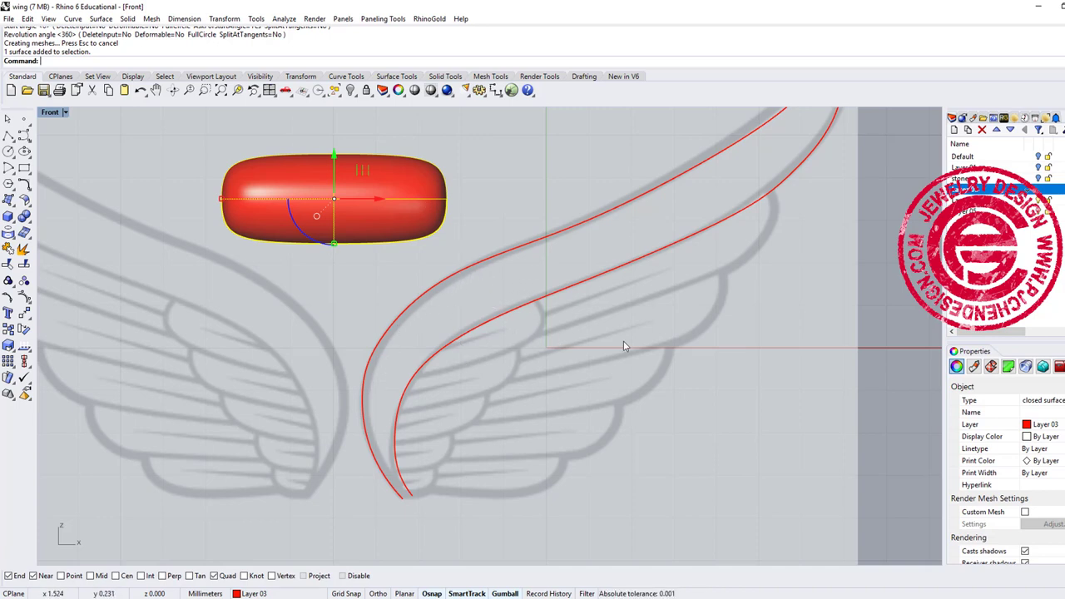
Copy the revolved solid down onto the lower part of the right wing and make the copy thinner vertically
{"action": "left_click_drag", "start_coordinate": [361, 169], "coordinate": [424, 328]}
{"action": "scroll", "coordinate": [459, 384], "scroll_direction": "up", "scroll_amount": 2}
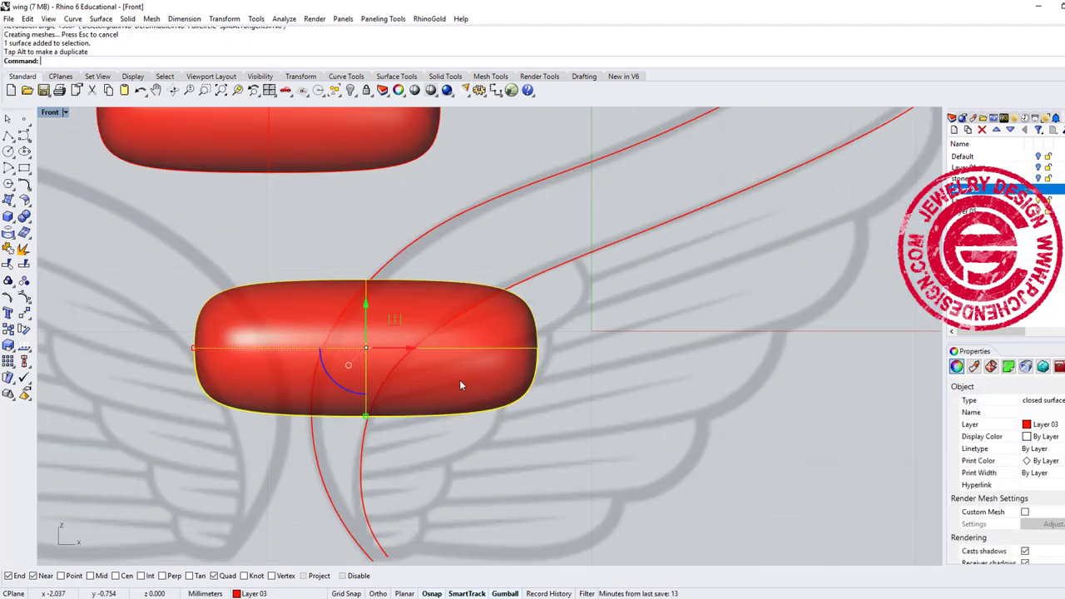
{"action": "left_click_drag", "start_coordinate": [370, 419], "coordinate": [535, 308]}
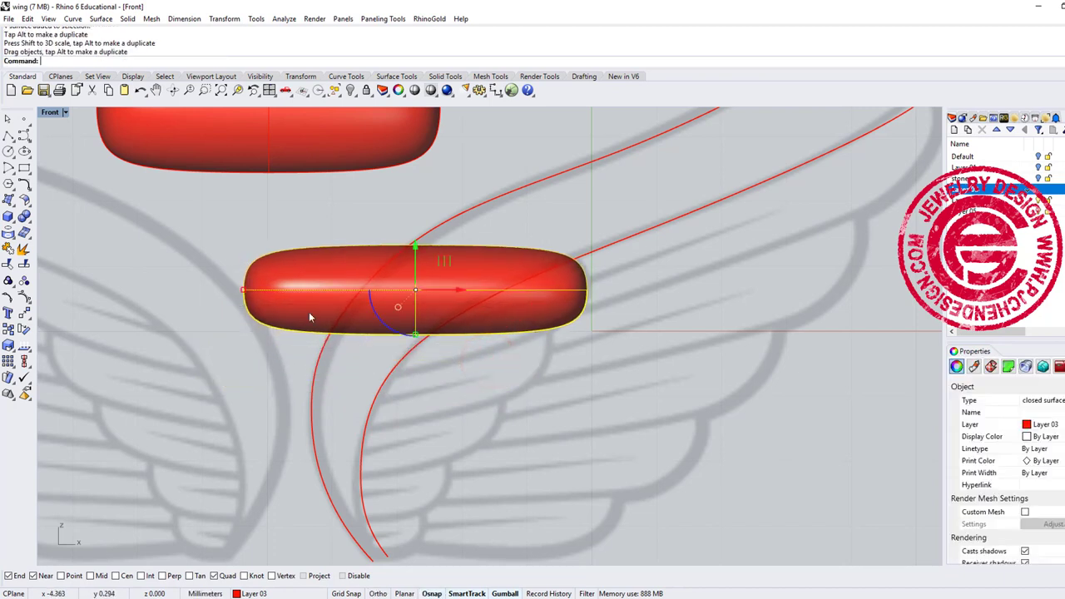
Rotate the copied solid counterclockwise to follow the feather slope, shift it slightly down onto the wing band and check it in Perspective
{"action": "left_click_drag", "start_coordinate": [386, 325], "coordinate": [398, 343]}
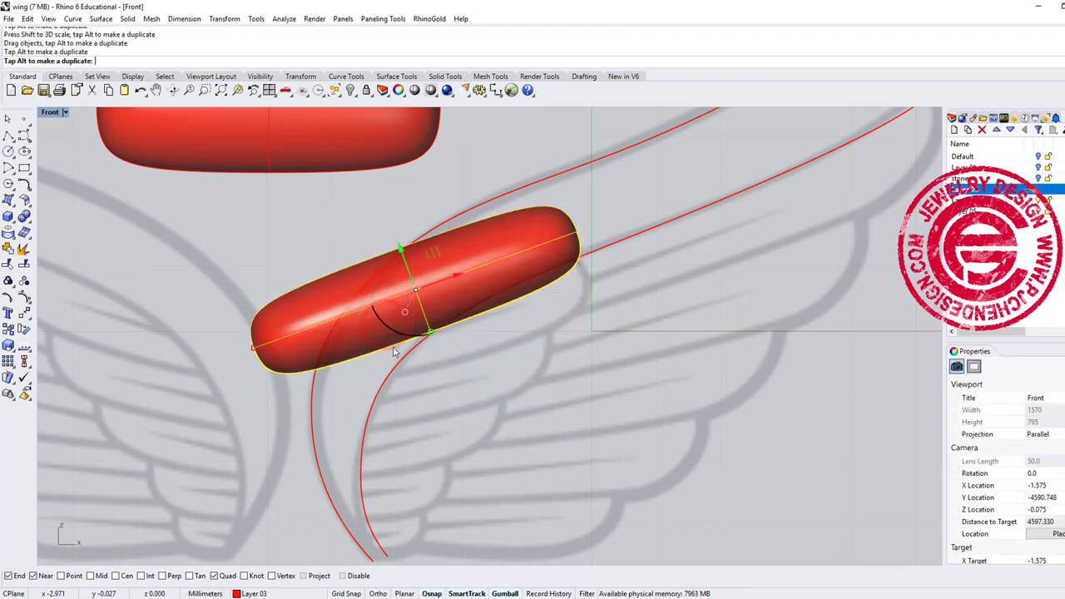
{"action": "left_click_drag", "start_coordinate": [464, 244], "coordinate": [471, 285]}
{"action": "double_click", "coordinate": [49, 113]}
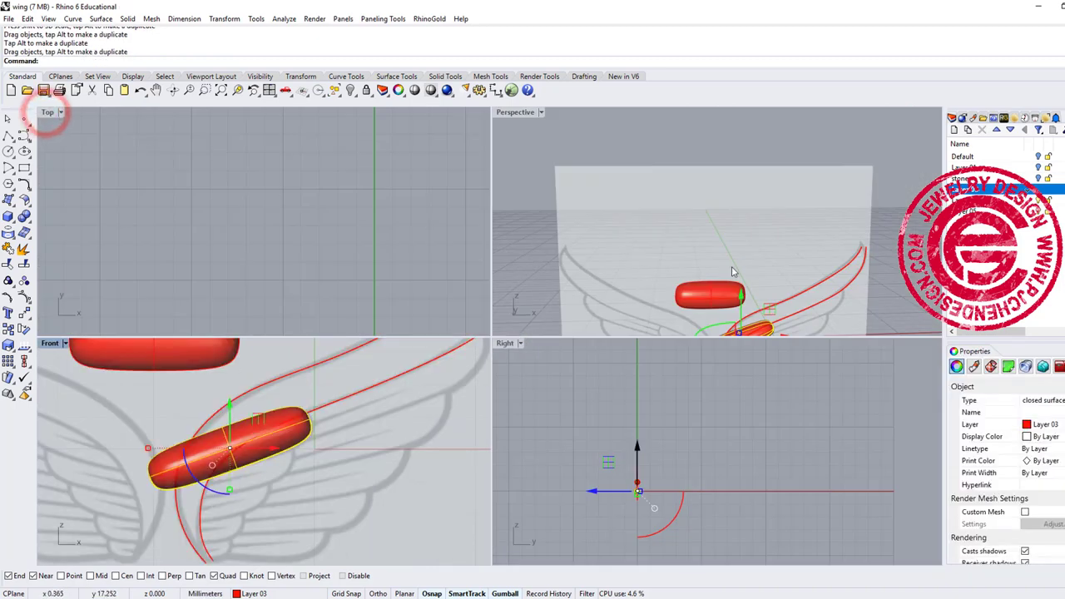
{"action": "right_click_drag", "start_coordinate": [781, 205], "coordinate": [750, 176]}
{"action": "scroll", "coordinate": [724, 236], "scroll_direction": "up", "scroll_amount": 5}
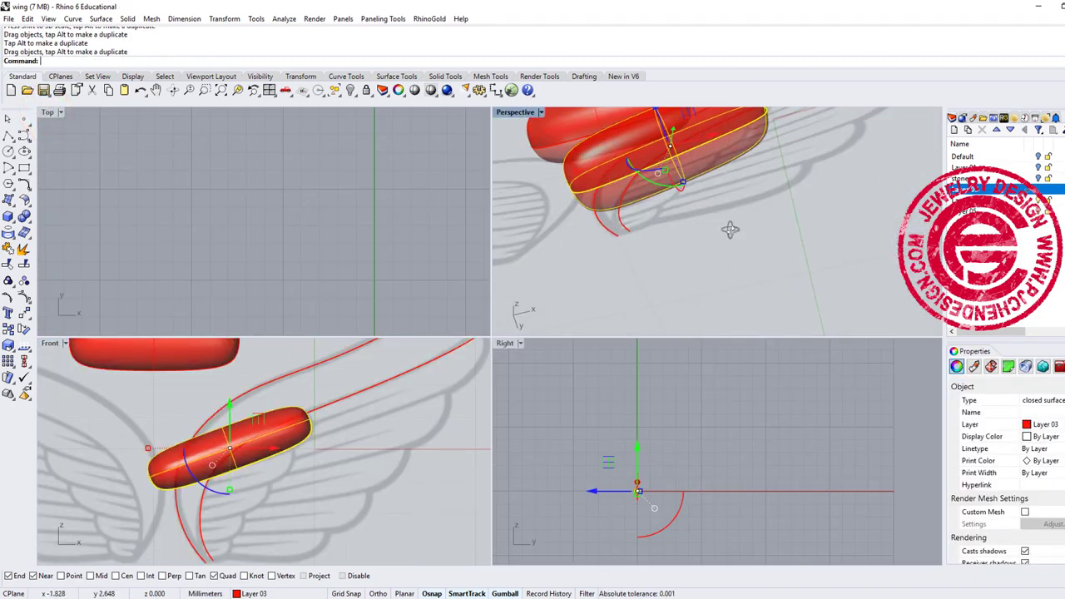
{"action": "scroll", "coordinate": [620, 493], "scroll_direction": "up", "scroll_amount": 6}
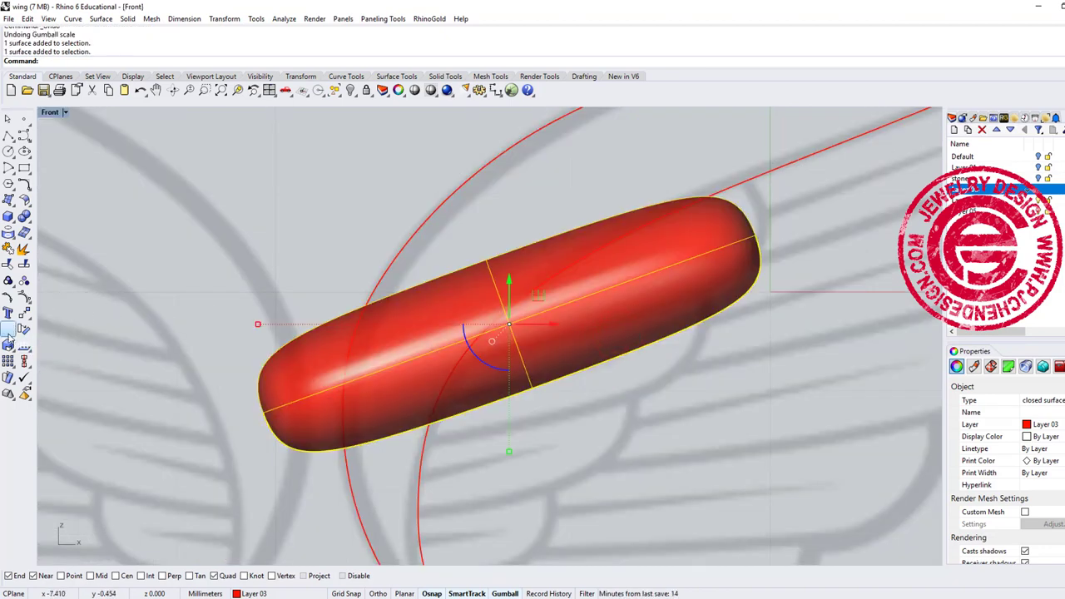
Thicken the tilted solid perpendicular to its length with Scale1D from its lower edge, and shift it slightly upward
{"action": "left_click", "coordinate": [10, 347]}
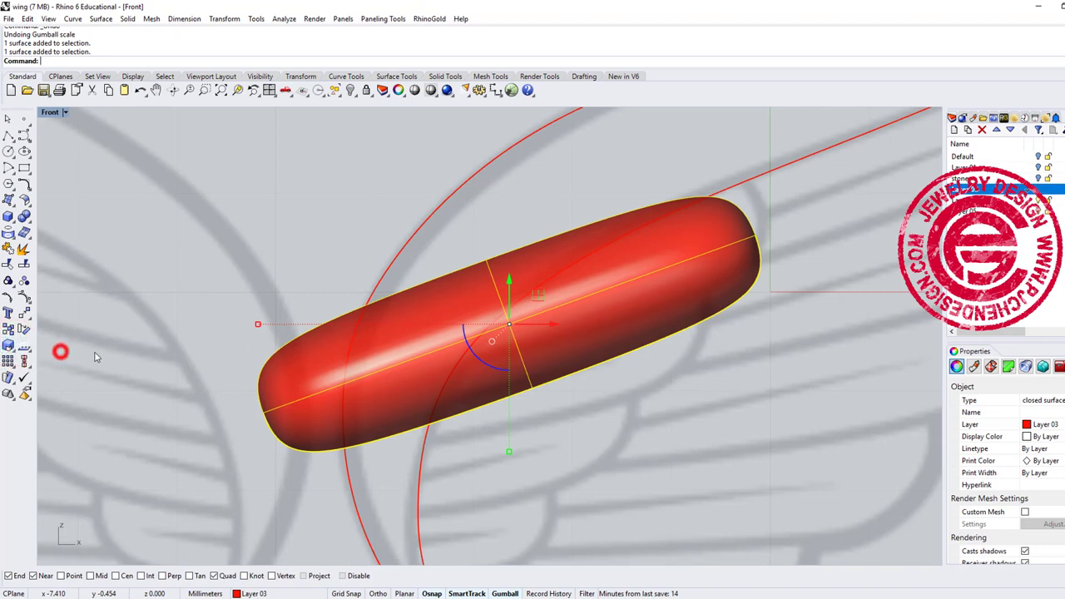
{"action": "left_click", "coordinate": [580, 364]}
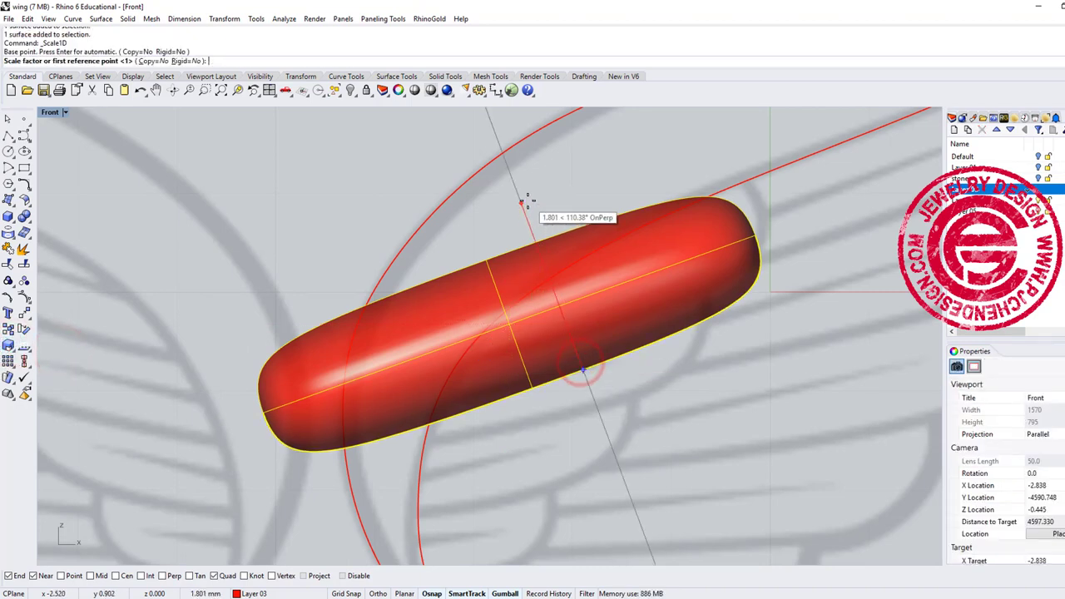
{"action": "left_click", "coordinate": [523, 199]}
{"action": "left_click", "coordinate": [523, 173]}
{"action": "left_click_drag", "start_coordinate": [699, 286], "coordinate": [704, 251]}
{"action": "left_click", "coordinate": [792, 387]}
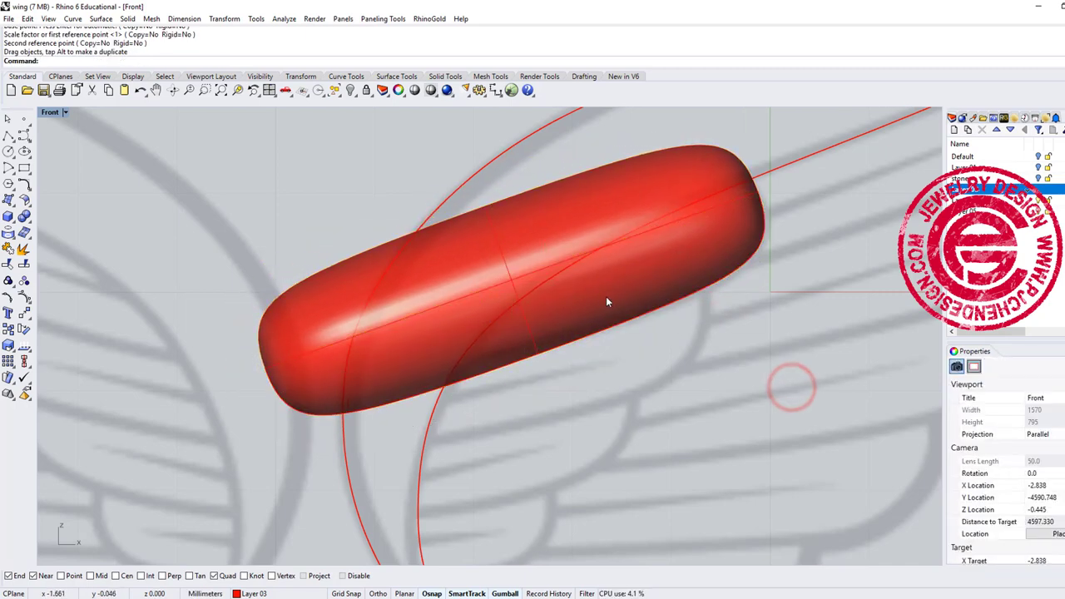
Duplicate the tilted solid down and to the left so that the copy overlaps the original's lower edge
{"action": "left_click", "coordinate": [456, 326]}
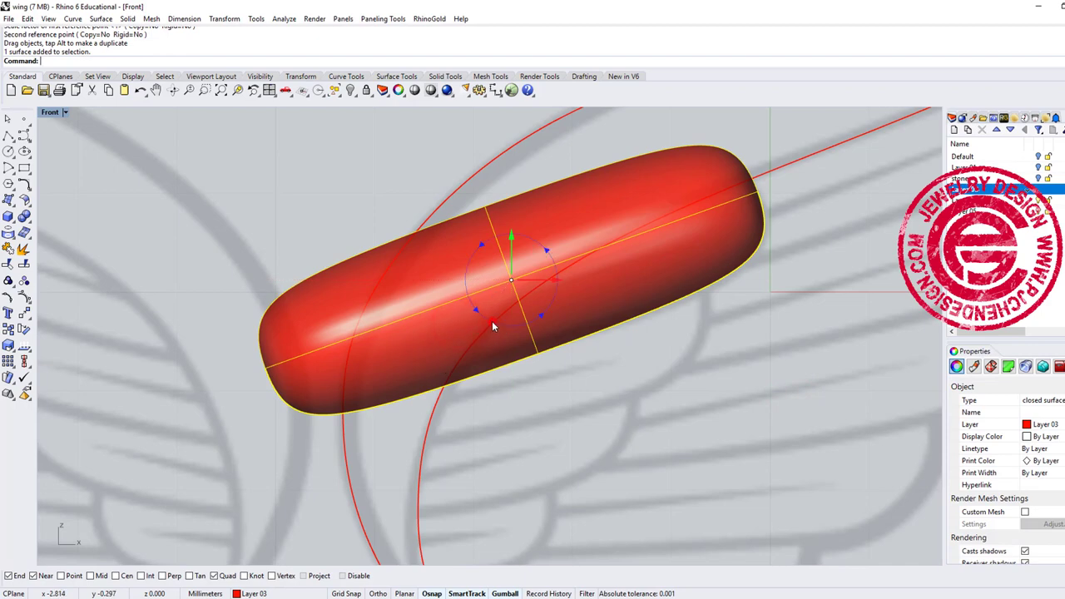
{"action": "left_click", "coordinate": [491, 323]}
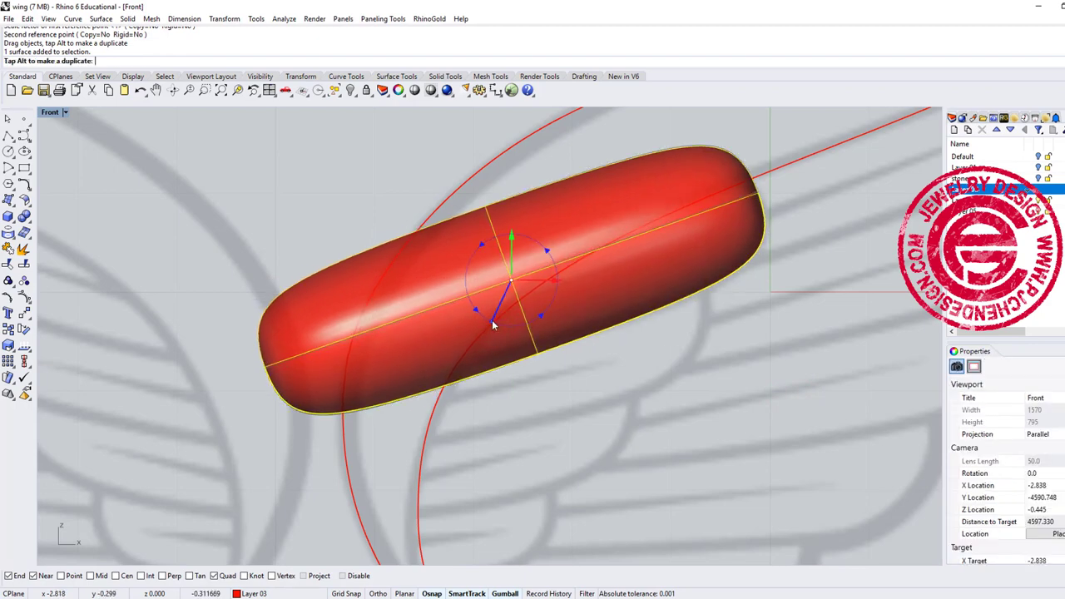
{"action": "left_click", "coordinate": [717, 396]}
{"action": "left_click", "coordinate": [684, 246]}
{"action": "left_click_drag", "start_coordinate": [543, 250], "coordinate": [475, 358]}
{"action": "key", "text": "alt"}
{"action": "left_click_drag", "start_coordinate": [431, 424], "coordinate": [429, 428]}
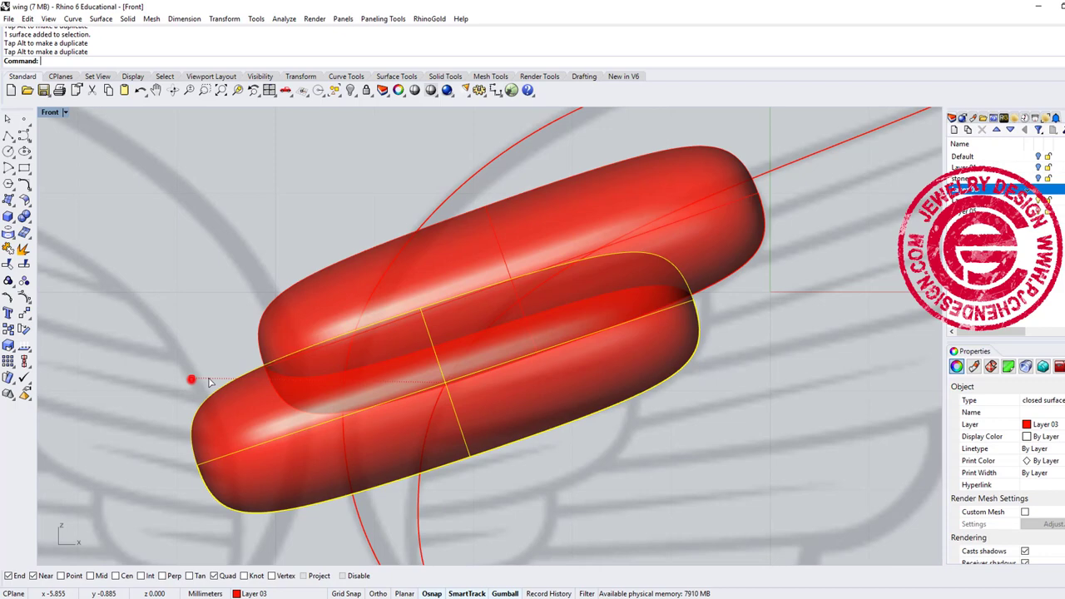
Scale the duplicate down uniformly, move it right beneath the first solid, and fine-tune its tilt and position
{"action": "left_click_drag", "start_coordinate": [209, 379], "coordinate": [238, 379], "text": "shift"}
{"action": "left_click_drag", "start_coordinate": [563, 376], "coordinate": [614, 373]}
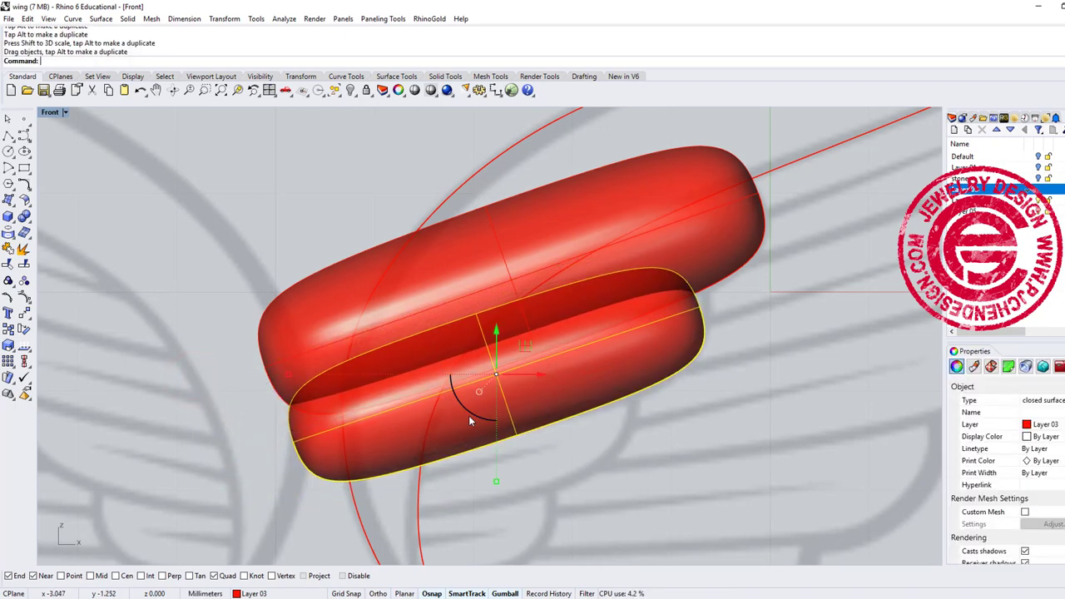
{"action": "left_click_drag", "start_coordinate": [470, 416], "coordinate": [470, 414]}
{"action": "mouse_move", "coordinate": [601, 394]}
{"action": "left_mouse_down"}
{"action": "mouse_move", "coordinate": [604, 383]}
{"action": "mouse_move", "coordinate": [601, 396]}
{"action": "left_mouse_up"}
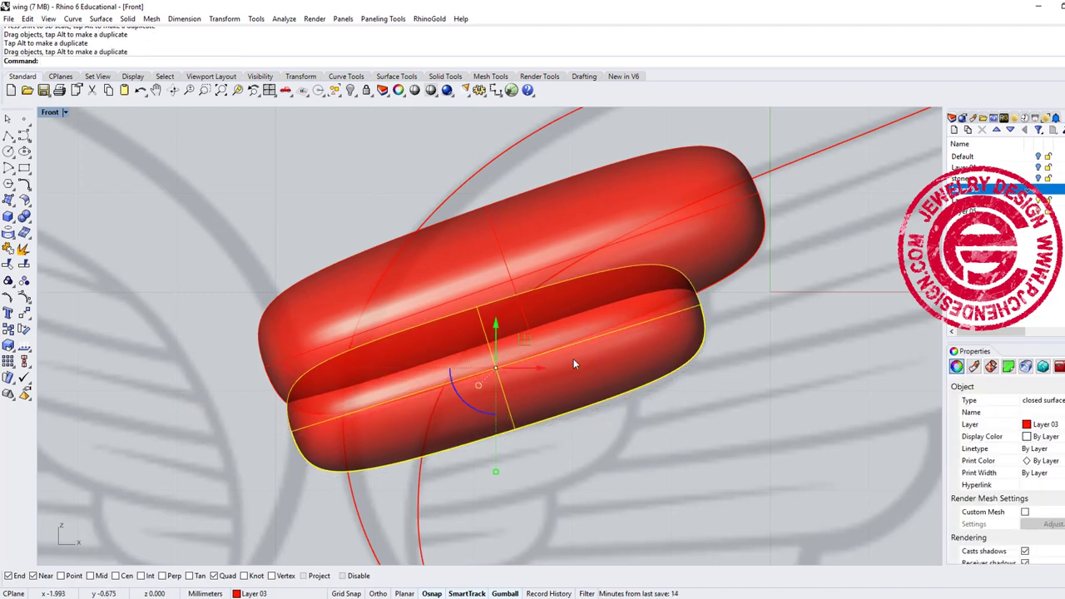
{"action": "double_click", "coordinate": [49, 113]}
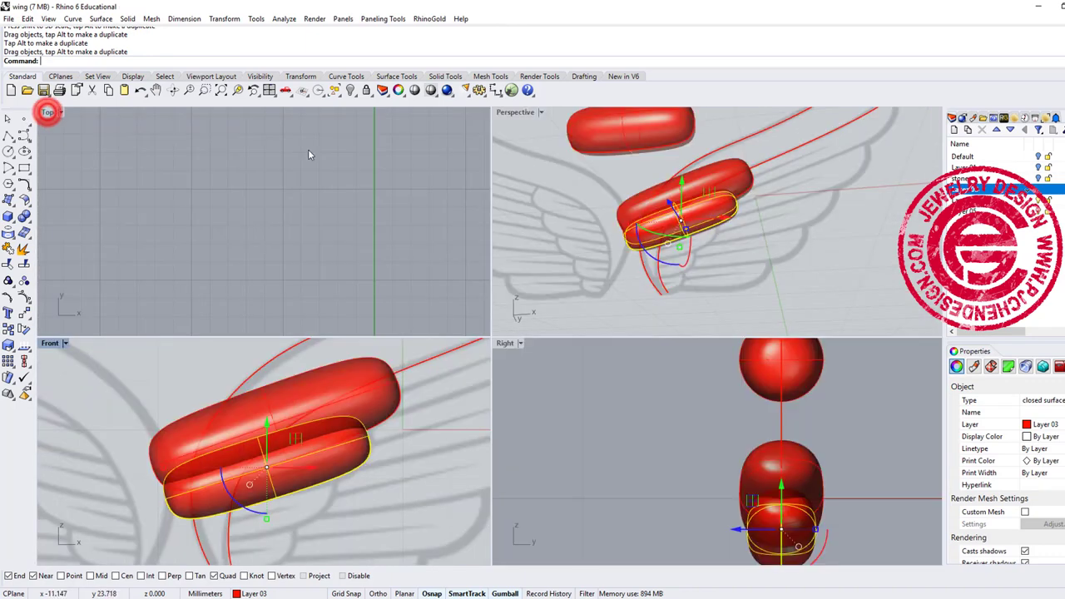
Check the second feather solid in the Top and Perspective views, and duplicate it down and to the left over its lower edge
{"action": "left_click", "coordinate": [877, 471]}
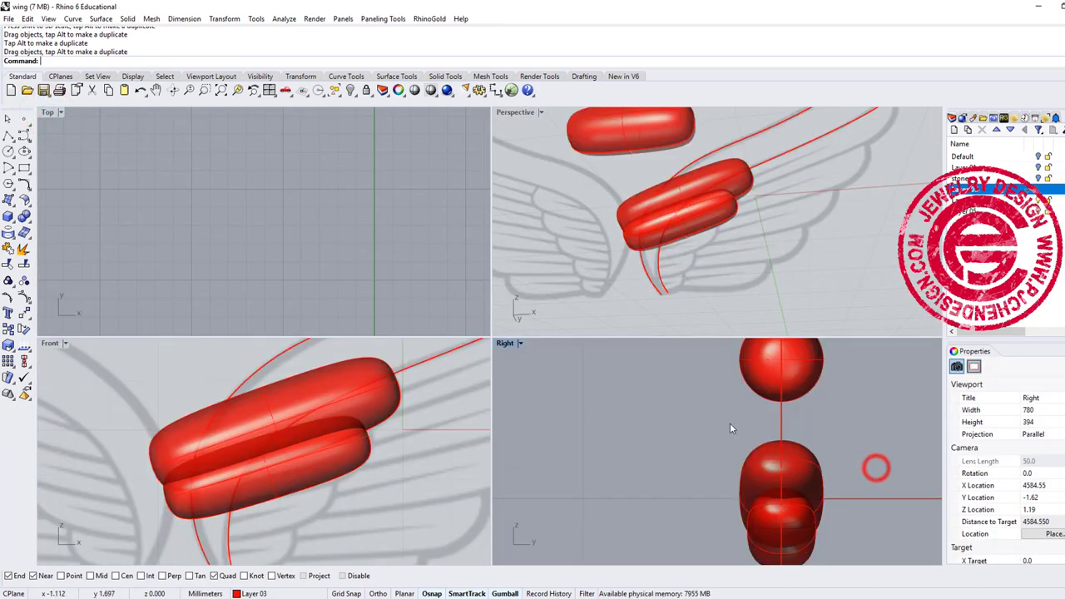
{"action": "left_click", "coordinate": [355, 461]}
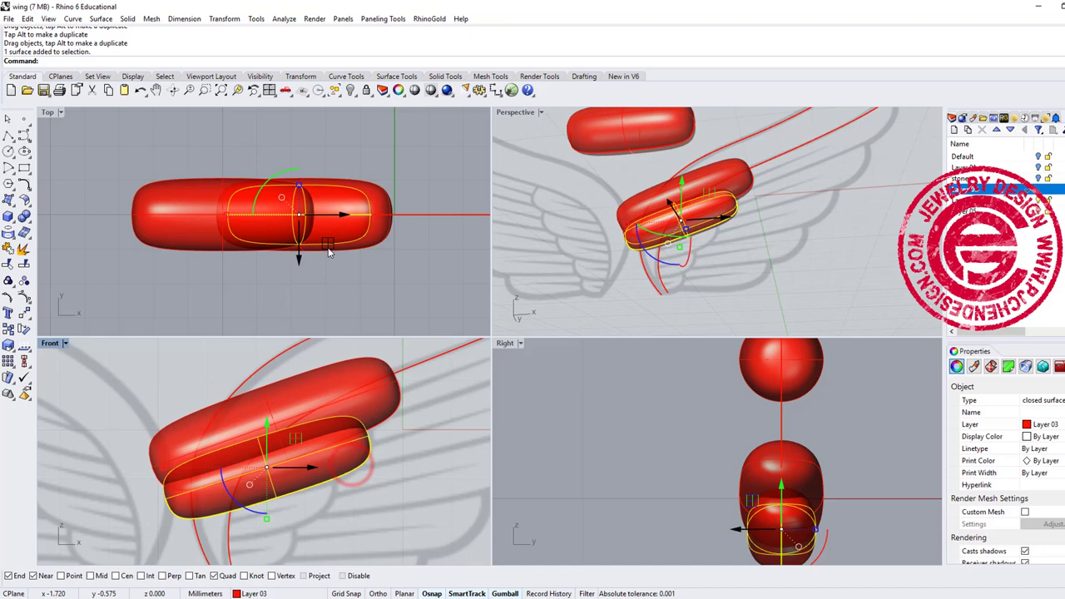
{"action": "right_click_drag", "start_coordinate": [706, 304], "coordinate": [780, 247]}
{"action": "left_click", "coordinate": [795, 205]}
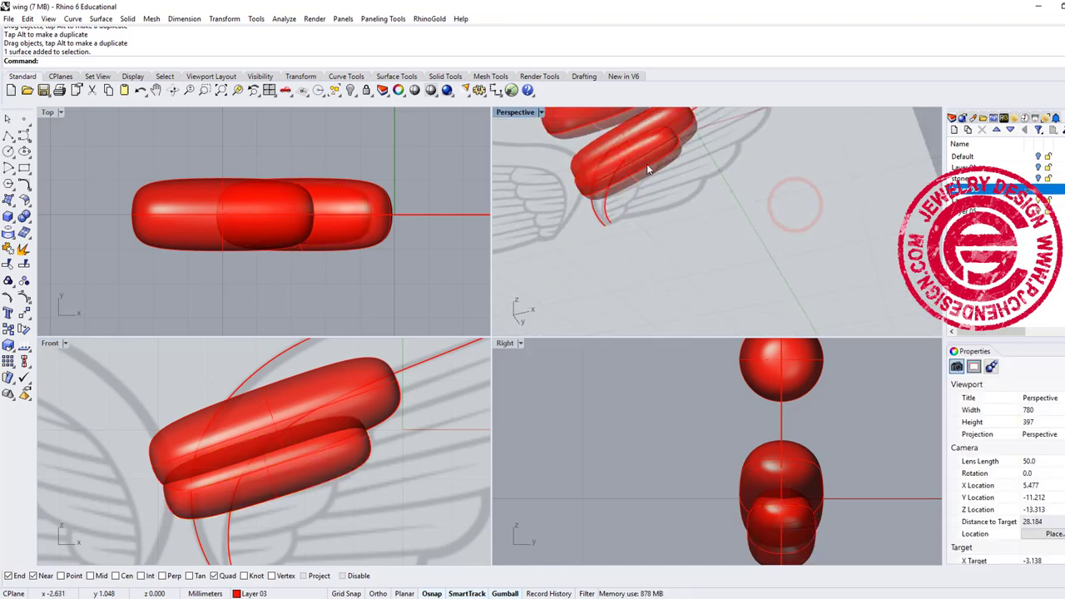
{"action": "right_click_drag", "start_coordinate": [646, 164], "coordinate": [652, 178]}
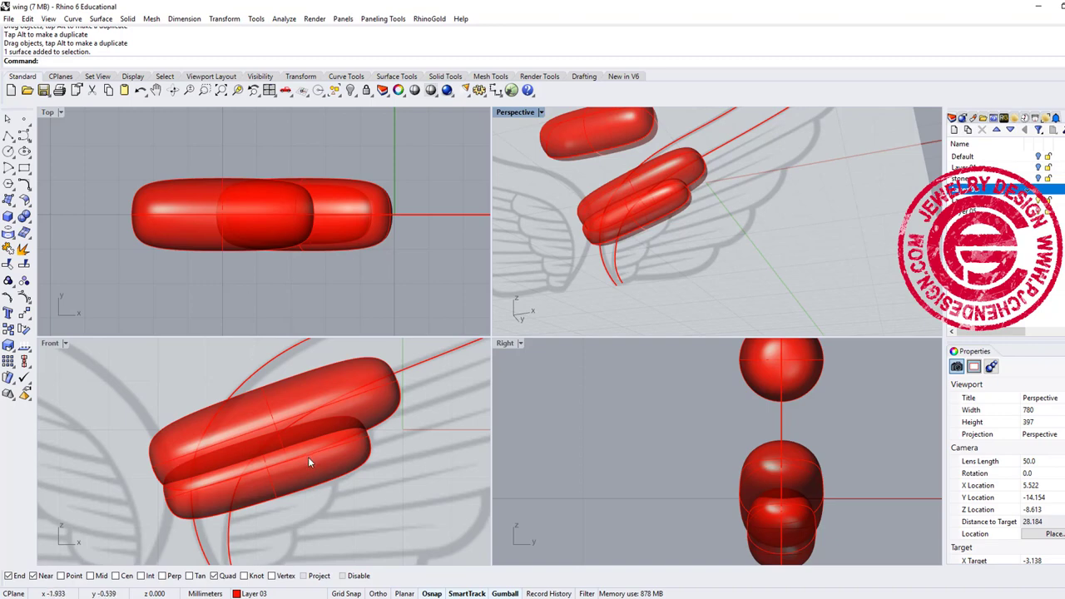
{"action": "right_click_drag", "start_coordinate": [308, 457], "coordinate": [321, 459]}
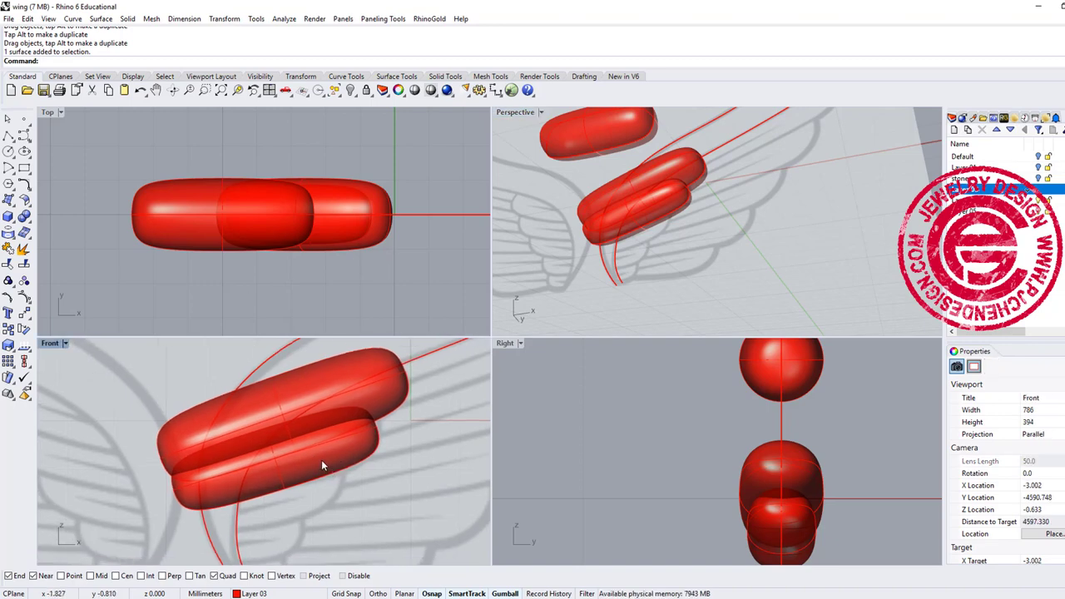
{"action": "left_click", "coordinate": [280, 463]}
{"action": "left_click_drag", "start_coordinate": [308, 431], "coordinate": [237, 471]}
{"action": "scroll", "coordinate": [236, 520], "scroll_direction": "up", "scroll_amount": 3}
{"action": "scroll", "coordinate": [256, 472], "scroll_direction": "down", "scroll_amount": 2}
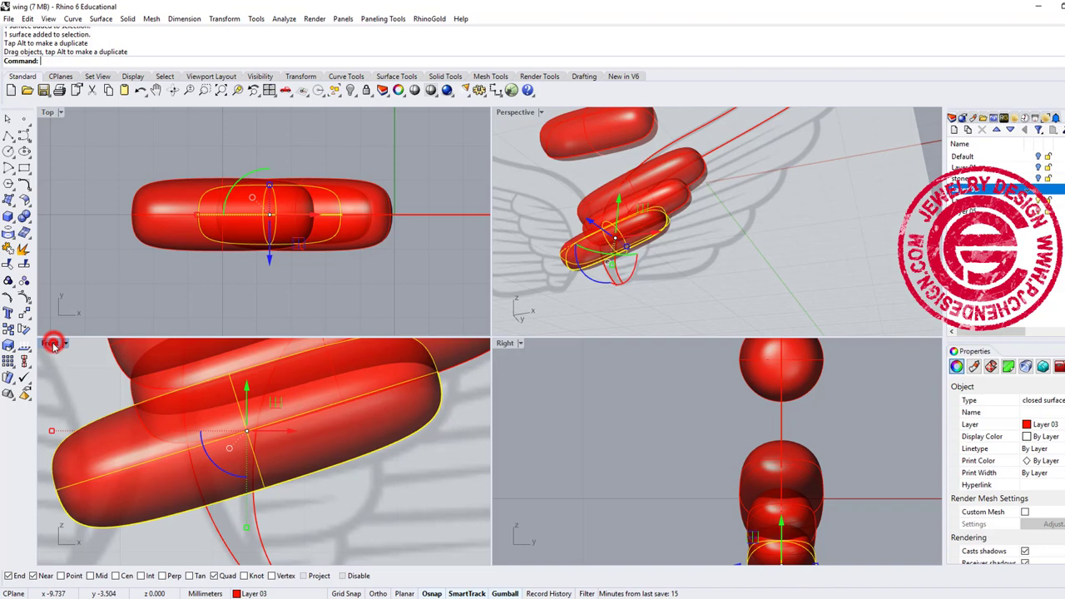
Scale the third solid down uniformly in the Front view and move it right, beneath the second solid
{"action": "double_click", "coordinate": [52, 345]}
{"action": "scroll", "coordinate": [511, 282], "scroll_direction": "down", "scroll_amount": 3}
{"action": "left_click", "coordinate": [516, 308]}
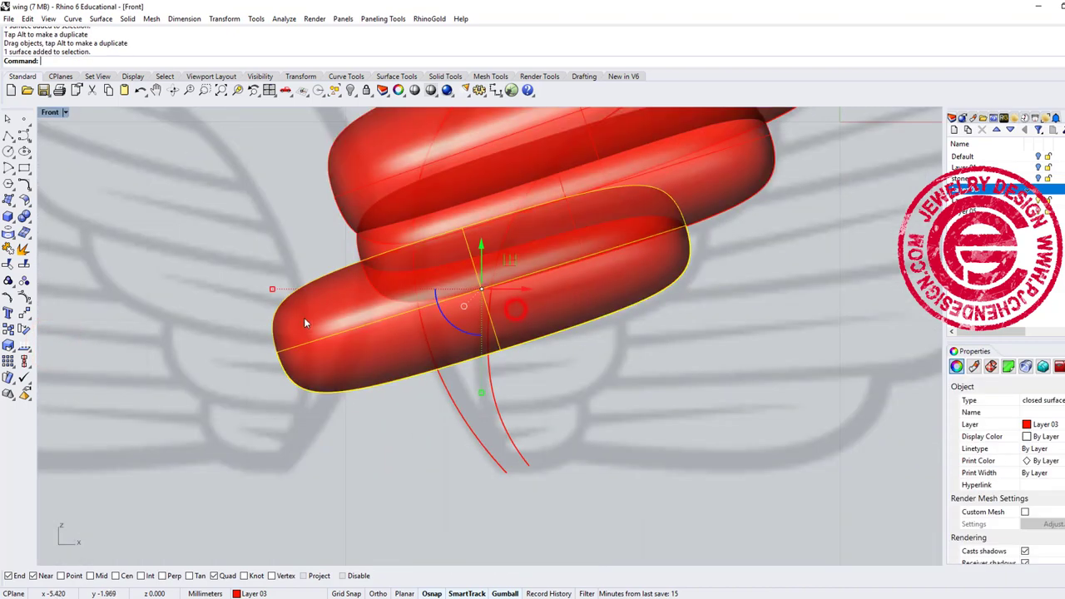
{"action": "left_click_drag", "start_coordinate": [277, 292], "coordinate": [613, 285]}
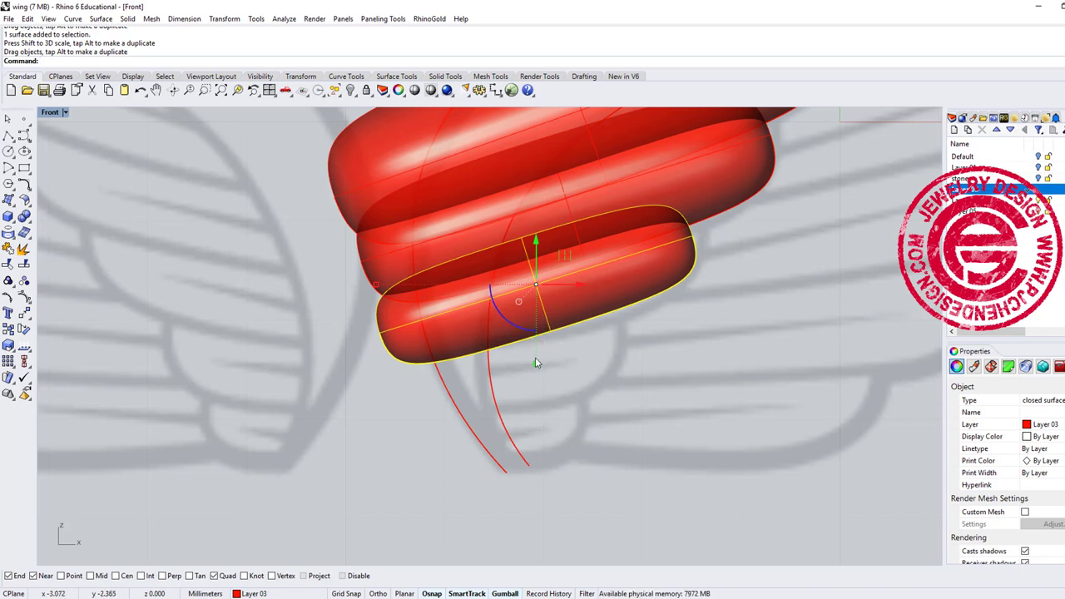
Stretch the third solid slightly in height, fine-tune its tilt and position, and shift it slightly back in depth
{"action": "left_click_drag", "start_coordinate": [535, 363], "coordinate": [536, 376]}
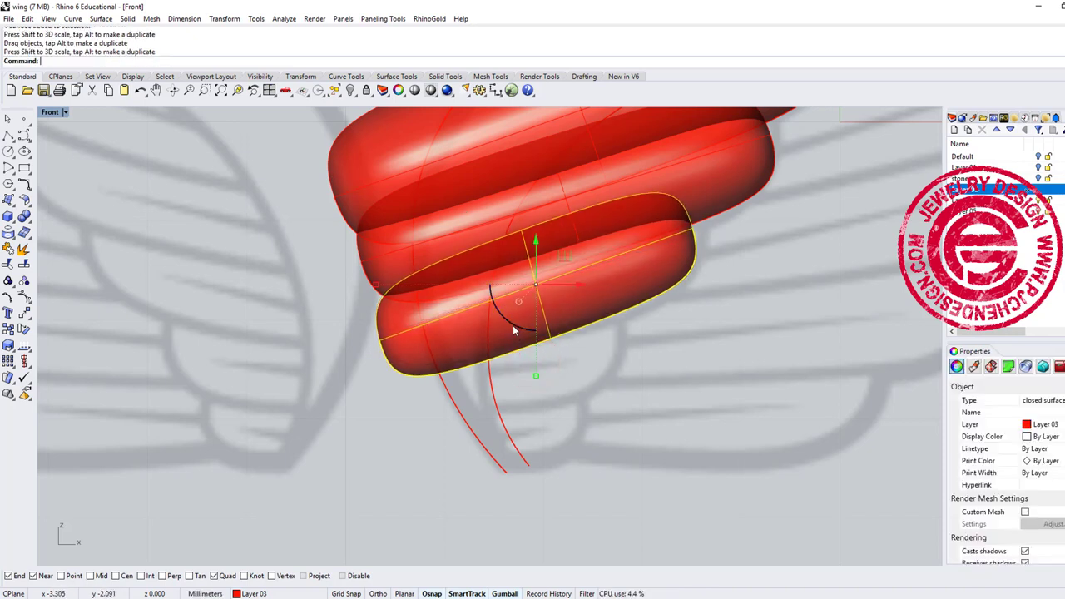
{"action": "left_click_drag", "start_coordinate": [514, 330], "coordinate": [516, 320]}
{"action": "left_click_drag", "start_coordinate": [622, 289], "coordinate": [623, 288]}
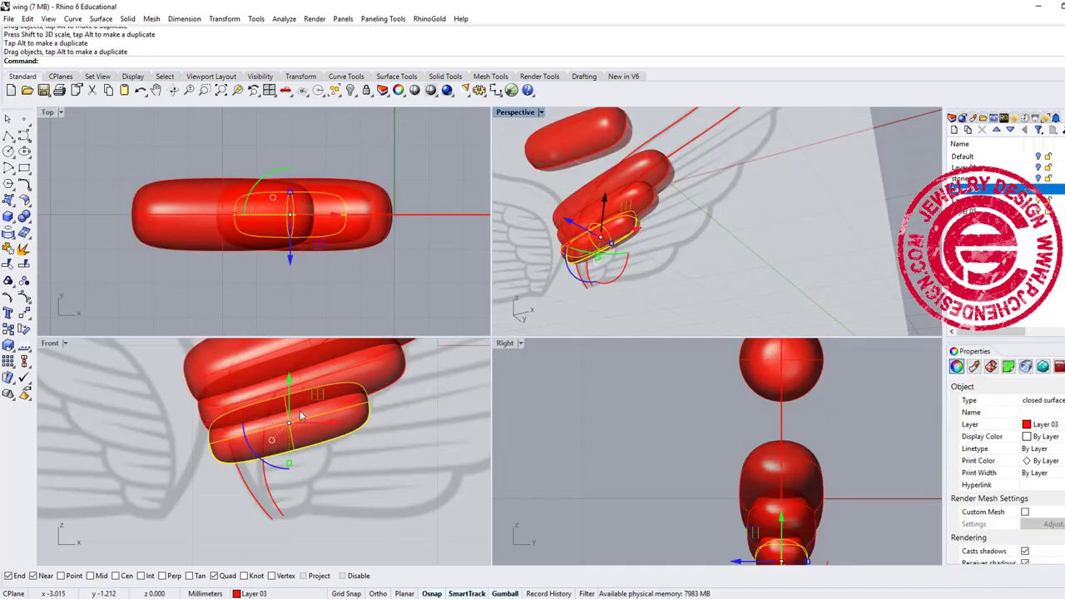
{"action": "scroll", "coordinate": [601, 239], "scroll_direction": "up", "scroll_amount": 3}
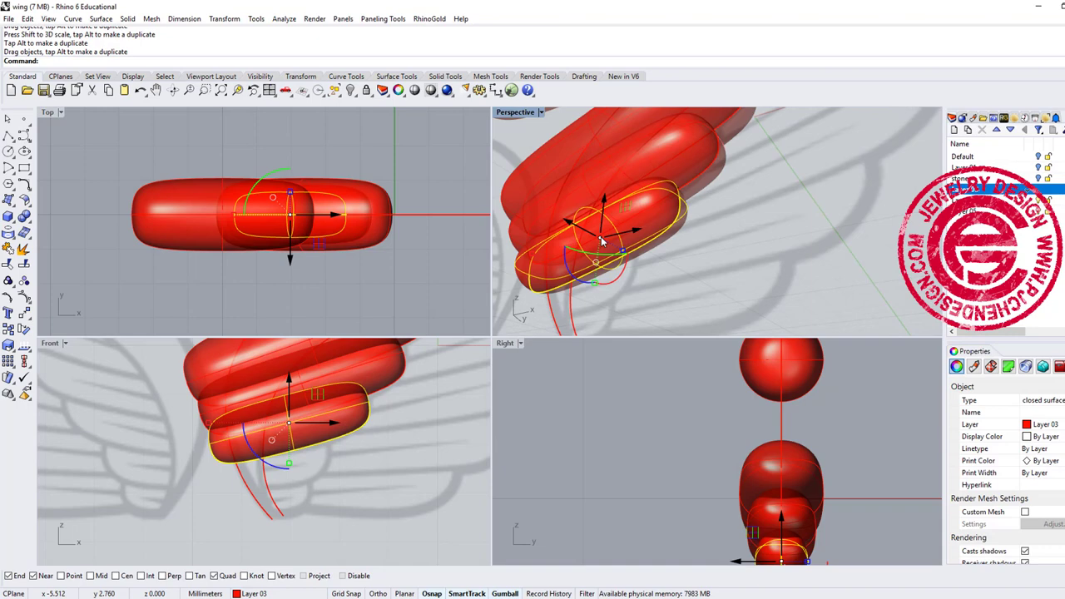
{"action": "left_click_drag", "start_coordinate": [572, 223], "coordinate": [575, 224]}
{"action": "left_click", "coordinate": [341, 446]}
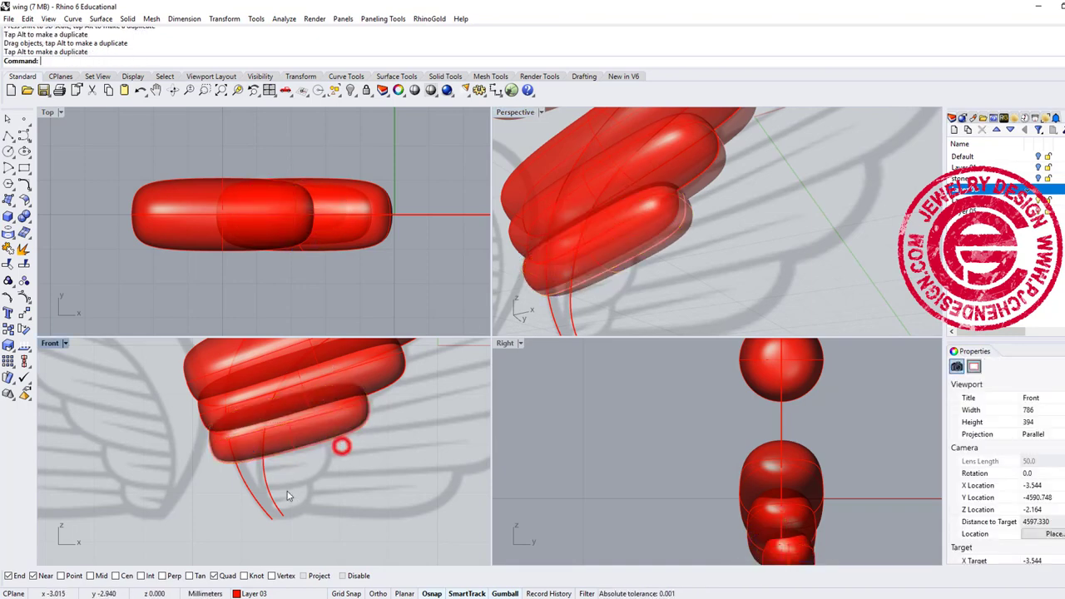
Duplicate the third solid down and to the left, and scale the copy down uniformly as the fourth feather
{"action": "scroll", "coordinate": [320, 423], "scroll_direction": "up", "scroll_amount": 4}
{"action": "left_click", "coordinate": [330, 415]}
{"action": "left_click_drag", "start_coordinate": [304, 388], "coordinate": [242, 464]}
{"action": "left_click_drag", "start_coordinate": [91, 495], "coordinate": [121, 495]}
Adjust the fourth solid's height, tilt and position so that it sits just beneath the third one
{"action": "left_click_drag", "start_coordinate": [208, 541], "coordinate": [208, 536]}
{"action": "left_click_drag", "start_coordinate": [260, 500], "coordinate": [283, 499]}
{"action": "left_click_drag", "start_coordinate": [206, 527], "coordinate": [202, 523]}
{"action": "left_click_drag", "start_coordinate": [287, 500], "coordinate": [293, 501]}
{"action": "left_click_drag", "start_coordinate": [248, 450], "coordinate": [249, 447]}
{"action": "scroll", "coordinate": [302, 497], "scroll_direction": "down", "scroll_amount": 2}
{"action": "right_click_drag", "start_coordinate": [302, 497], "coordinate": [302, 443]}
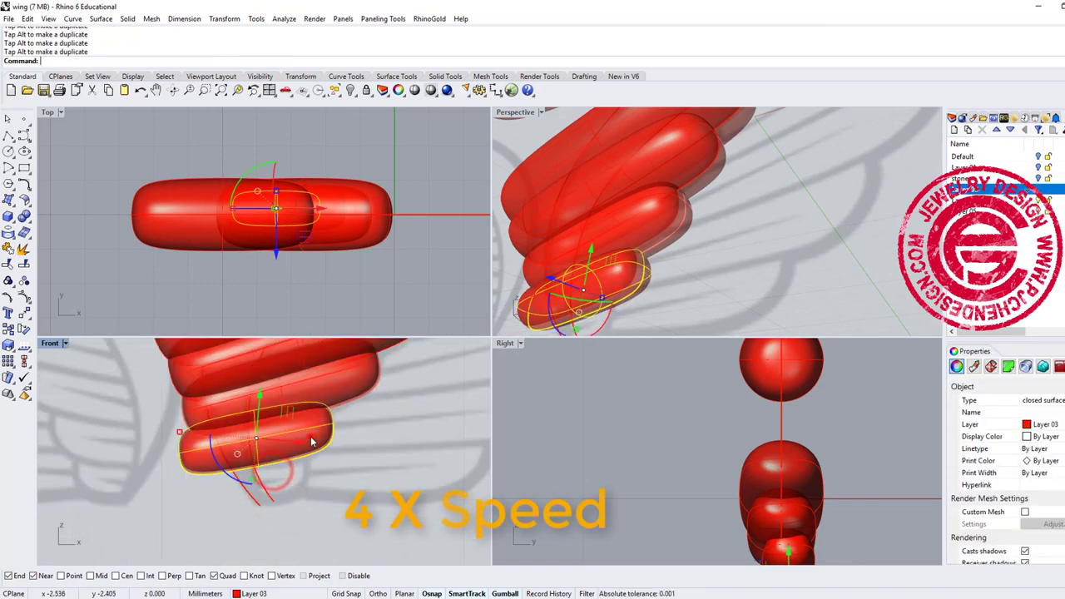
Copy and paste the fourth solid, move the copy below it, scale it down uniformly and shift it slightly right
{"action": "key", "text": "ctrl+c"}
{"action": "key", "text": "ctrl+v"}
{"action": "left_click_drag", "start_coordinate": [287, 414], "coordinate": [265, 458]}
{"action": "left_click_drag", "start_coordinate": [157, 480], "coordinate": [168, 481]}
{"action": "left_click_drag", "start_coordinate": [285, 487], "coordinate": [294, 485]}
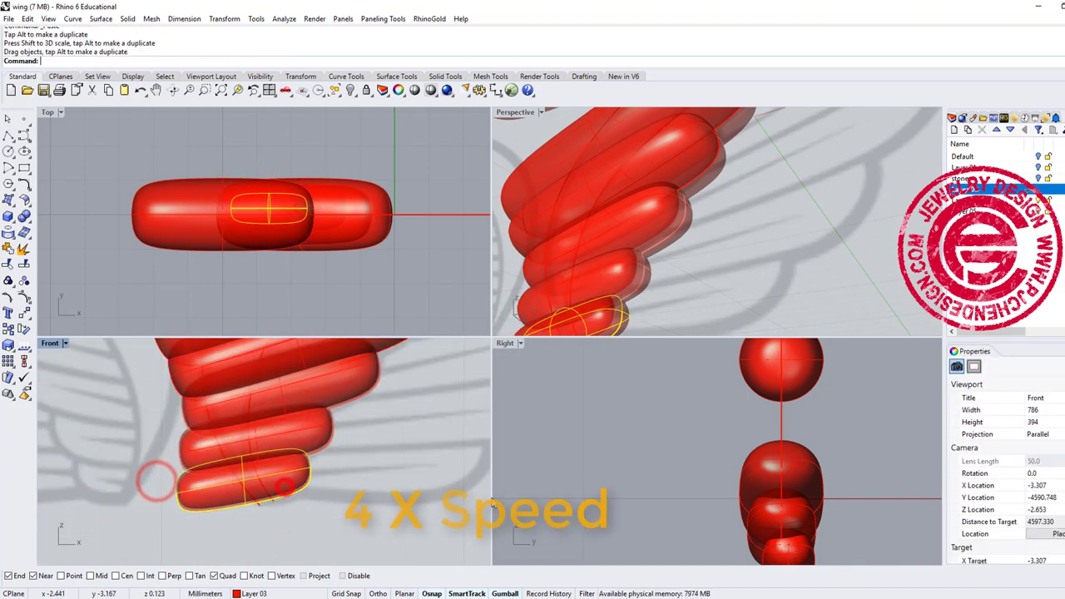
{"action": "left_click", "coordinate": [494, 505]}
Examine the stack of five short feather solids against the reference picture in the Right, Perspective and Front views
{"action": "scroll", "coordinate": [717, 225], "scroll_direction": "down", "scroll_amount": 7}
{"action": "scroll", "coordinate": [705, 464], "scroll_direction": "down", "scroll_amount": 6}
{"action": "right_click_drag", "start_coordinate": [704, 464], "coordinate": [696, 405]}
{"action": "scroll", "coordinate": [753, 459], "scroll_direction": "up", "scroll_amount": 4}
{"action": "right_click_drag", "start_coordinate": [691, 250], "coordinate": [720, 241]}
{"action": "right_click_drag", "start_coordinate": [829, 296], "coordinate": [783, 302]}
{"action": "scroll", "coordinate": [310, 287], "scroll_direction": "down", "scroll_amount": 3}
{"action": "scroll", "coordinate": [217, 417], "scroll_direction": "down", "scroll_amount": 5}
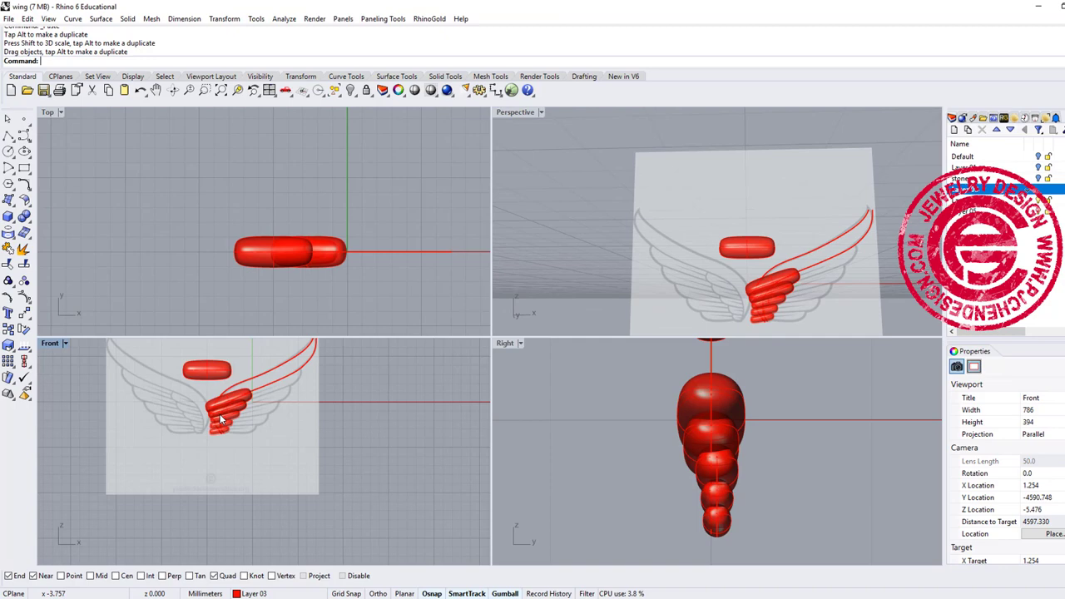
{"action": "right_click_drag", "start_coordinate": [221, 419], "coordinate": [229, 465]}
Duplicate the spare horizontal solid onto the lowest long feather, scale the copy down and lengthen it to match the reference
{"action": "double_click", "coordinate": [50, 345]}
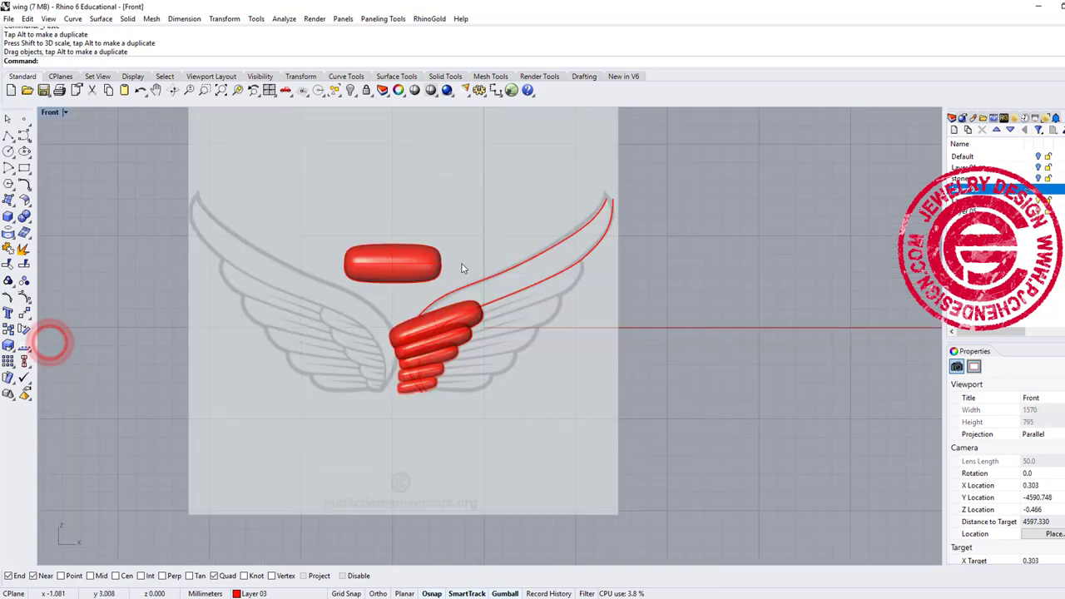
{"action": "left_click", "coordinate": [387, 258]}
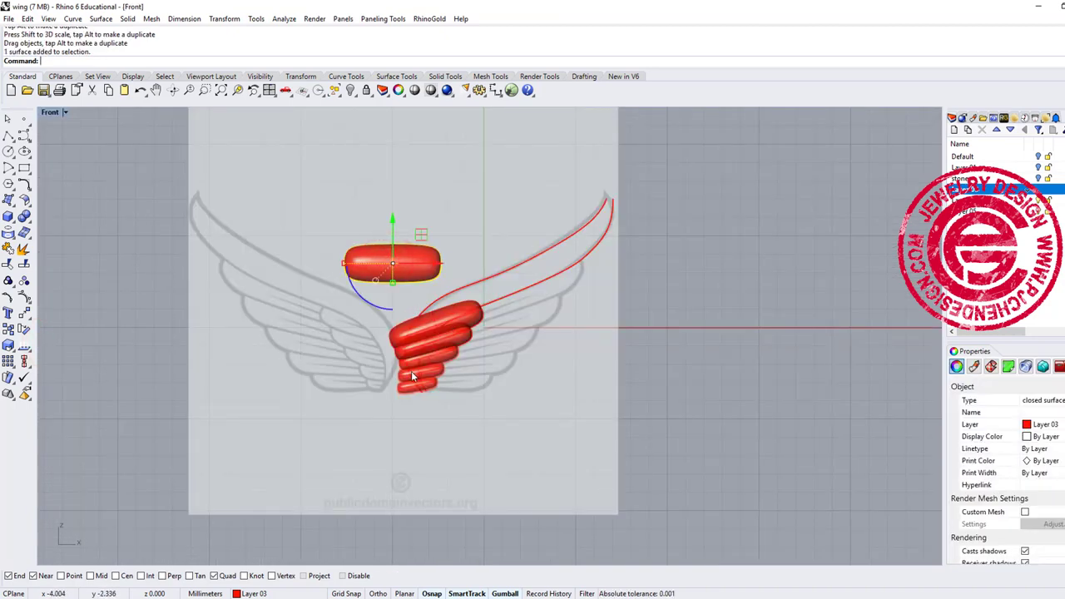
{"action": "scroll", "coordinate": [416, 380], "scroll_direction": "up", "scroll_amount": 4}
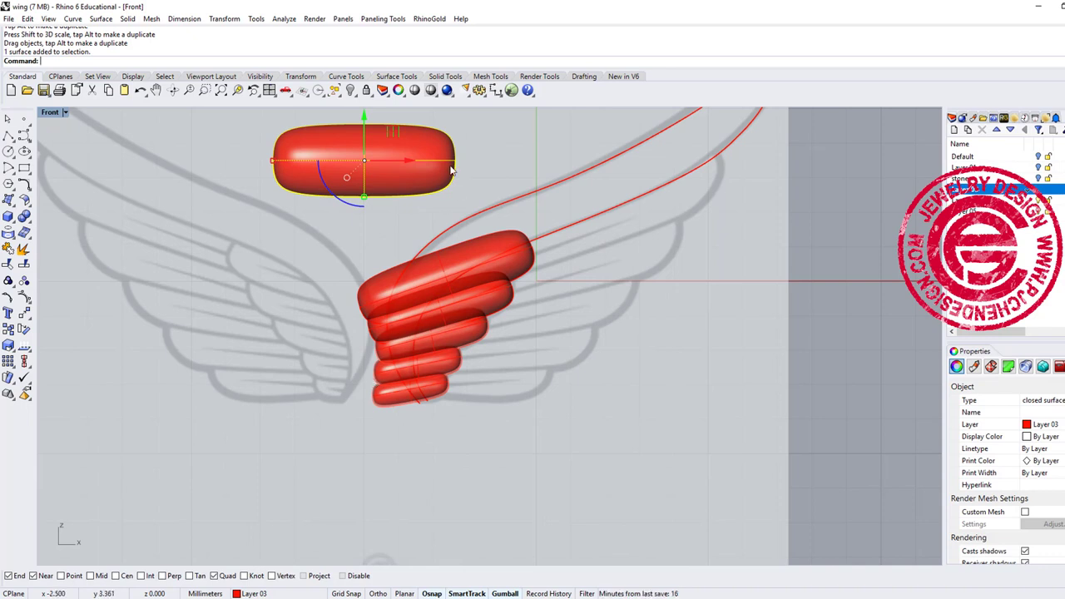
{"action": "left_click_drag", "start_coordinate": [398, 137], "coordinate": [495, 337]}
{"action": "key", "text": "alt"}
{"action": "scroll", "coordinate": [400, 383], "scroll_direction": "up", "scroll_amount": 8}
{"action": "left_click_drag", "start_coordinate": [335, 339], "coordinate": [637, 381], "text": "shift"}
{"action": "left_click", "coordinate": [671, 445]}
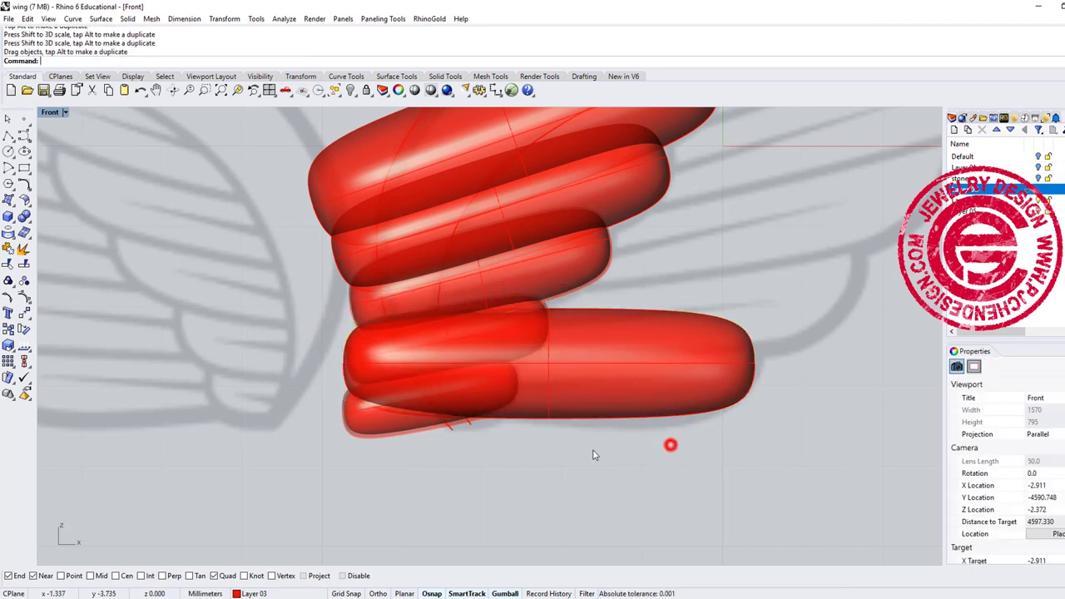
Move the long lower solid back in depth in the Right view, behind the stack of short feathers
{"action": "double_click", "coordinate": [49, 113]}
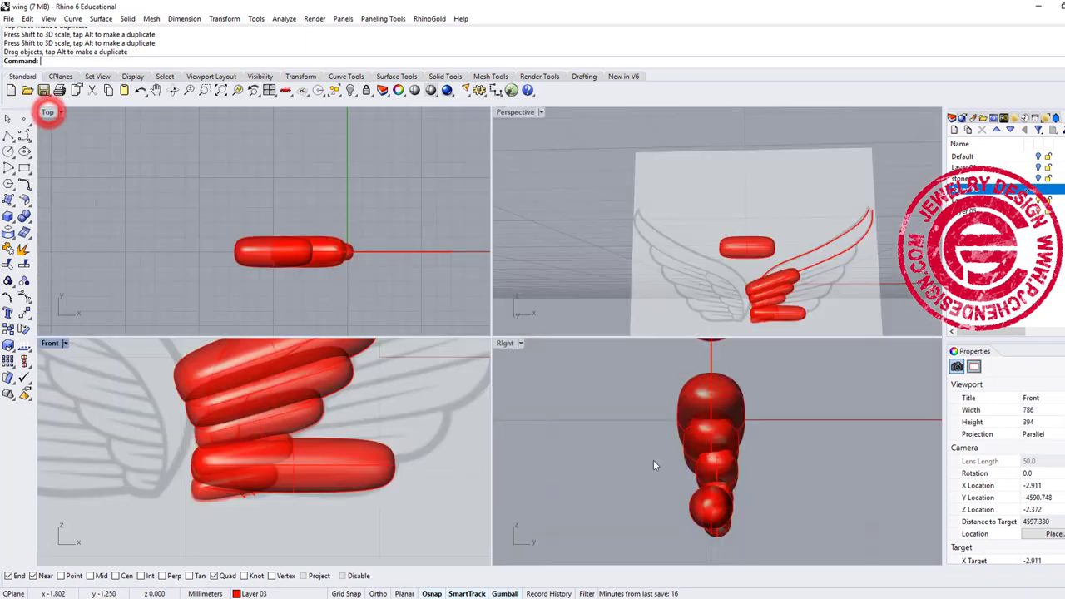
{"action": "left_click", "coordinate": [352, 471]}
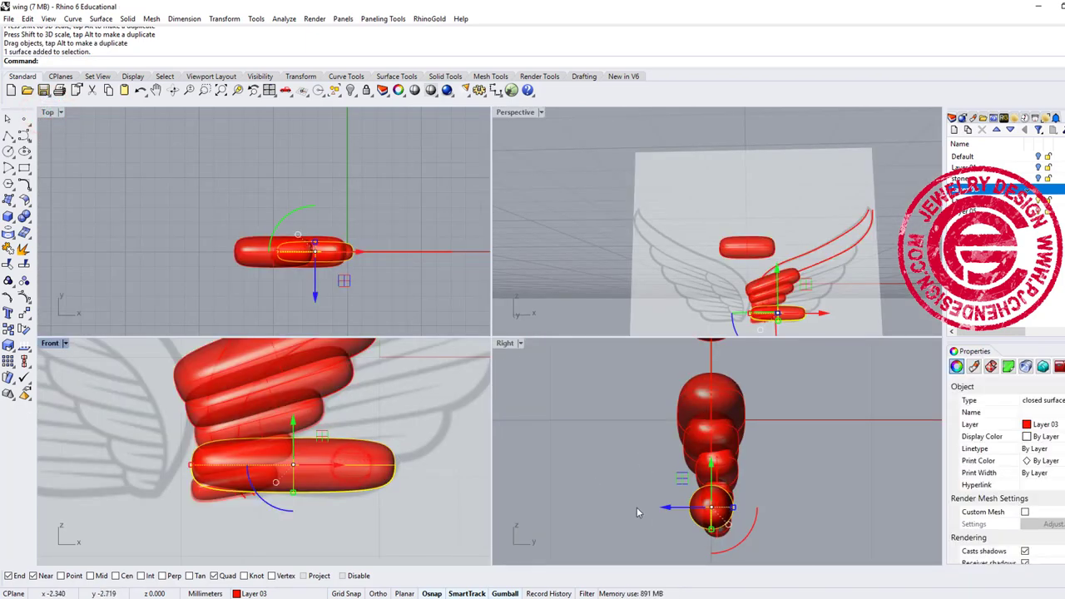
{"action": "left_click_drag", "start_coordinate": [665, 512], "coordinate": [682, 511]}
{"action": "left_click", "coordinate": [506, 521]}
{"action": "left_click", "coordinate": [470, 520]}
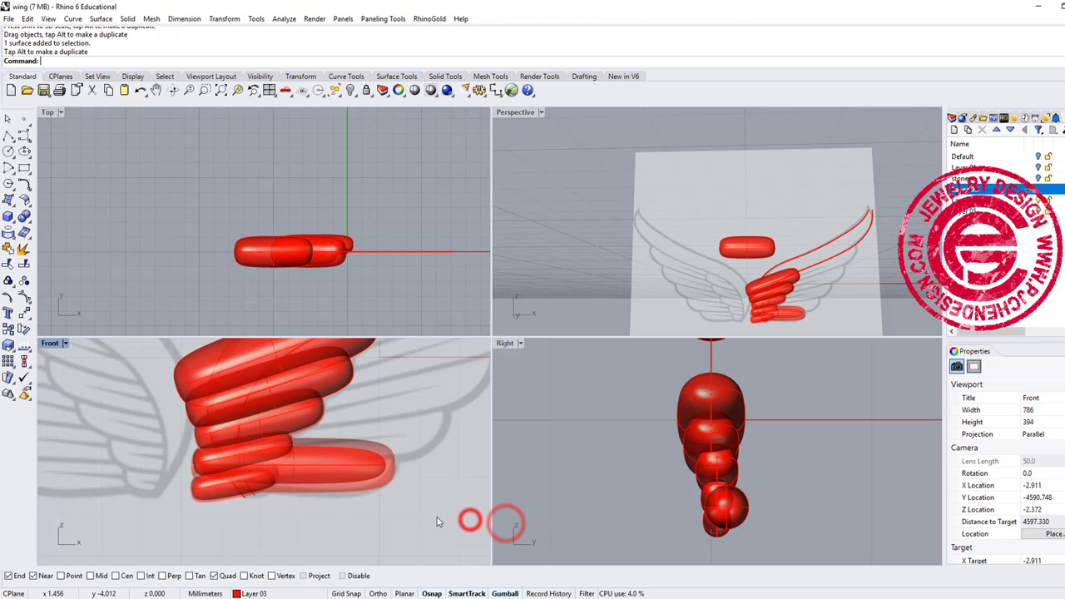
Check the overlap in Perspective and shift the long lower solid slightly further back behind the short feathers
{"action": "scroll", "coordinate": [366, 471], "scroll_direction": "up", "scroll_amount": 3}
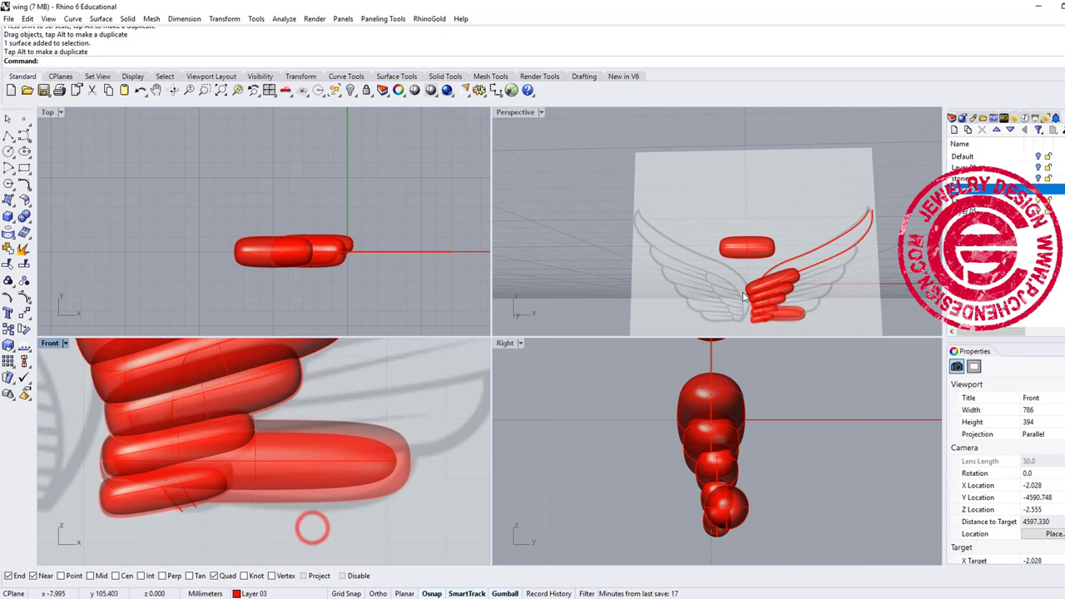
{"action": "scroll", "coordinate": [745, 297], "scroll_direction": "up", "scroll_amount": 5}
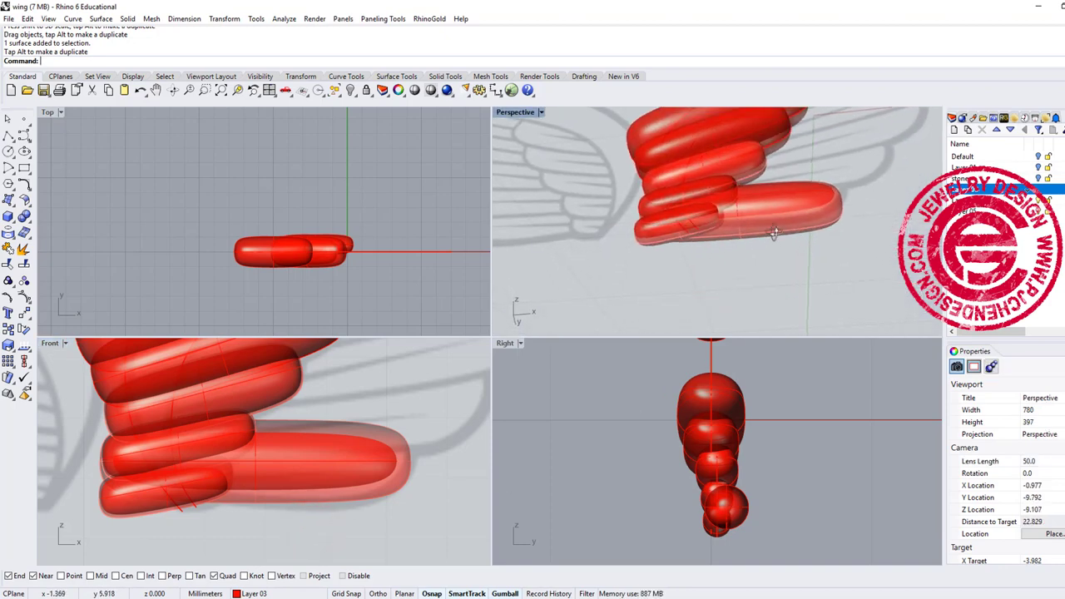
{"action": "right_click_drag", "start_coordinate": [774, 234], "coordinate": [784, 215]}
{"action": "left_click", "coordinate": [789, 178]}
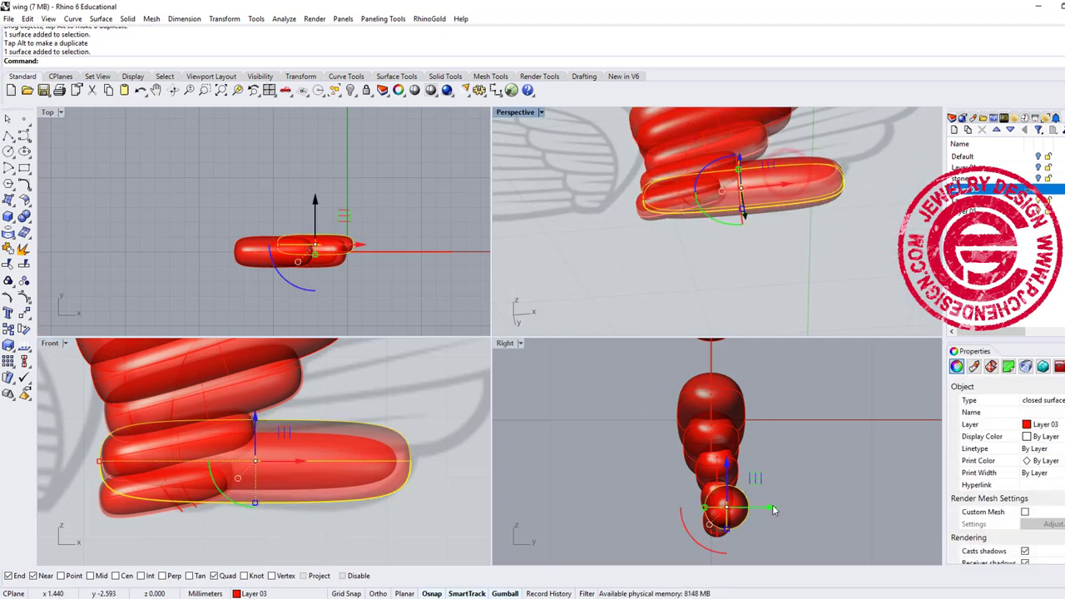
{"action": "mouse_move", "coordinate": [774, 510]}
{"action": "left_mouse_down"}
{"action": "mouse_move", "coordinate": [820, 509]}
{"action": "mouse_move", "coordinate": [776, 511]}
{"action": "left_mouse_up"}
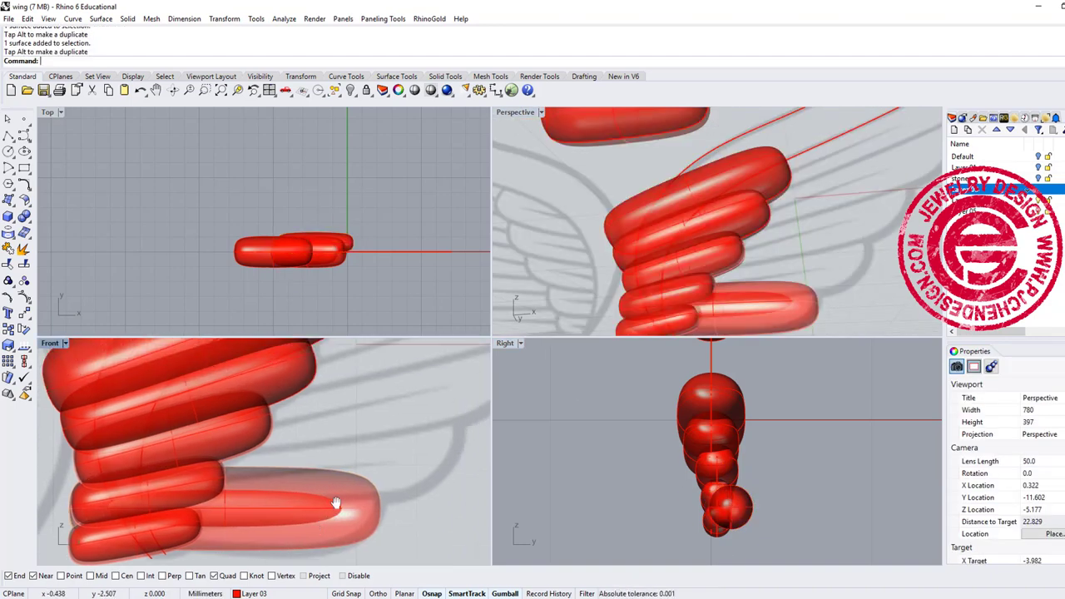
Duplicate the long lower solid up and to the right onto the next long feather, and scale the copy up slightly and uniformly
{"action": "left_click", "coordinate": [363, 491]}
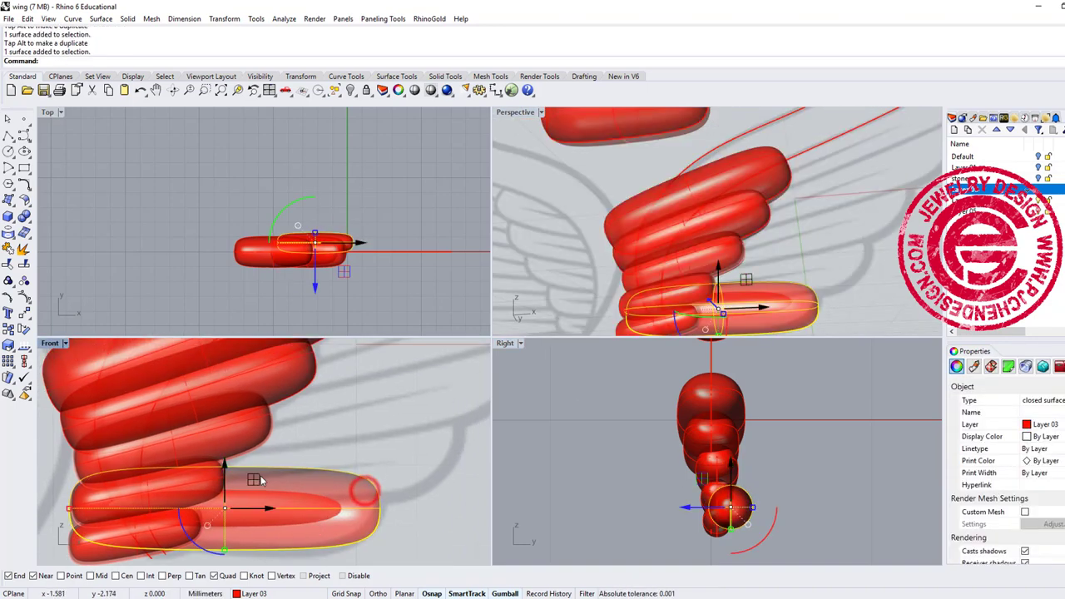
{"action": "left_click_drag", "start_coordinate": [260, 475], "coordinate": [331, 429]}
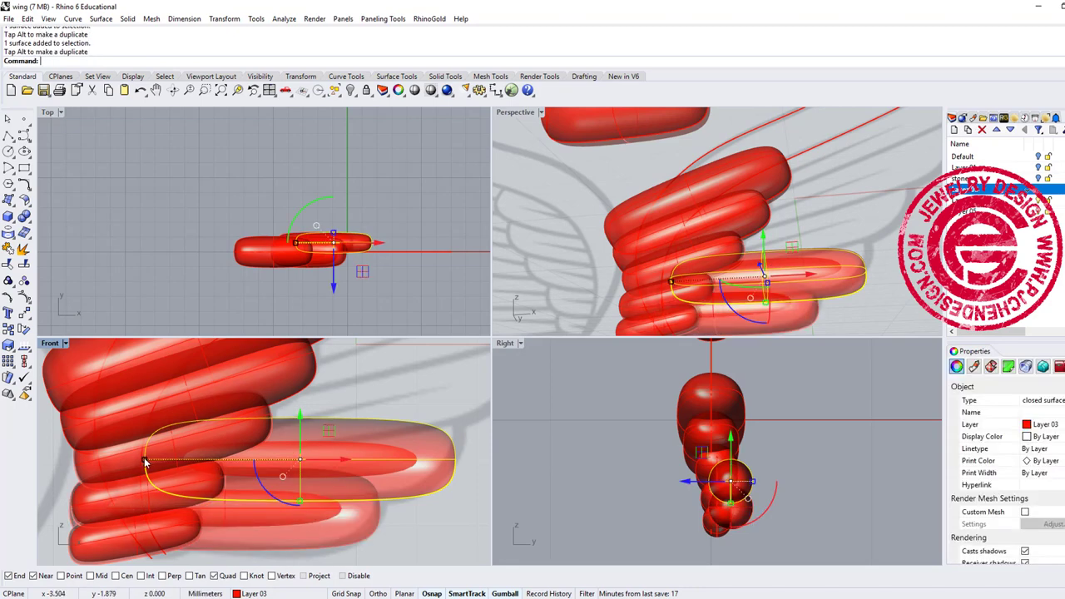
{"action": "left_click_drag", "start_coordinate": [145, 460], "coordinate": [139, 461], "text": "shift"}
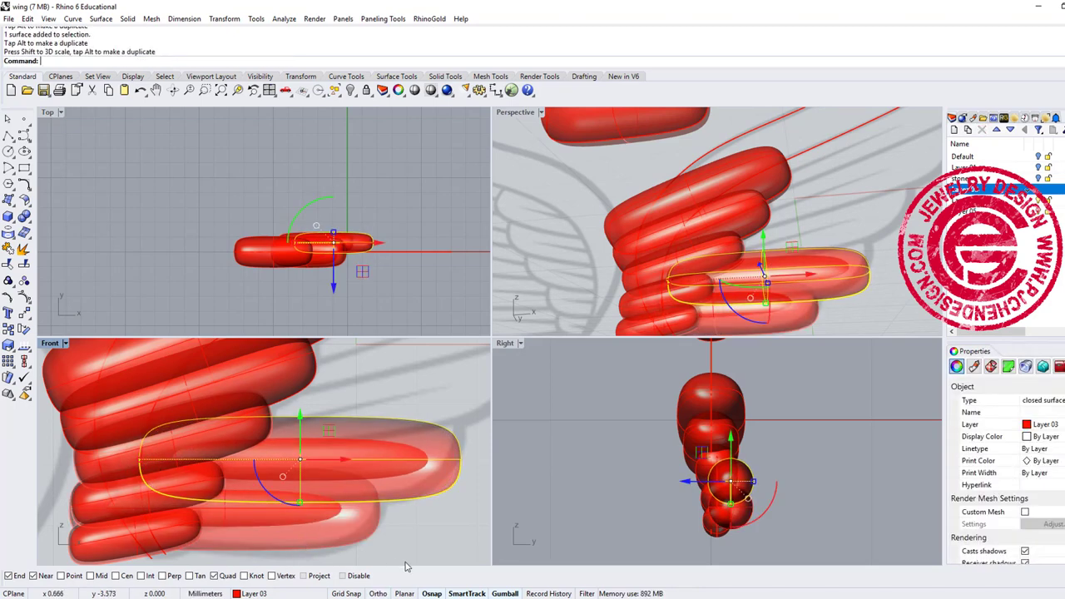
{"action": "left_click", "coordinate": [814, 467]}
Stretch the second long solid slightly in height and move it up a little over its reference feather
{"action": "left_click", "coordinate": [420, 462]}
{"action": "scroll", "coordinate": [421, 462], "scroll_direction": "up", "scroll_amount": 3}
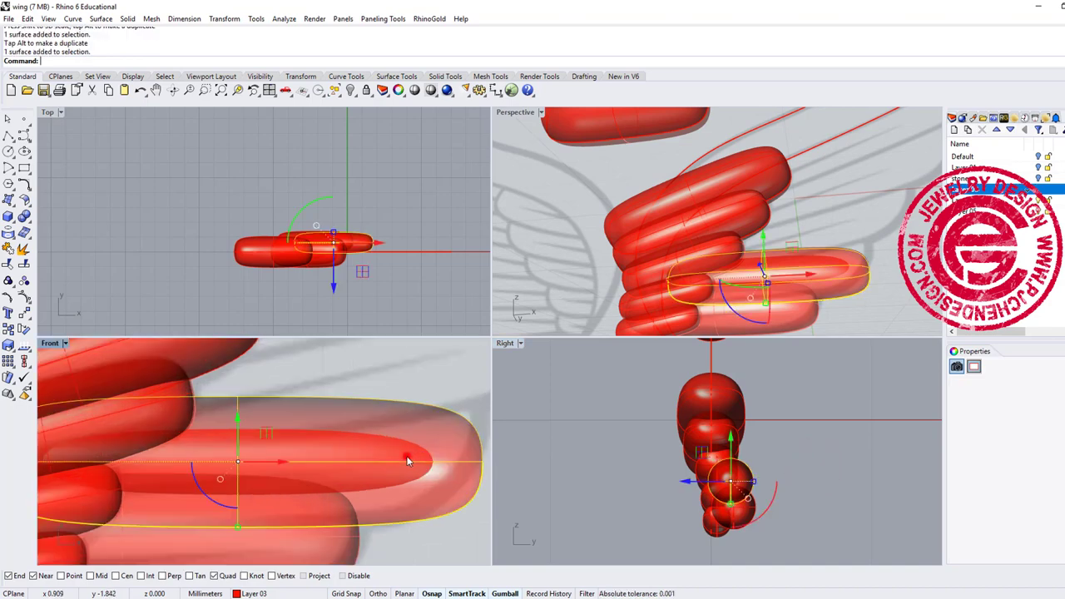
{"action": "left_click_drag", "start_coordinate": [238, 528], "coordinate": [238, 535]}
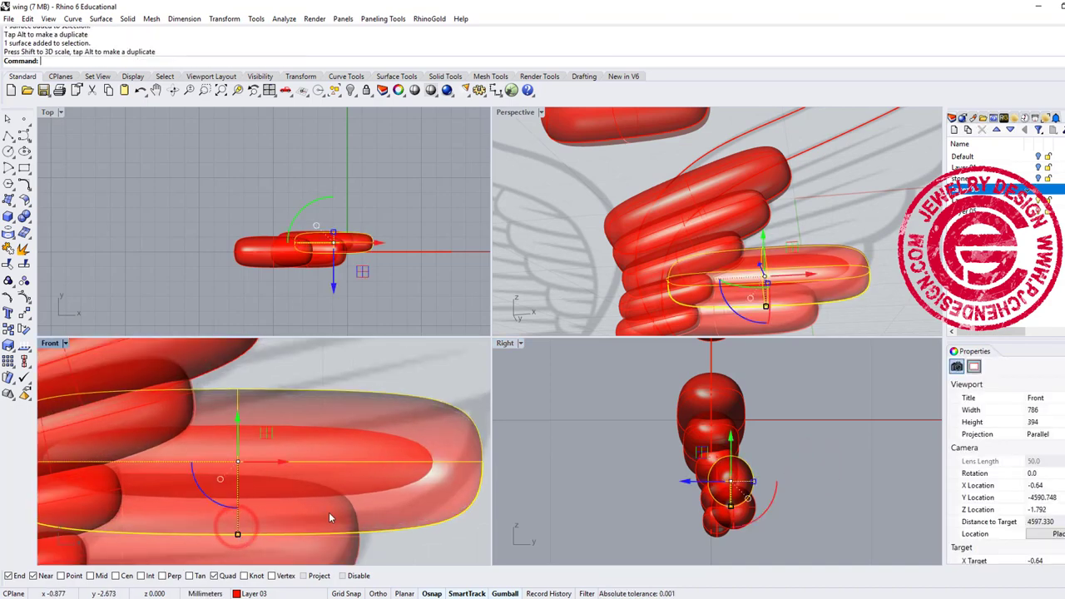
{"action": "left_click_drag", "start_coordinate": [365, 492], "coordinate": [366, 479]}
Duplicate the second long solid up and to the right, and rotate the copy counterclockwise to follow the next long feather
{"action": "scroll", "coordinate": [366, 479], "scroll_direction": "down", "scroll_amount": 4}
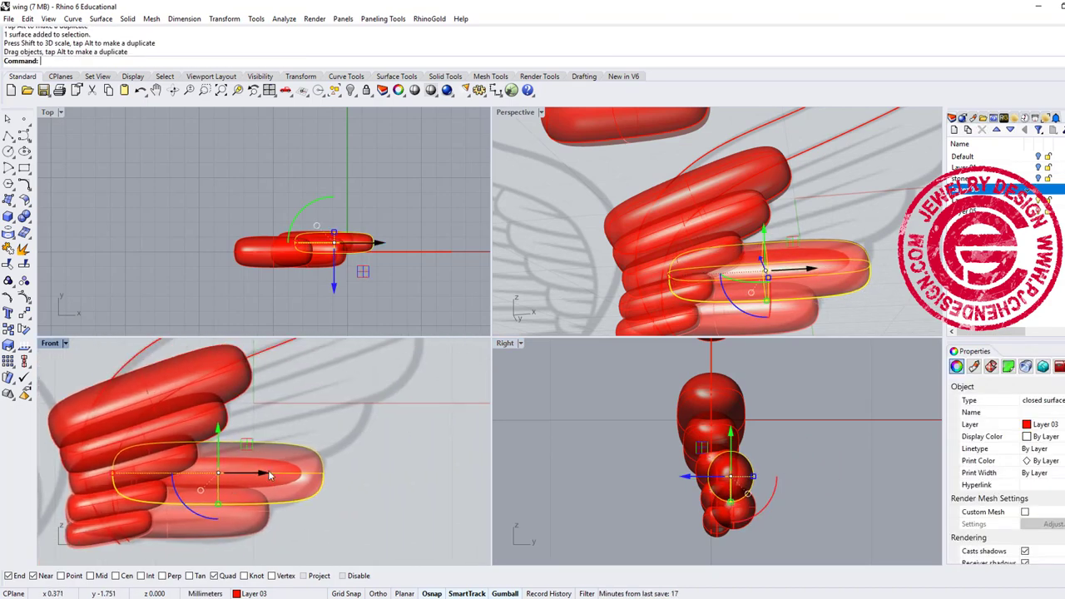
{"action": "left_click_drag", "start_coordinate": [248, 450], "coordinate": [287, 393]}
{"action": "left_click_drag", "start_coordinate": [223, 444], "coordinate": [250, 456]}
{"action": "left_click_drag", "start_coordinate": [277, 382], "coordinate": [272, 396]}
Thicken and slightly lengthen the third long solid, and shift it a little toward the short feather stack
{"action": "left_click_drag", "start_coordinate": [258, 463], "coordinate": [258, 471]}
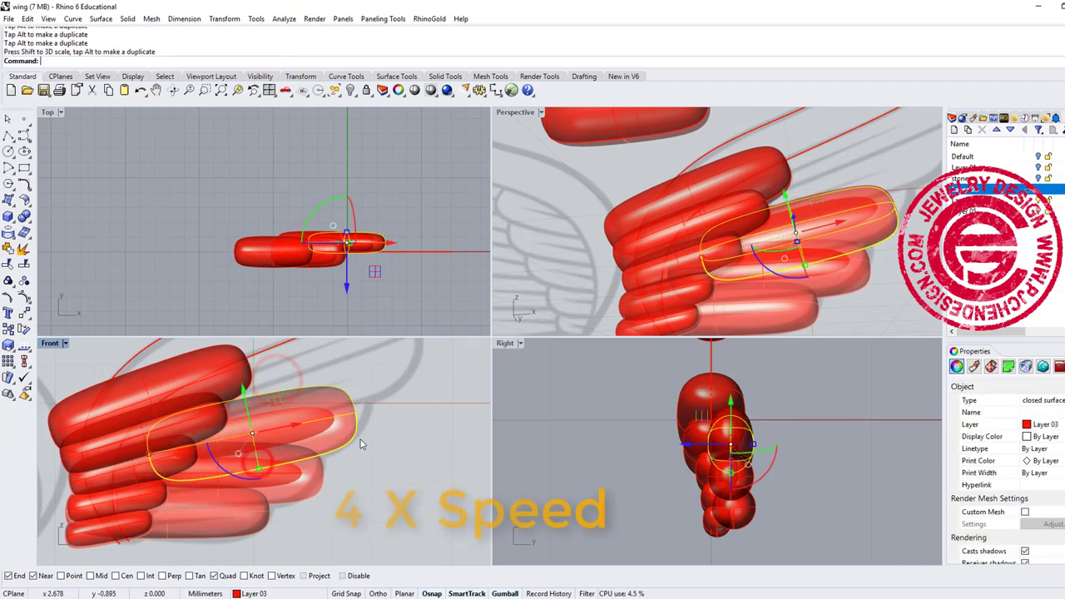
{"action": "left_click_drag", "start_coordinate": [223, 441], "coordinate": [216, 442]}
{"action": "left_click_drag", "start_coordinate": [308, 423], "coordinate": [295, 425]}
{"action": "left_click", "coordinate": [423, 496]}
Duplicate the third long solid up and to the right as the fourth long feather and check it in Perspective
{"action": "right_click_drag", "start_coordinate": [741, 260], "coordinate": [762, 271]}
{"action": "right_click_drag", "start_coordinate": [347, 418], "coordinate": [325, 480]}
{"action": "left_click", "coordinate": [323, 463]}
{"action": "left_click_drag", "start_coordinate": [244, 458], "coordinate": [292, 413], "text": "alt"}
{"action": "left_click", "coordinate": [835, 407]}
{"action": "right_click_drag", "start_coordinate": [818, 196], "coordinate": [825, 249]}
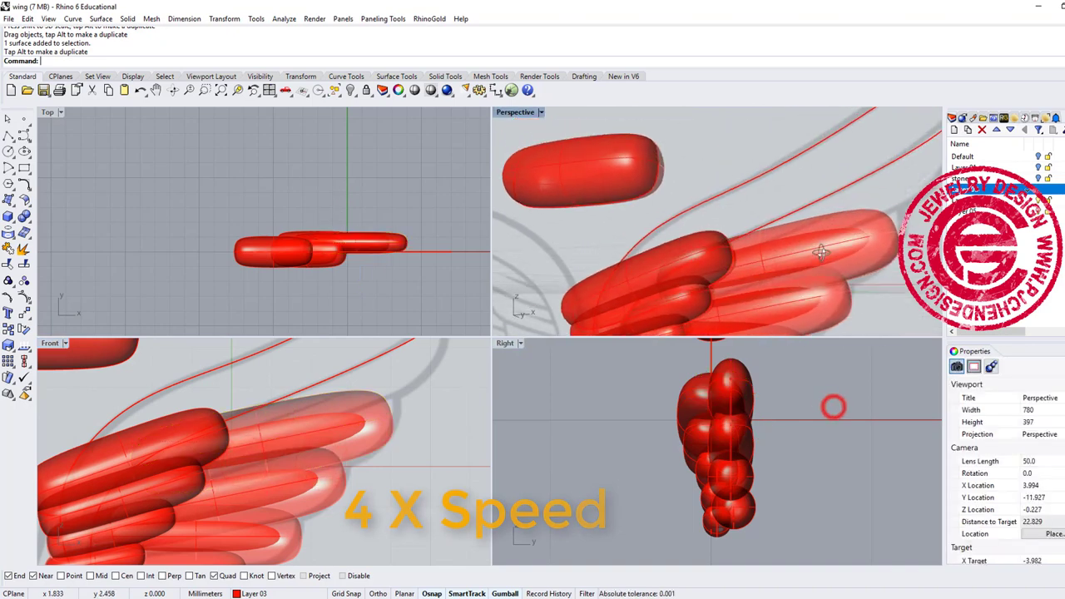
Duplicate the fourth long solid up and to the right beneath the wing band, and lengthen the copy
{"action": "left_click", "coordinate": [369, 432]}
{"action": "right_click_drag", "start_coordinate": [369, 436], "coordinate": [348, 481]}
{"action": "left_click_drag", "start_coordinate": [267, 457], "coordinate": [322, 396], "text": "alt"}
{"action": "left_click_drag", "start_coordinate": [164, 427], "coordinate": [152, 427]}
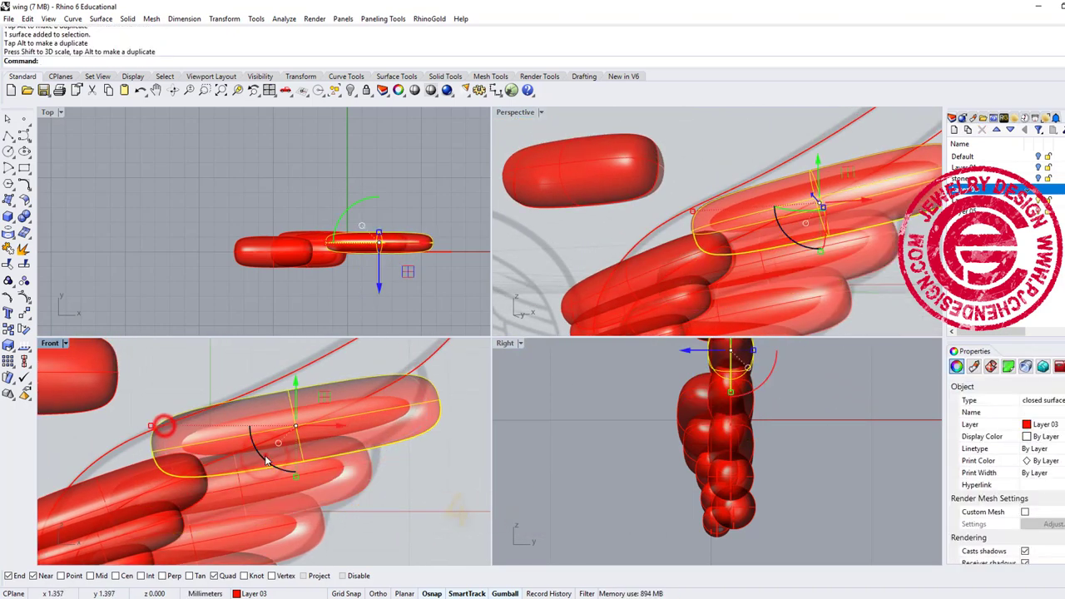
Rotate the fifth long solid counterclockwise and shift it slightly toward the short feather stack to follow the sketch beneath the wing band
{"action": "left_click_drag", "start_coordinate": [266, 456], "coordinate": [273, 462]}
{"action": "left_click_drag", "start_coordinate": [368, 423], "coordinate": [362, 426]}
{"action": "left_click", "coordinate": [430, 479]}
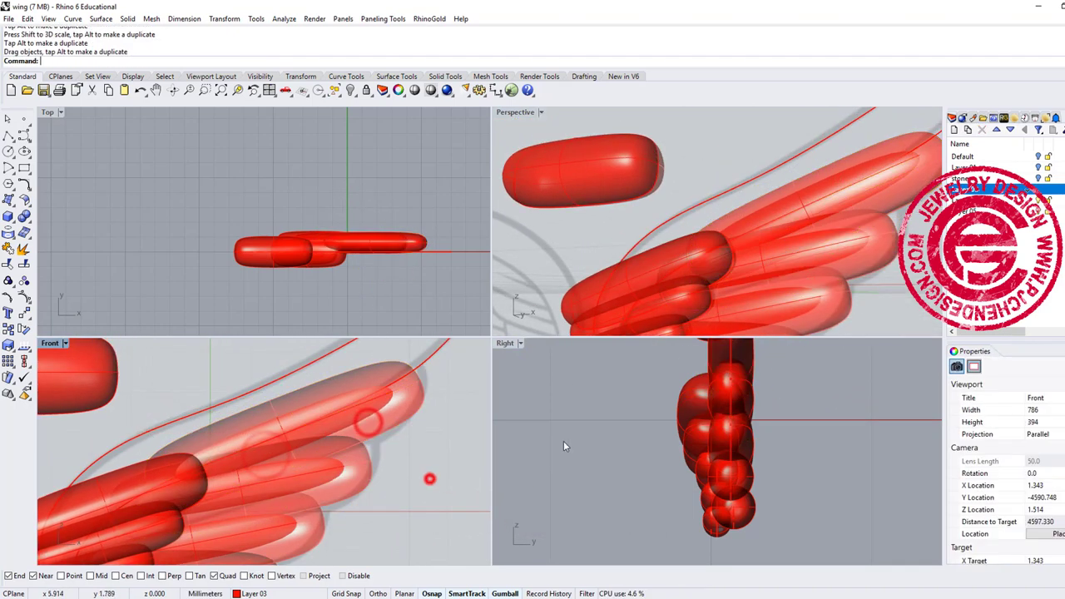
Shift the upper long solids slightly in depth in the Right view to stagger the long feather row
{"action": "left_click", "coordinate": [751, 496]}
{"action": "mouse_move", "coordinate": [755, 404]}
{"action": "left_mouse_down"}
{"action": "mouse_move", "coordinate": [775, 400]}
{"action": "mouse_move", "coordinate": [767, 358]}
{"action": "mouse_move", "coordinate": [769, 400]}
{"action": "left_mouse_up"}
{"action": "left_click", "coordinate": [747, 399]}
{"action": "left_click", "coordinate": [749, 443]}
{"action": "left_click_drag", "start_coordinate": [775, 446], "coordinate": [776, 477]}
{"action": "left_click", "coordinate": [754, 474]}
{"action": "left_click", "coordinate": [756, 514]}
{"action": "left_click_drag", "start_coordinate": [775, 509], "coordinate": [780, 511]}
{"action": "left_click", "coordinate": [776, 535]}
Bring the fourth long solid forward in depth beneath the top long feather in Perspective
{"action": "double_click", "coordinate": [509, 114]}
{"action": "scroll", "coordinate": [746, 352], "scroll_direction": "down", "scroll_amount": 10}
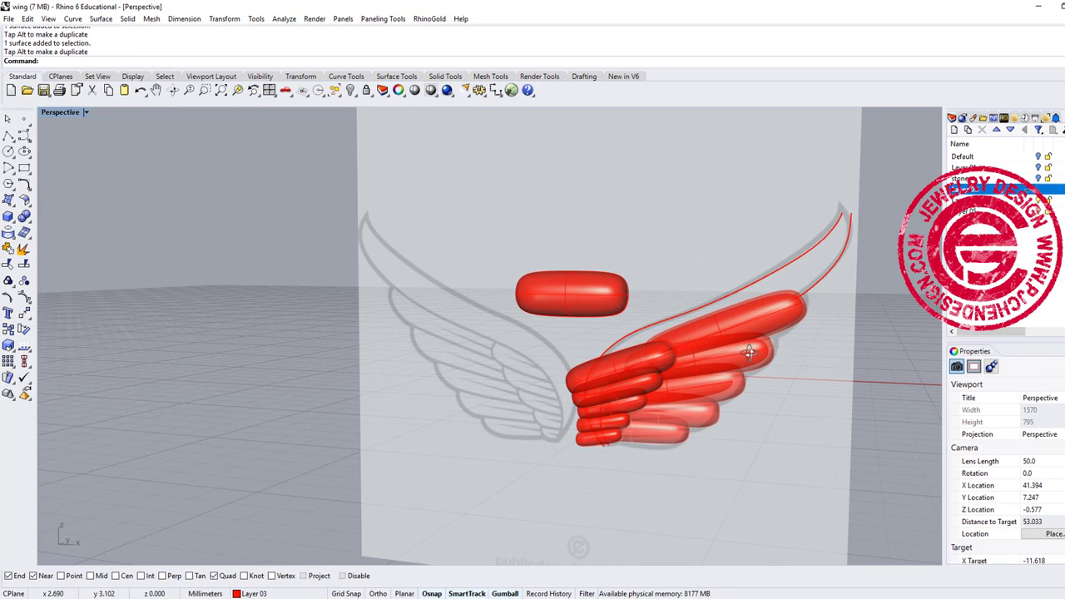
{"action": "right_click_drag", "start_coordinate": [746, 352], "coordinate": [720, 316]}
{"action": "right_click_drag", "start_coordinate": [676, 412], "coordinate": [605, 400]}
{"action": "scroll", "coordinate": [627, 363], "scroll_direction": "up", "scroll_amount": 2}
{"action": "scroll", "coordinate": [605, 399], "scroll_direction": "up", "scroll_amount": 3}
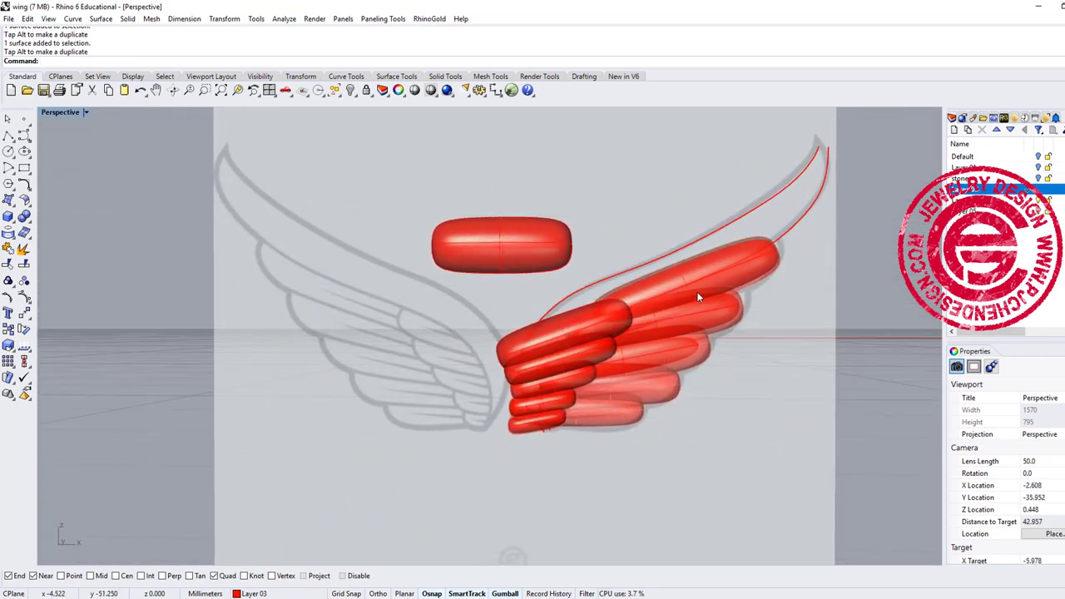
{"action": "scroll", "coordinate": [696, 292], "scroll_direction": "up", "scroll_amount": 5}
{"action": "left_click", "coordinate": [745, 320]}
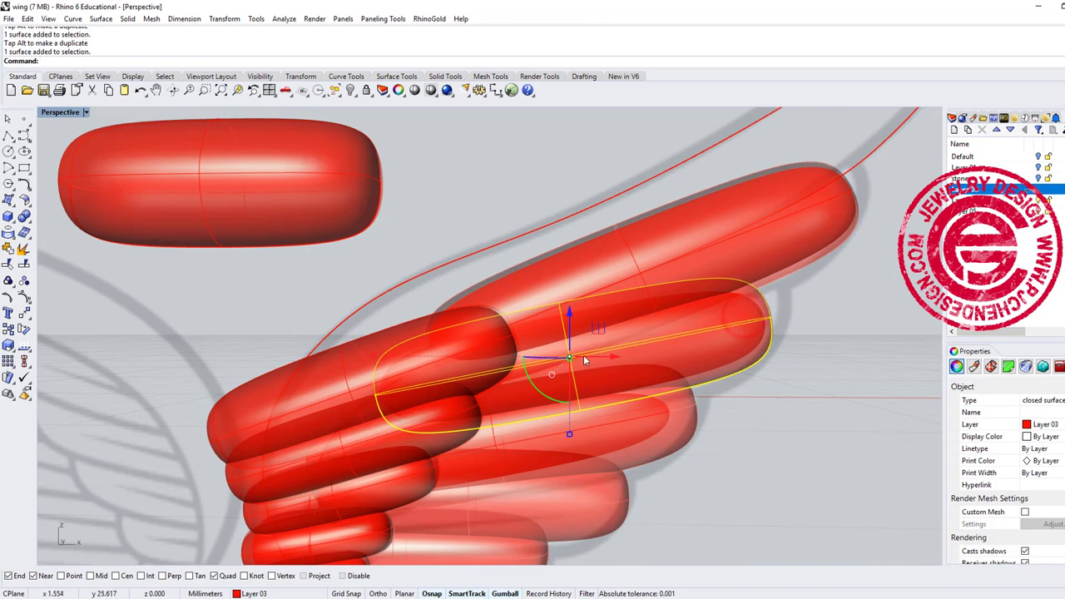
{"action": "left_click_drag", "start_coordinate": [729, 313], "coordinate": [608, 324]}
{"action": "left_click", "coordinate": [788, 422]}
Unlock the wing reference picture and hide it so only the feather solids and curves are displayed
{"action": "scroll", "coordinate": [787, 421], "scroll_direction": "down", "scroll_amount": 5}
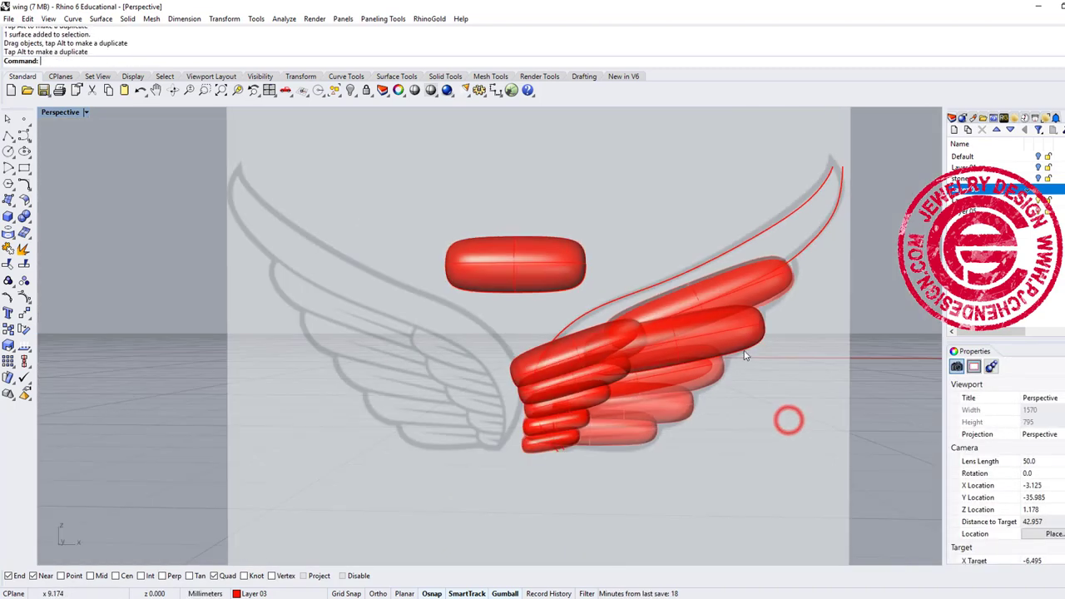
{"action": "right_click_drag", "start_coordinate": [737, 383], "coordinate": [660, 416], "text": "shift"}
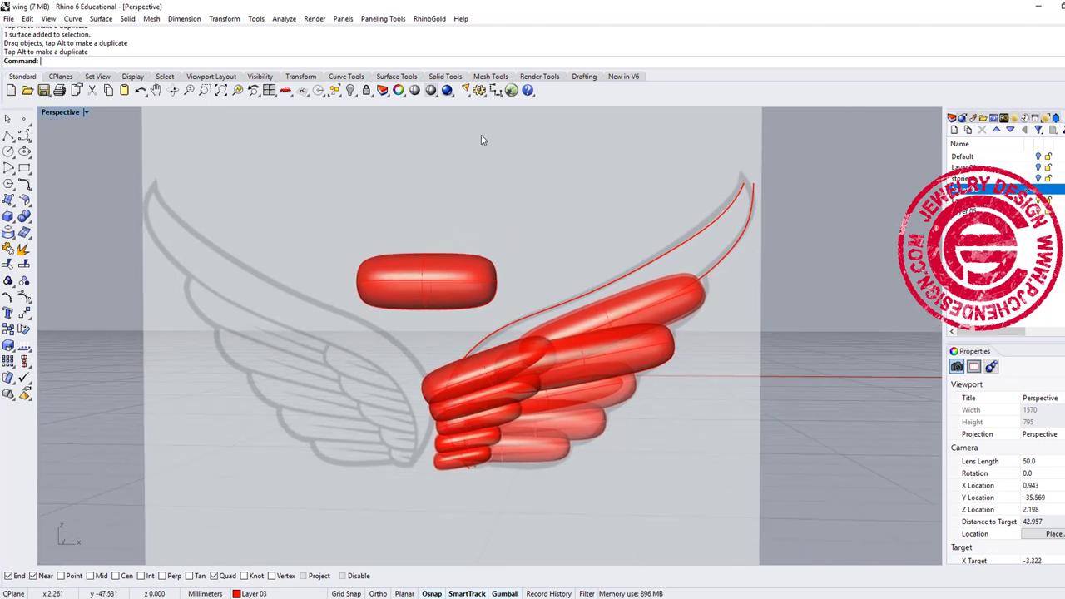
{"action": "left_click", "coordinate": [367, 91]}
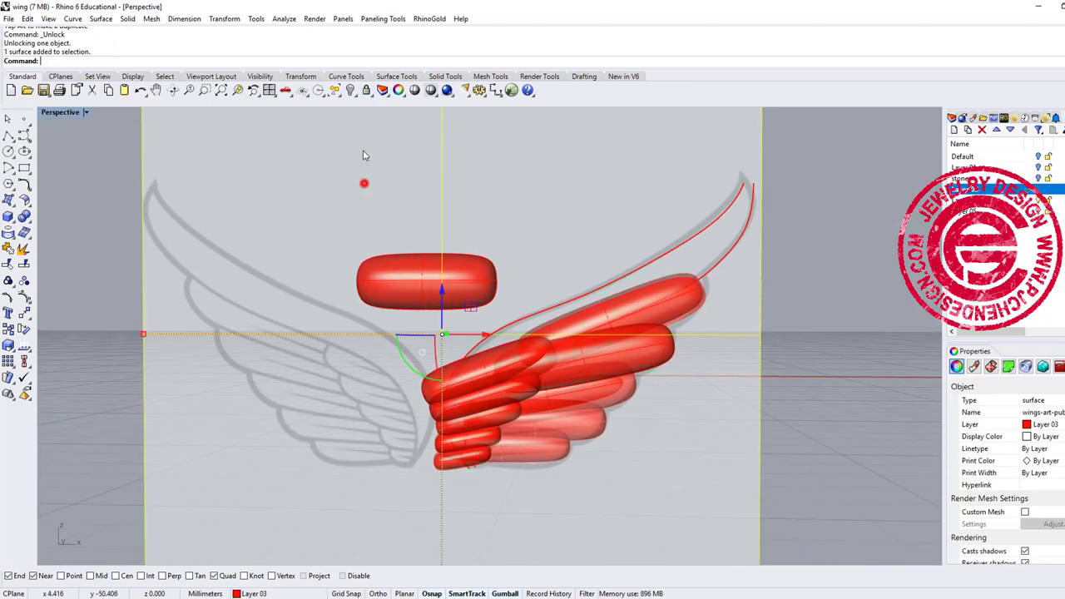
{"action": "left_click", "coordinate": [352, 90]}
{"action": "right_click_drag", "start_coordinate": [799, 391], "coordinate": [571, 378]}
{"action": "scroll", "coordinate": [571, 377], "scroll_direction": "up", "scroll_amount": 4}
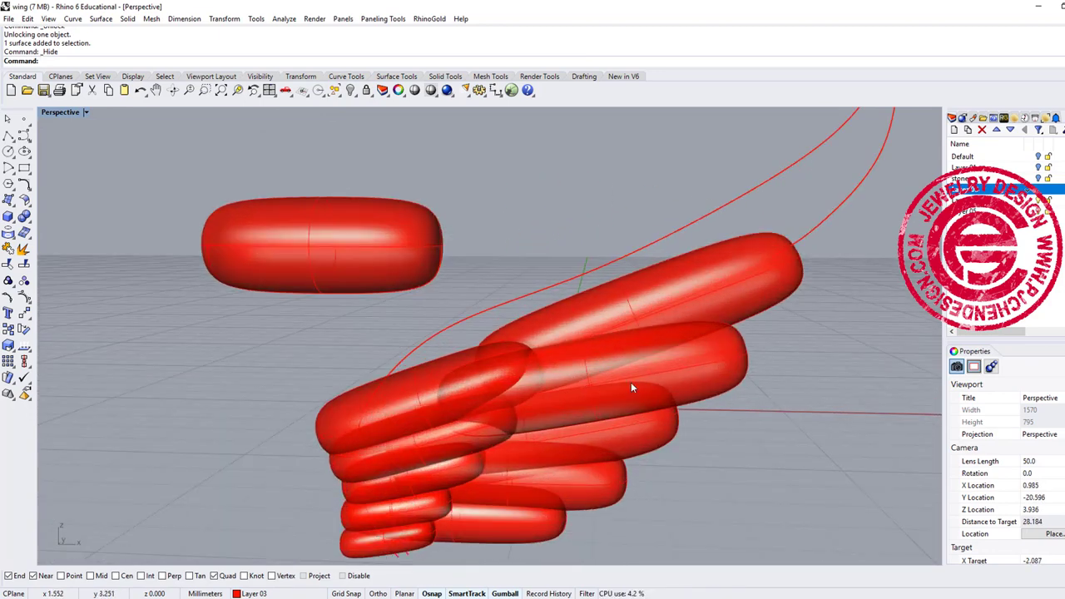
Move the fourth long solid back in depth to line it up with the neighbouring long feathers
{"action": "left_click", "coordinate": [676, 377]}
{"action": "right_click_drag", "start_coordinate": [676, 374], "coordinate": [550, 391]}
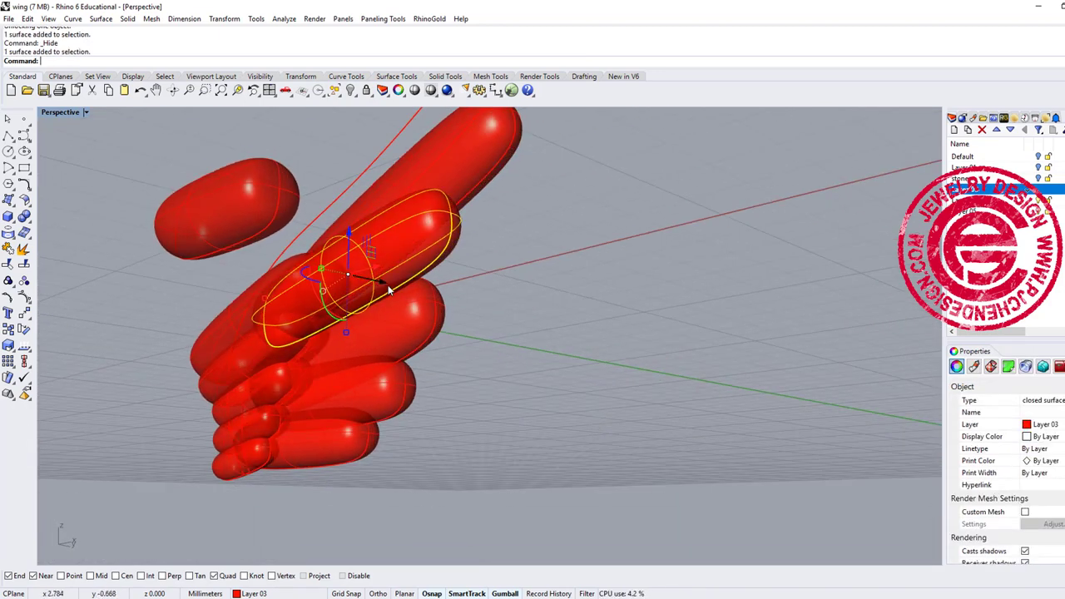
{"action": "left_click_drag", "start_coordinate": [383, 283], "coordinate": [406, 289]}
{"action": "left_click", "coordinate": [568, 280]}
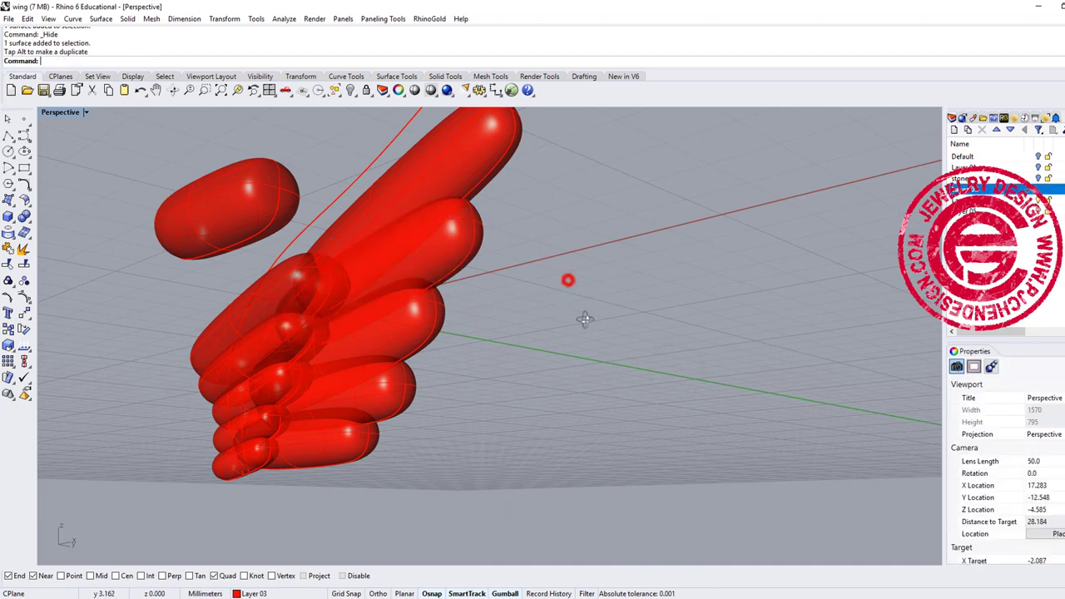
{"action": "right_click_drag", "start_coordinate": [585, 318], "coordinate": [637, 341]}
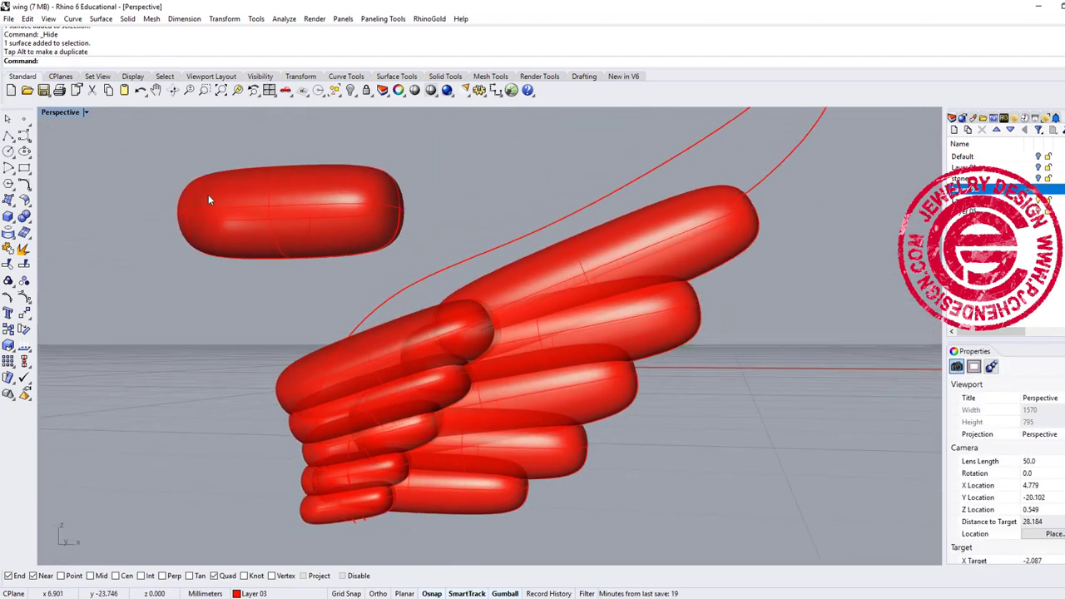
Examine the feather rows in Rendered display mode, then return the Perspective view to Ghosted
{"action": "left_click", "coordinate": [86, 112]}
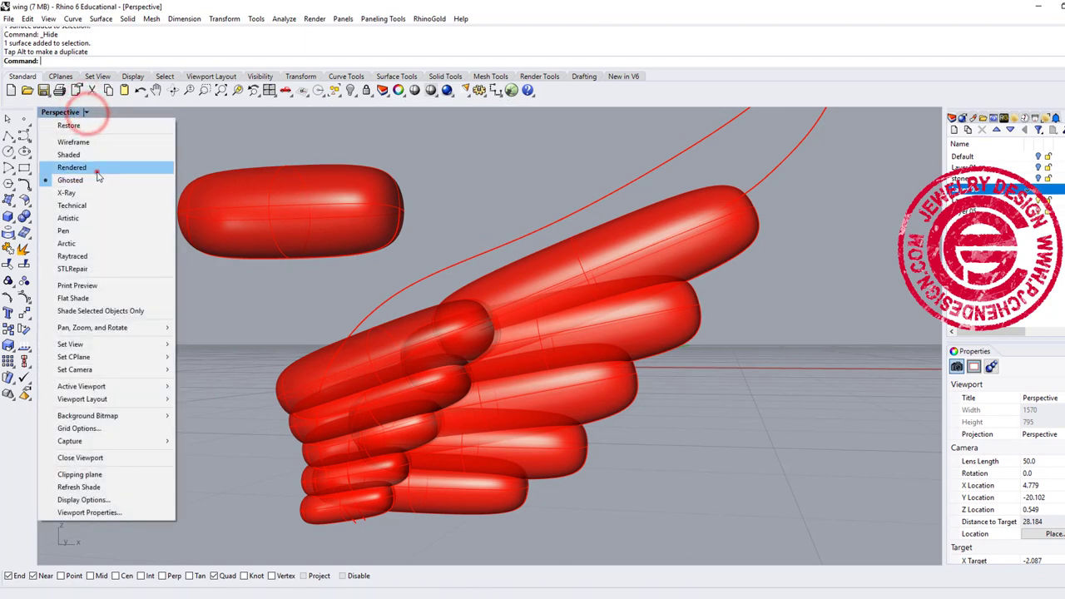
{"action": "left_click", "coordinate": [97, 171]}
{"action": "right_click_drag", "start_coordinate": [324, 355], "coordinate": [430, 339]}
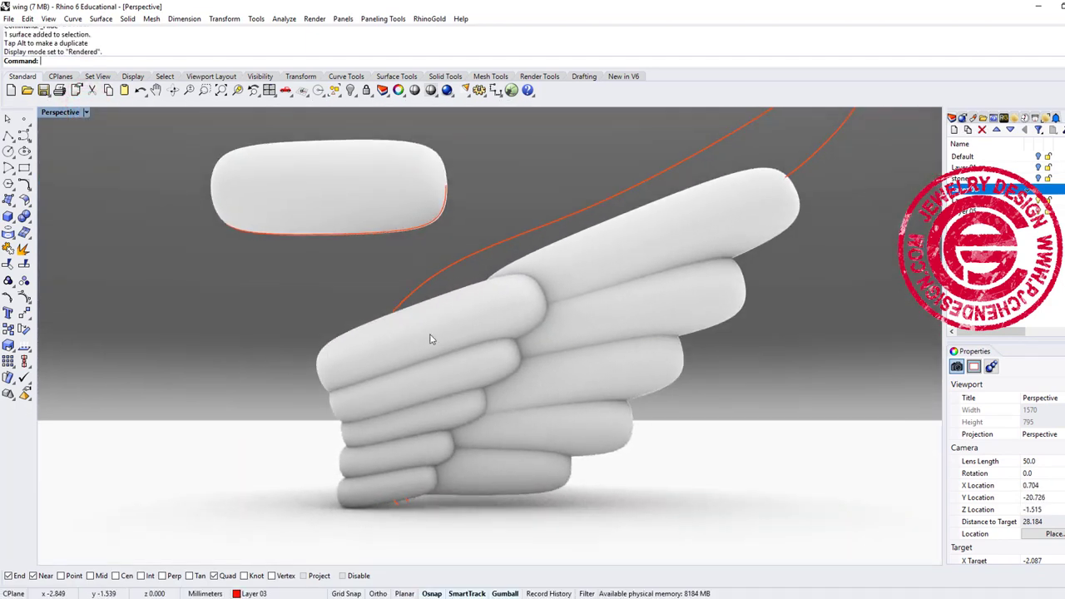
{"action": "left_click", "coordinate": [85, 113]}
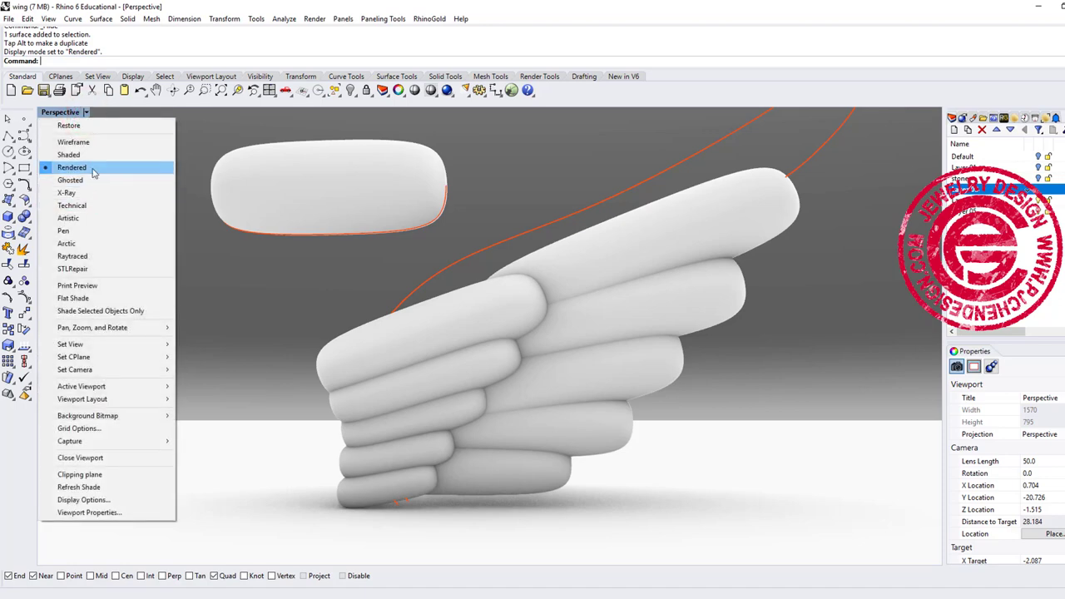
{"action": "left_click", "coordinate": [83, 180]}
{"action": "right_click_drag", "start_coordinate": [642, 322], "coordinate": [624, 333]}
{"action": "left_click", "coordinate": [807, 258]}
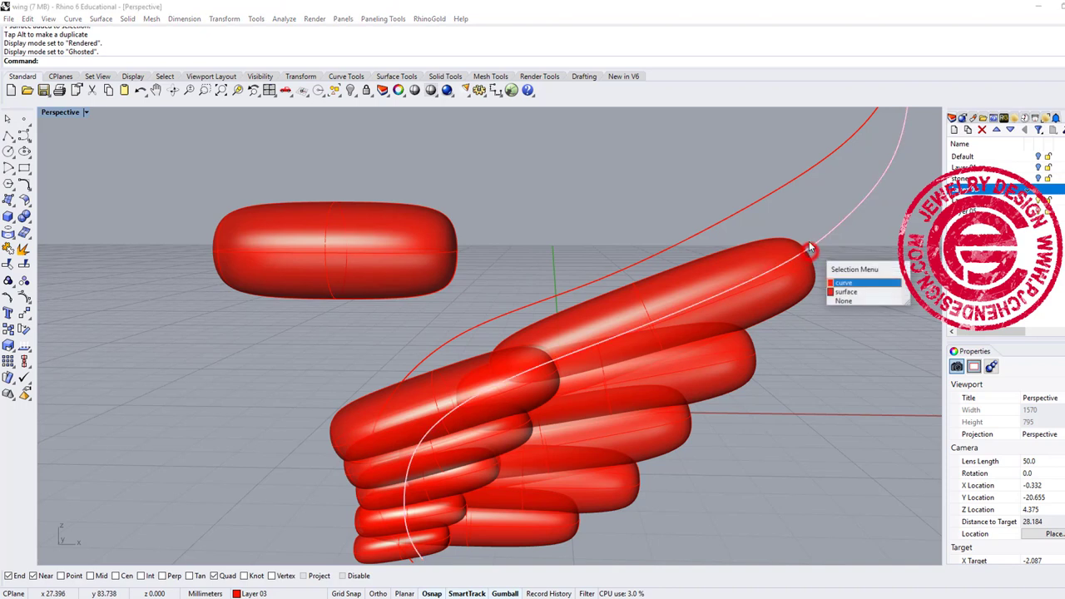
{"action": "left_click", "coordinate": [756, 206]}
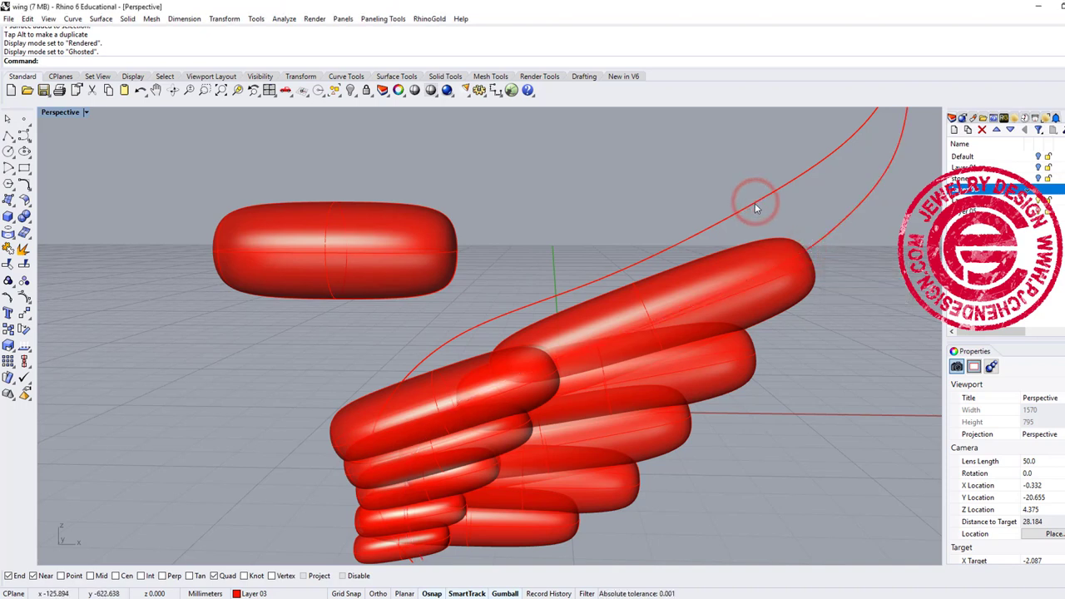
{"action": "left_click", "coordinate": [761, 209]}
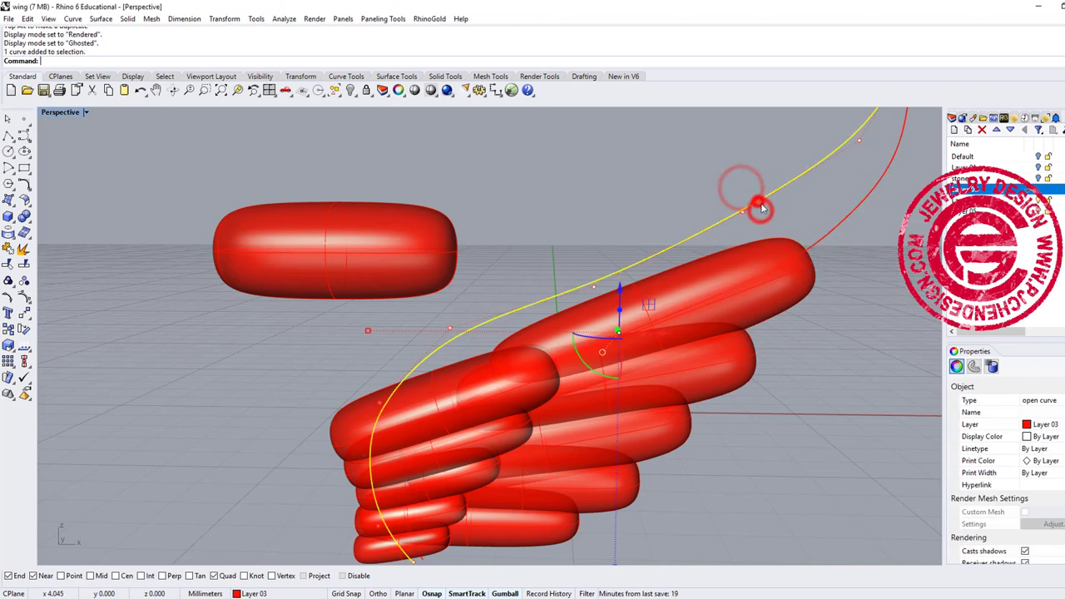
{"action": "left_click", "coordinate": [832, 239], "text": "shift"}
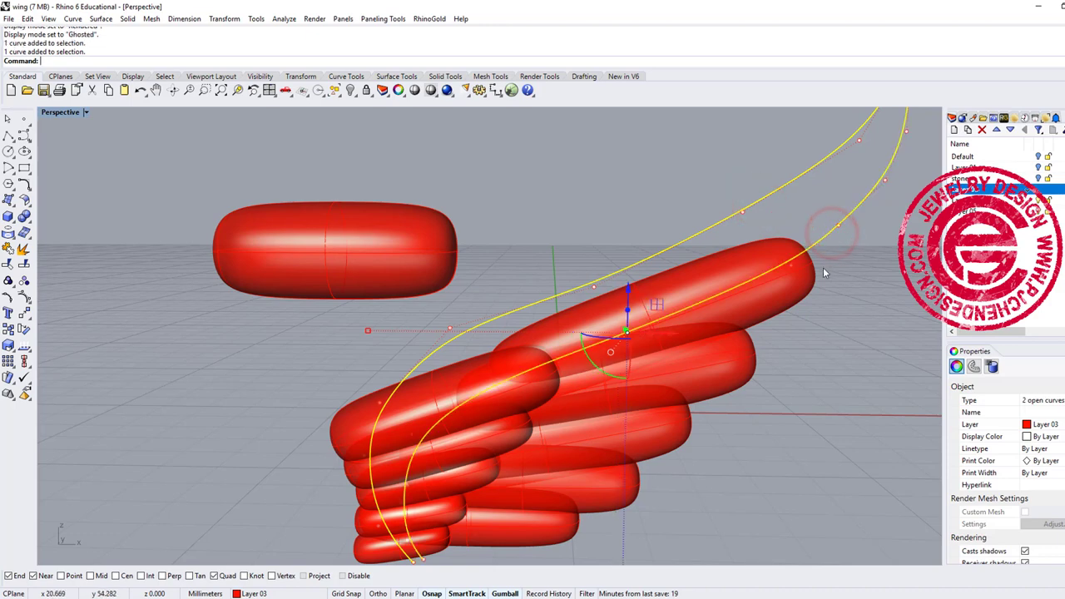
Hide the original rounded solid above the wing and return to the four-view layout
{"action": "left_click", "coordinate": [283, 243]}
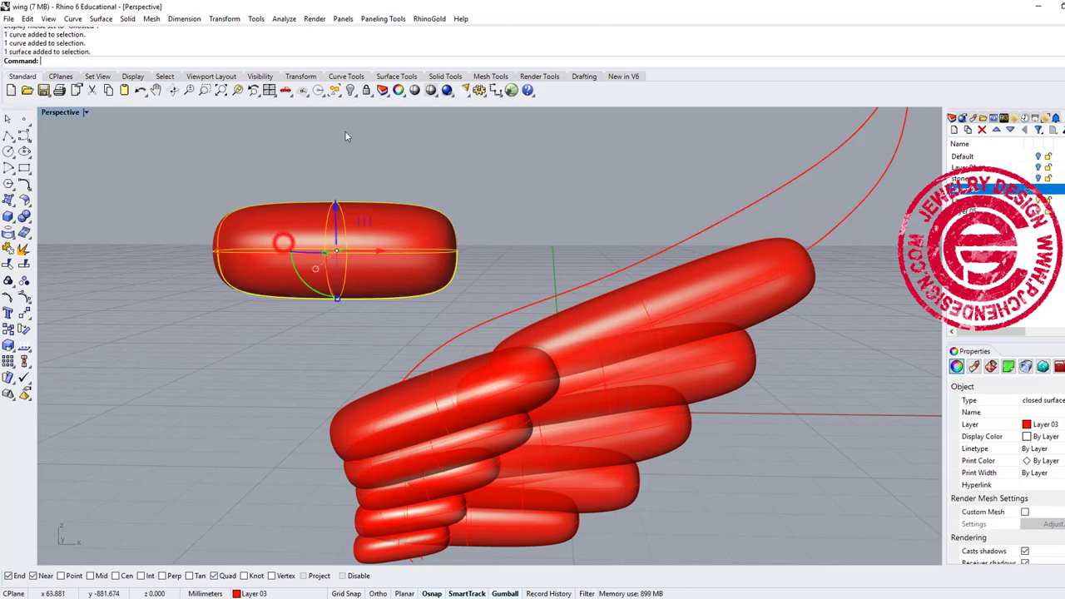
{"action": "left_click", "coordinate": [349, 89]}
{"action": "double_click", "coordinate": [57, 113]}
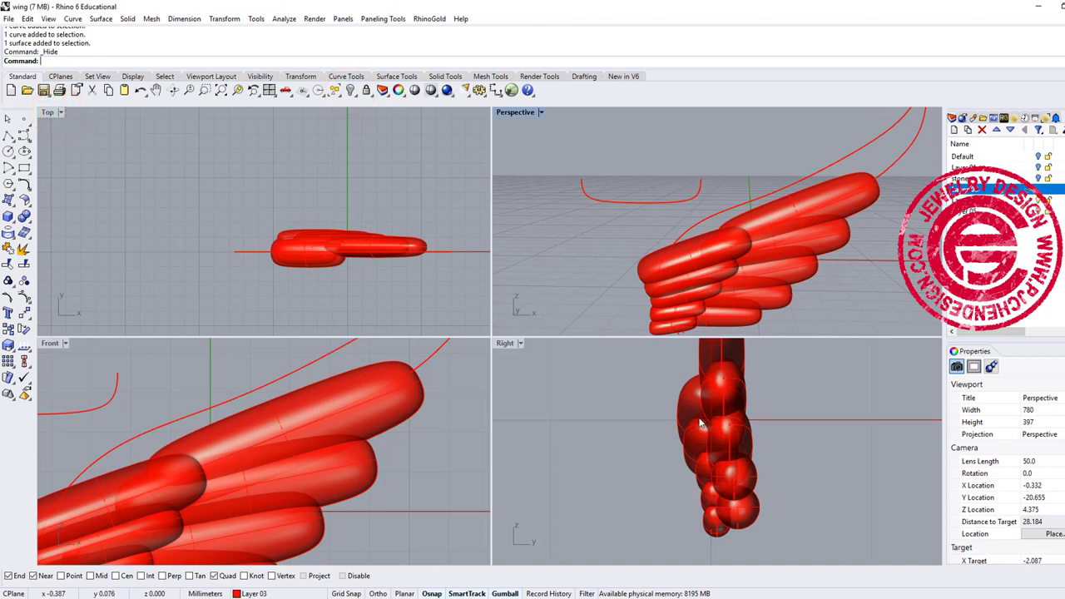
Begin a rounded rectangle with conic corners using the 3Point option, its first edge spanning the upper and lower wing band curves
{"action": "scroll", "coordinate": [700, 420], "scroll_direction": "down", "scroll_amount": 6}
{"action": "right_click_drag", "start_coordinate": [694, 434], "coordinate": [670, 503]}
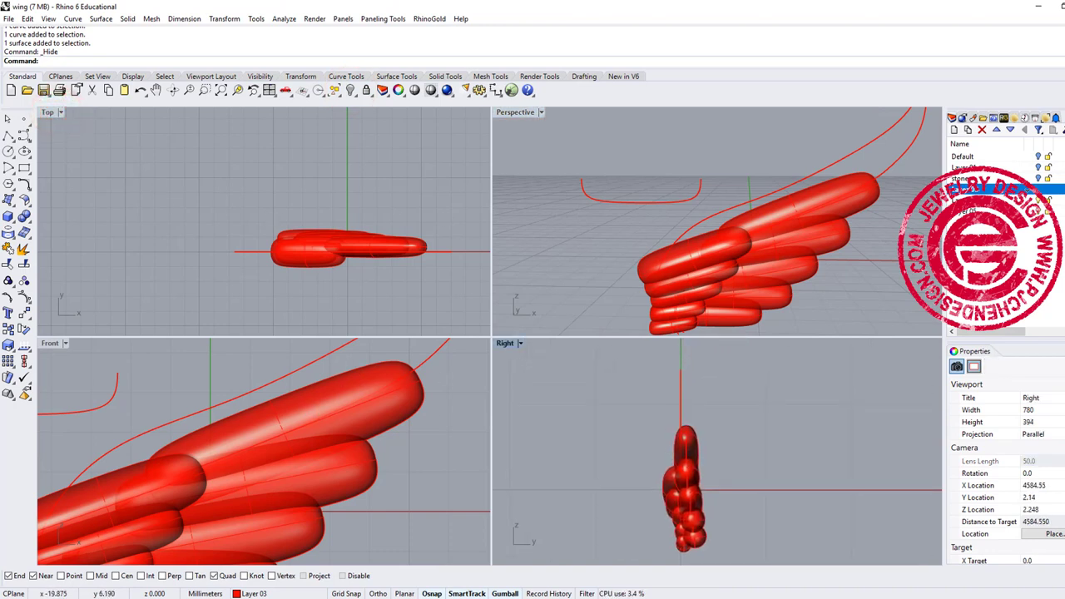
{"action": "left_click", "coordinate": [24, 168]}
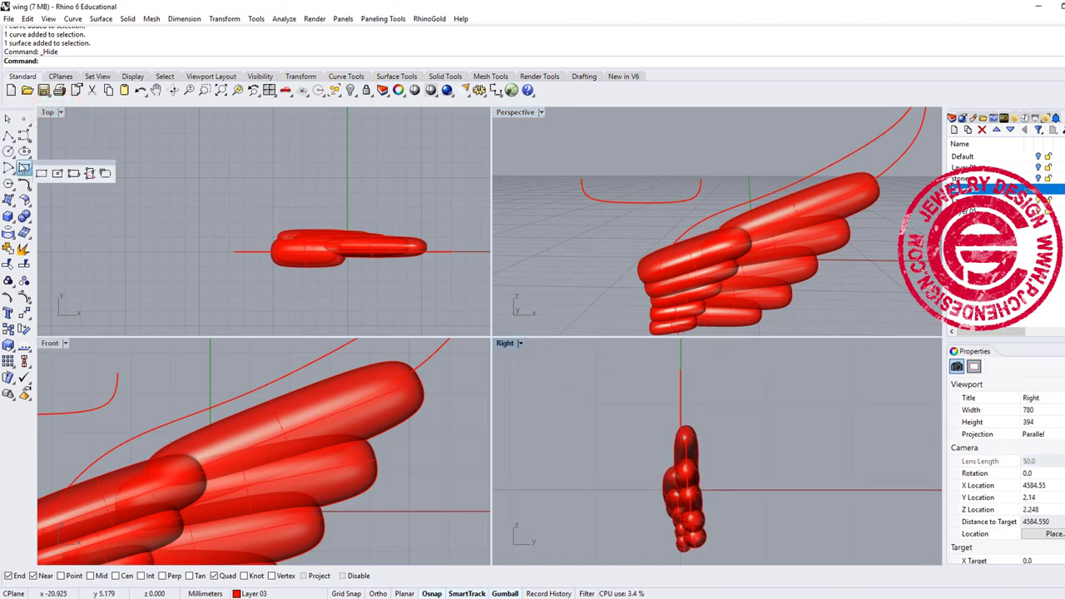
{"action": "right_click", "coordinate": [106, 175]}
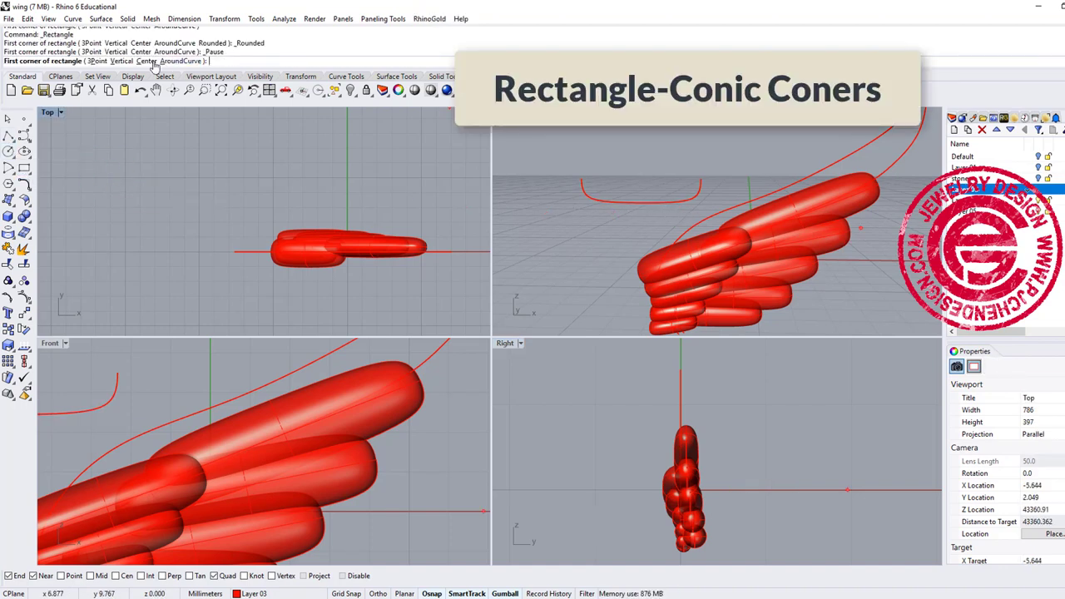
{"action": "left_click", "coordinate": [98, 61]}
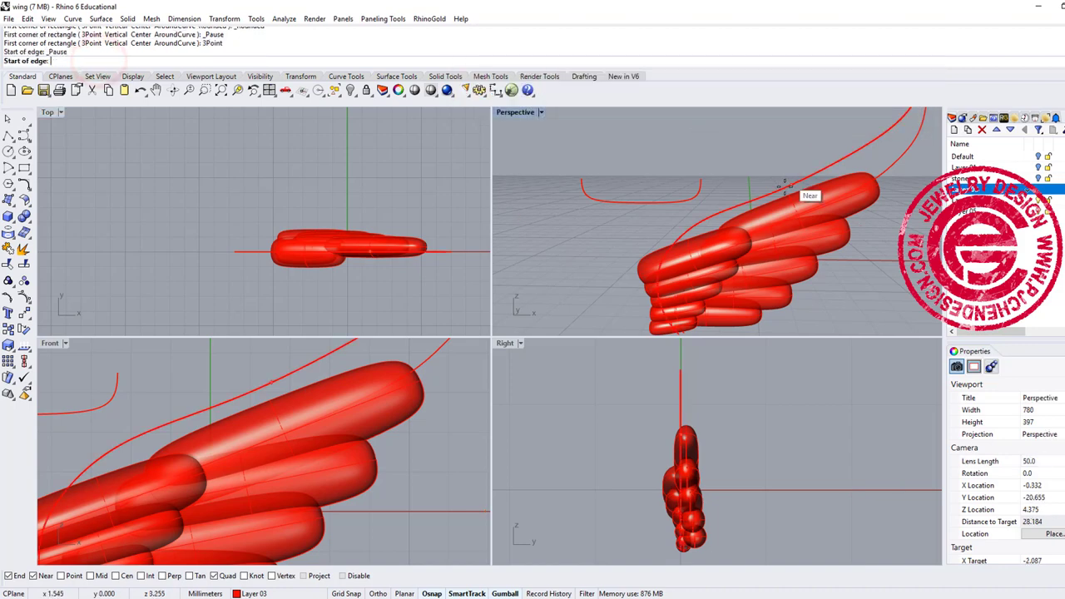
{"action": "left_click", "coordinate": [783, 182]}
{"action": "scroll", "coordinate": [802, 219], "scroll_direction": "up", "scroll_amount": 1}
{"action": "scroll", "coordinate": [802, 219], "scroll_direction": "up", "scroll_amount": 4}
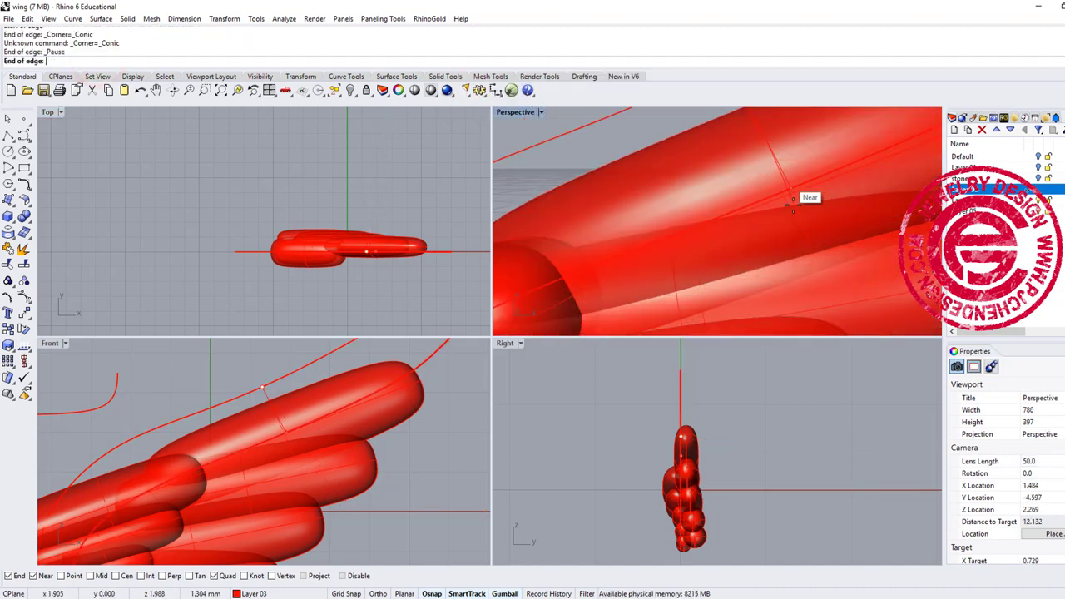
{"action": "scroll", "coordinate": [799, 223], "scroll_direction": "down", "scroll_amount": 3}
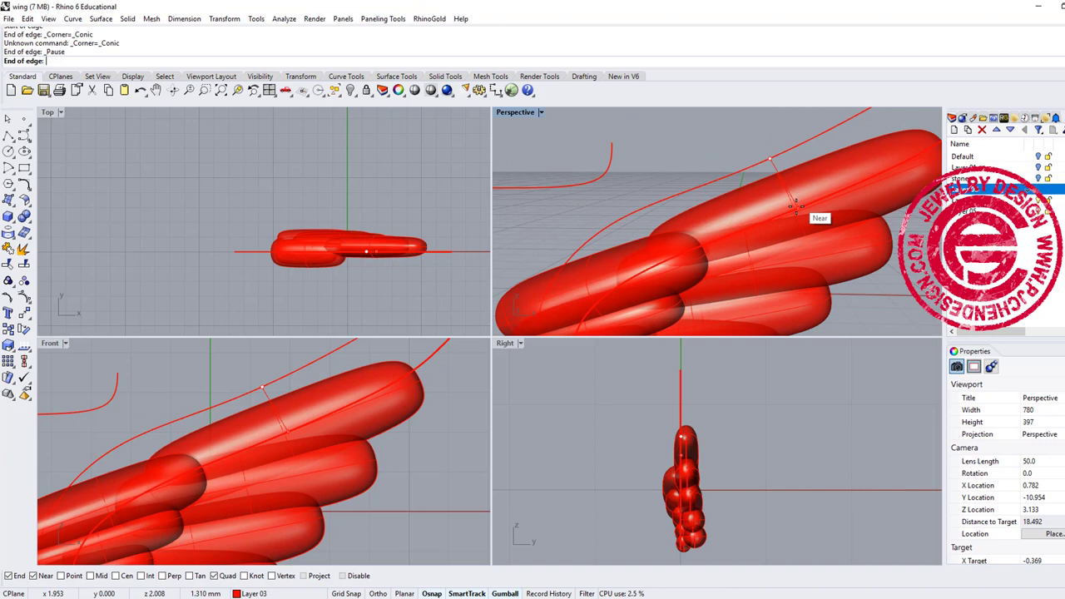
{"action": "left_click", "coordinate": [795, 204]}
Finish the conic-corner rectangle in the Right view with a width of about 1.6 mm and a corner rho of about 0.66
{"action": "scroll", "coordinate": [795, 204], "scroll_direction": "up", "scroll_amount": 3}
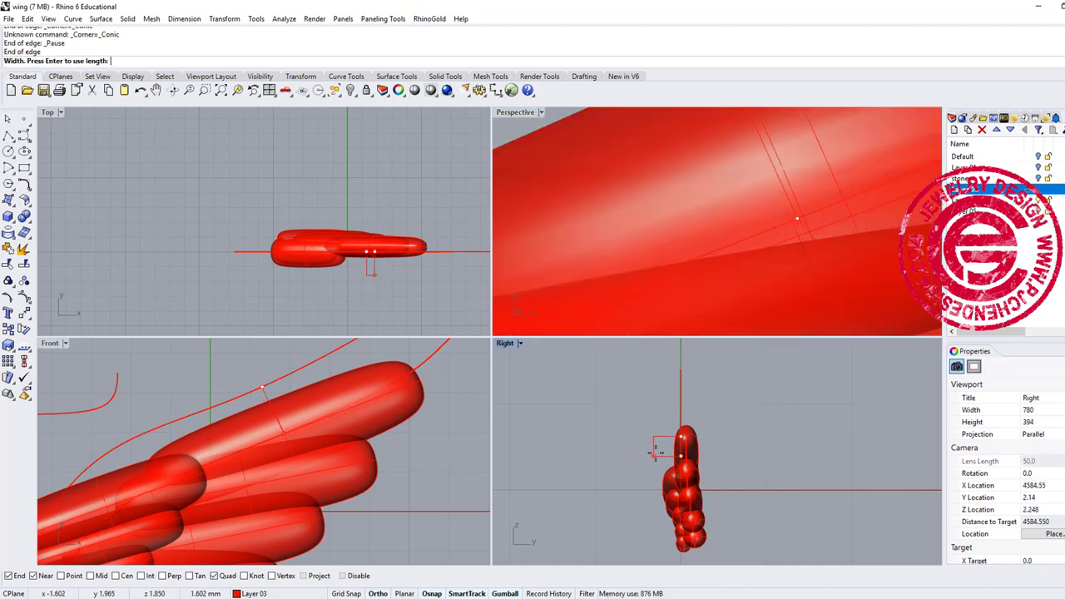
{"action": "key", "text": "Return"}
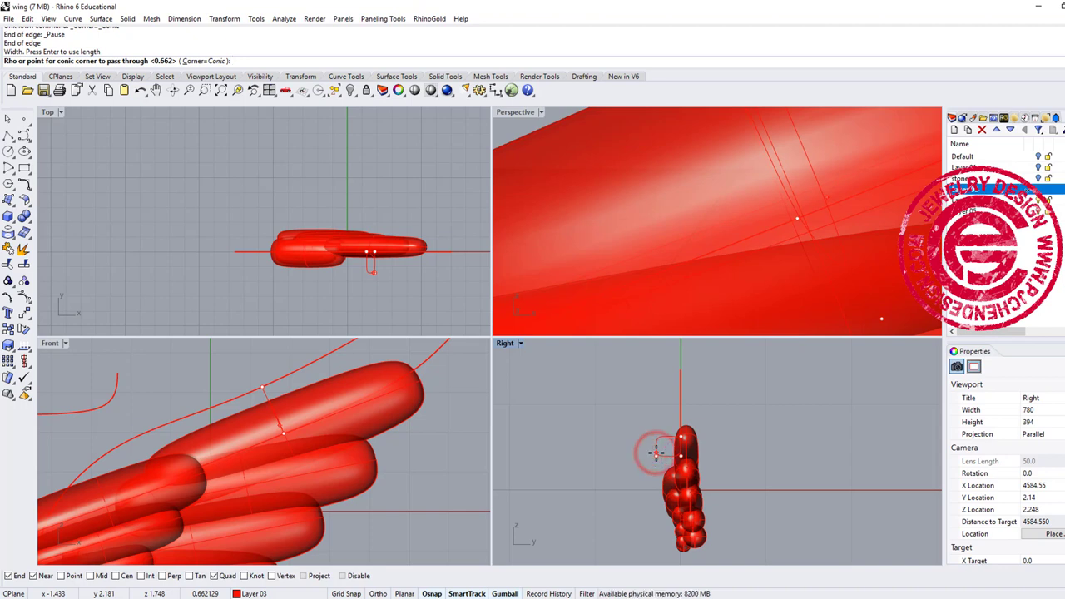
{"action": "left_click", "coordinate": [657, 452]}
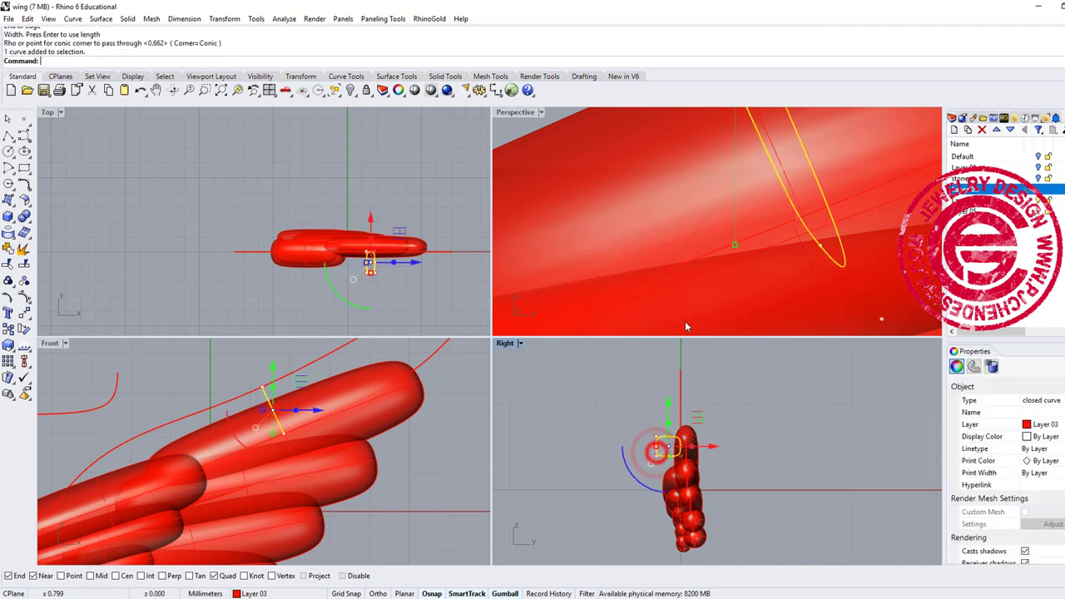
Widen the conic-corner profile in depth in the Right view and shift it to centre it over the long feather row
{"action": "scroll", "coordinate": [702, 470], "scroll_direction": "up", "scroll_amount": 2}
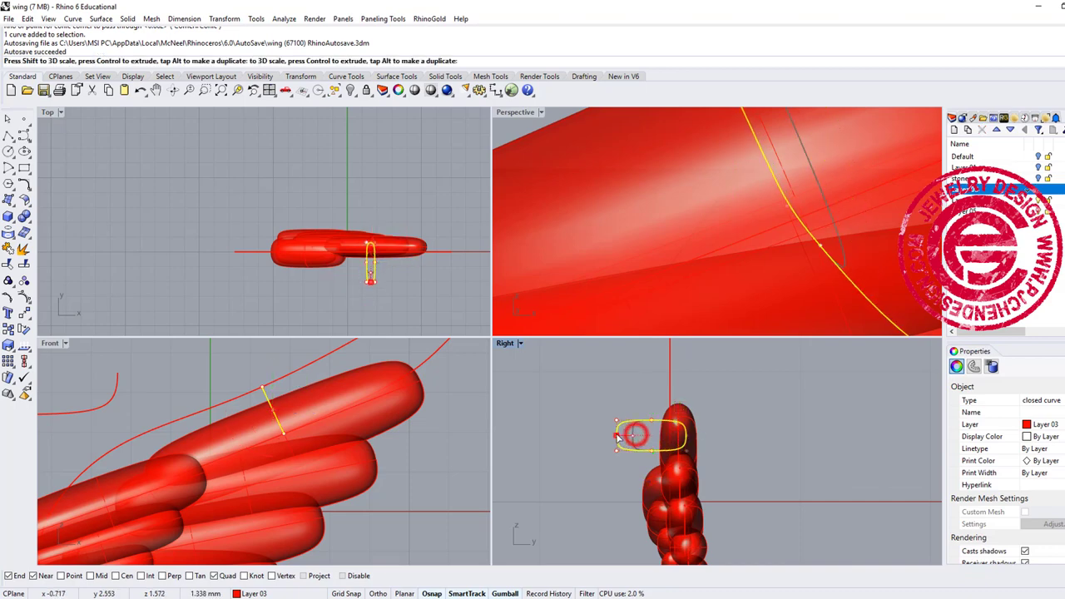
{"action": "left_click_drag", "start_coordinate": [637, 433], "coordinate": [714, 442]}
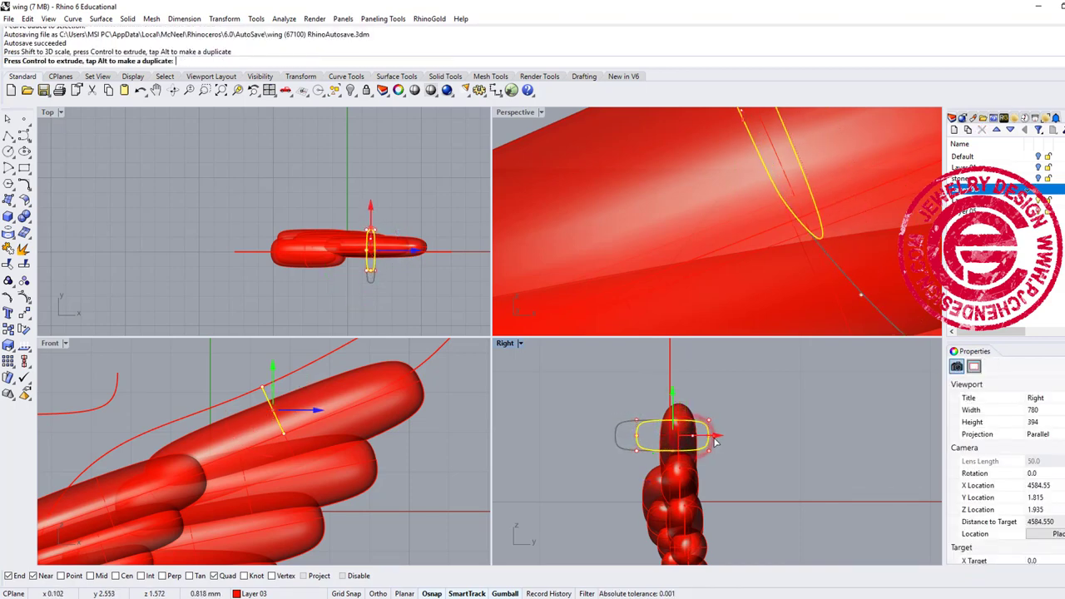
{"action": "left_click", "coordinate": [766, 458]}
{"action": "scroll", "coordinate": [792, 190], "scroll_direction": "down", "scroll_amount": 5}
{"action": "right_click_drag", "start_coordinate": [792, 190], "coordinate": [790, 239]}
Make Layer 04 the current layer and show the Perspective view maximized with the whole wing in sight
{"action": "left_click", "coordinate": [1023, 201]}
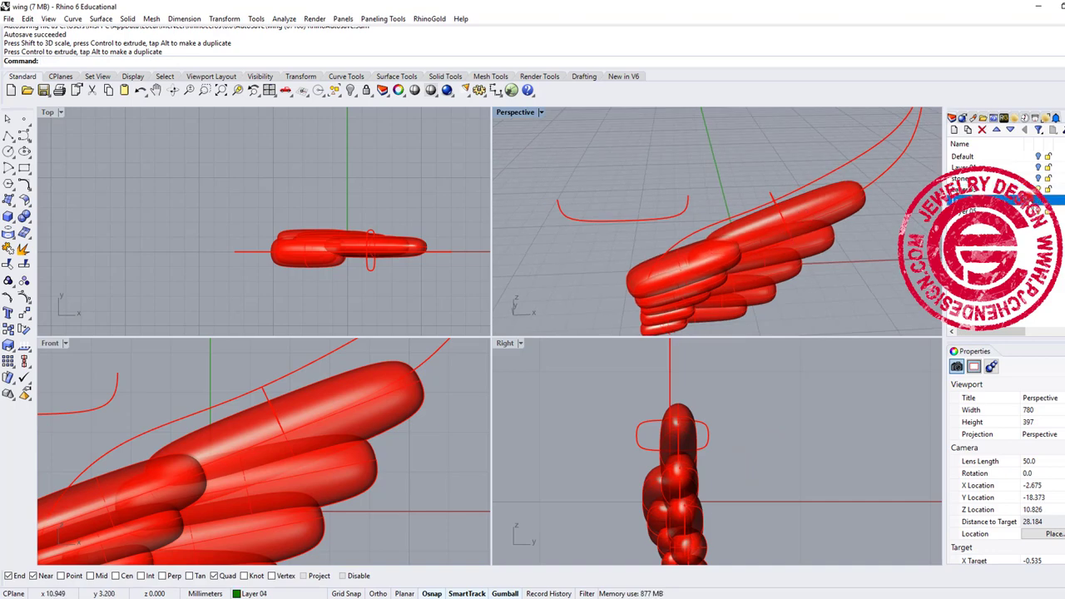
{"action": "double_click", "coordinate": [516, 113]}
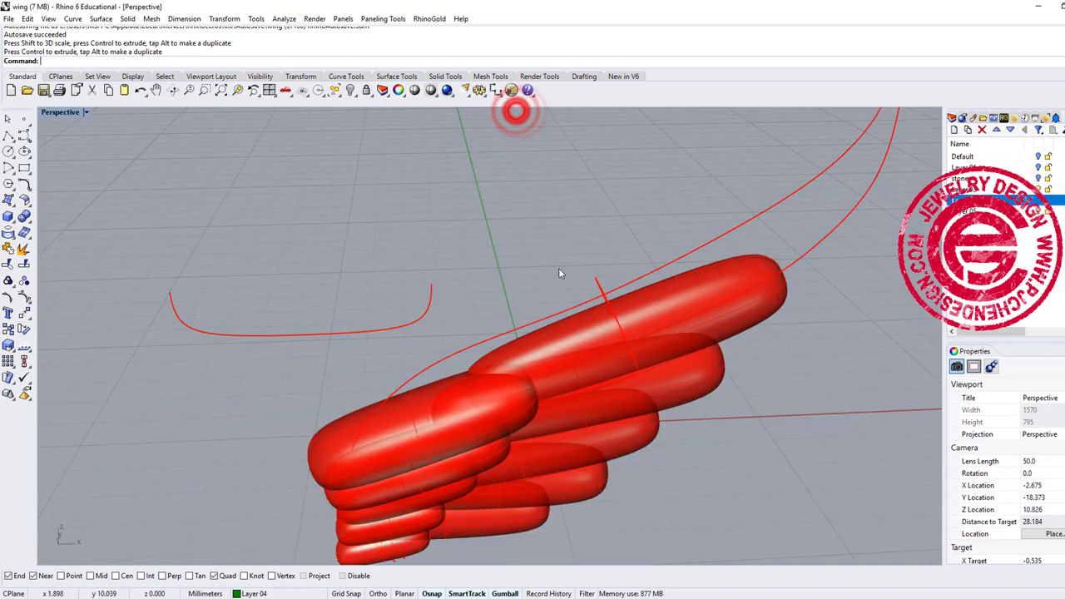
{"action": "scroll", "coordinate": [559, 268], "scroll_direction": "down", "scroll_amount": 6}
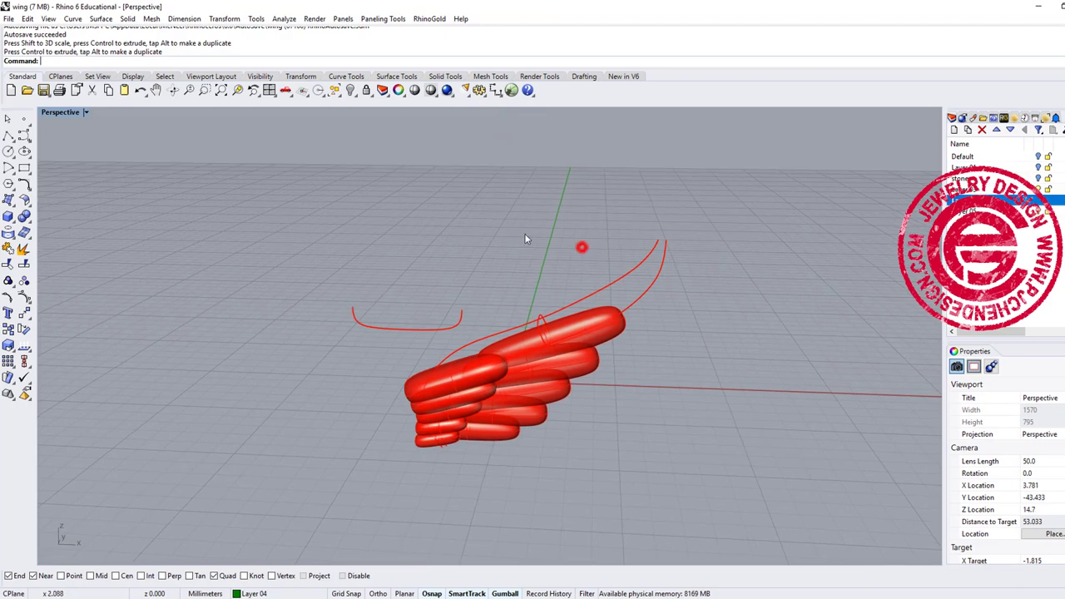
{"action": "left_click", "coordinate": [581, 247]}
Create a Sweep 2 Rails surface from the conic-corner profile to the upper wing tip along the two band curves
{"action": "left_click", "coordinate": [104, 19]}
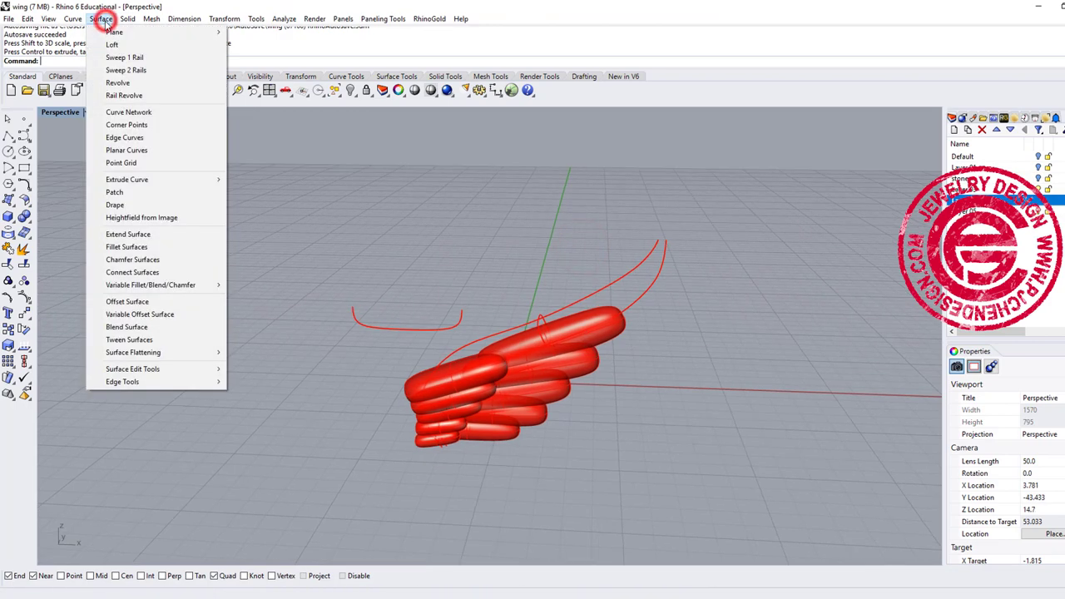
{"action": "left_click", "coordinate": [120, 71]}
{"action": "scroll", "coordinate": [578, 305], "scroll_direction": "up", "scroll_amount": 3}
{"action": "left_click", "coordinate": [579, 305]}
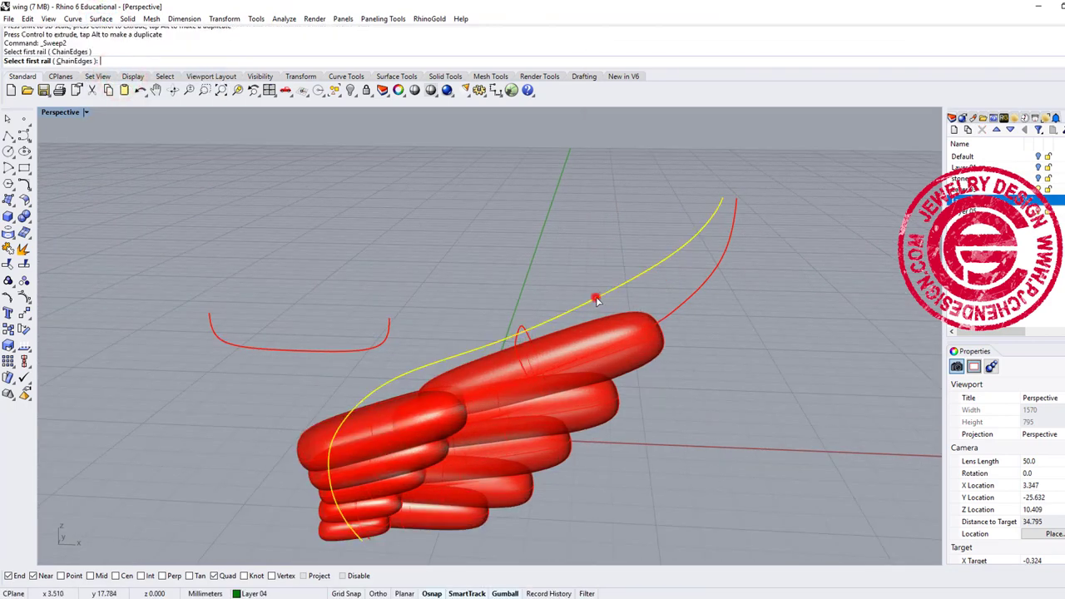
{"action": "left_click", "coordinate": [696, 293]}
{"action": "left_click", "coordinate": [516, 346]}
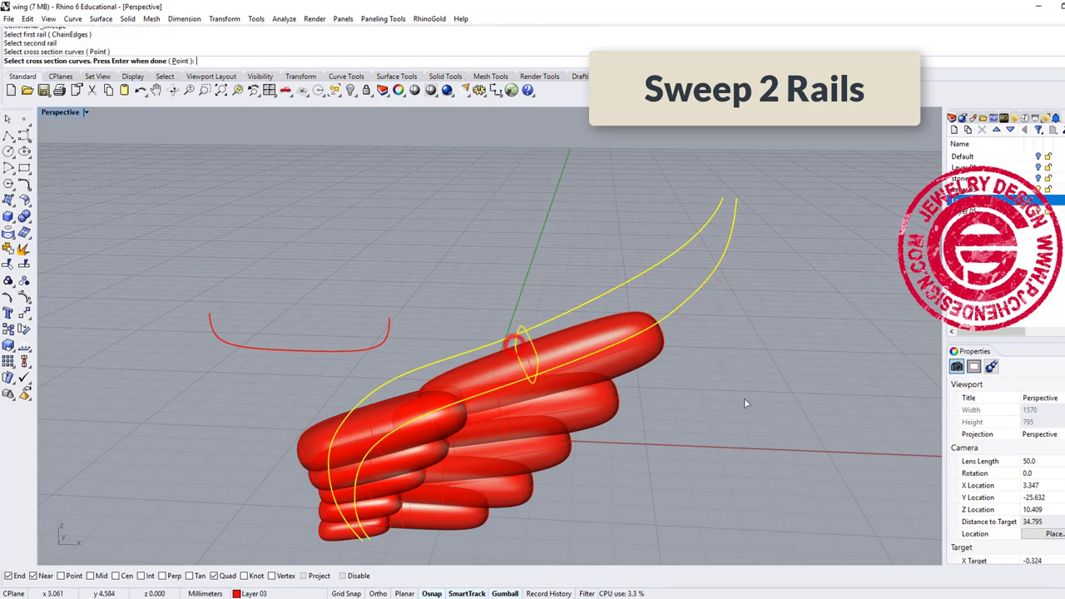
{"action": "key", "text": "Return"}
{"action": "key", "text": "Return"}
{"action": "key", "text": "Return"}
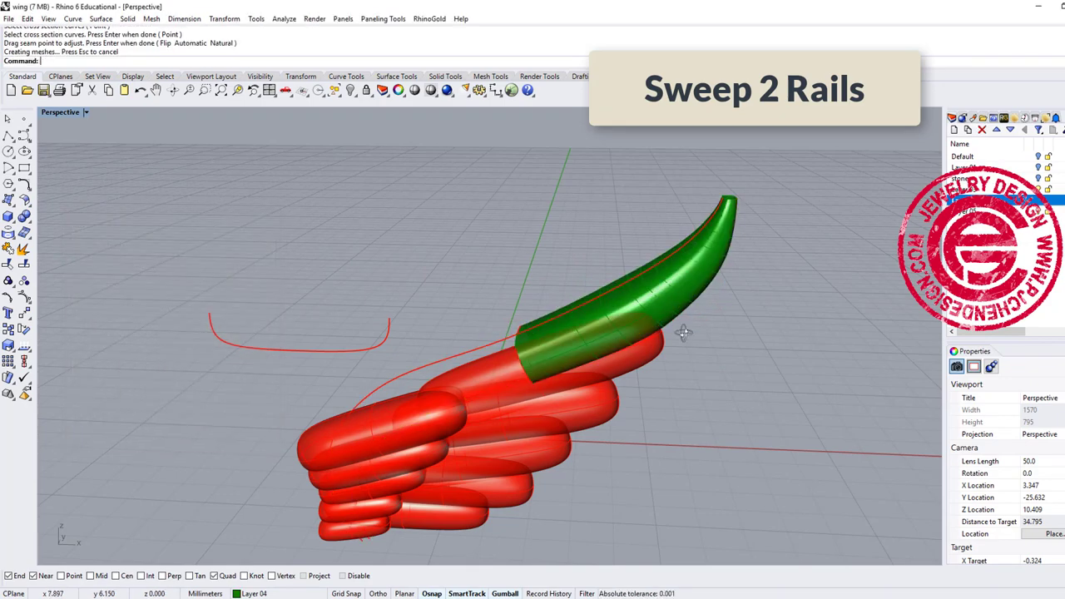
Sweep the remaining lower half of the band along the same two rails, using the cross section at the first sweep's open end
{"action": "right_click_drag", "start_coordinate": [756, 401], "coordinate": [511, 323]}
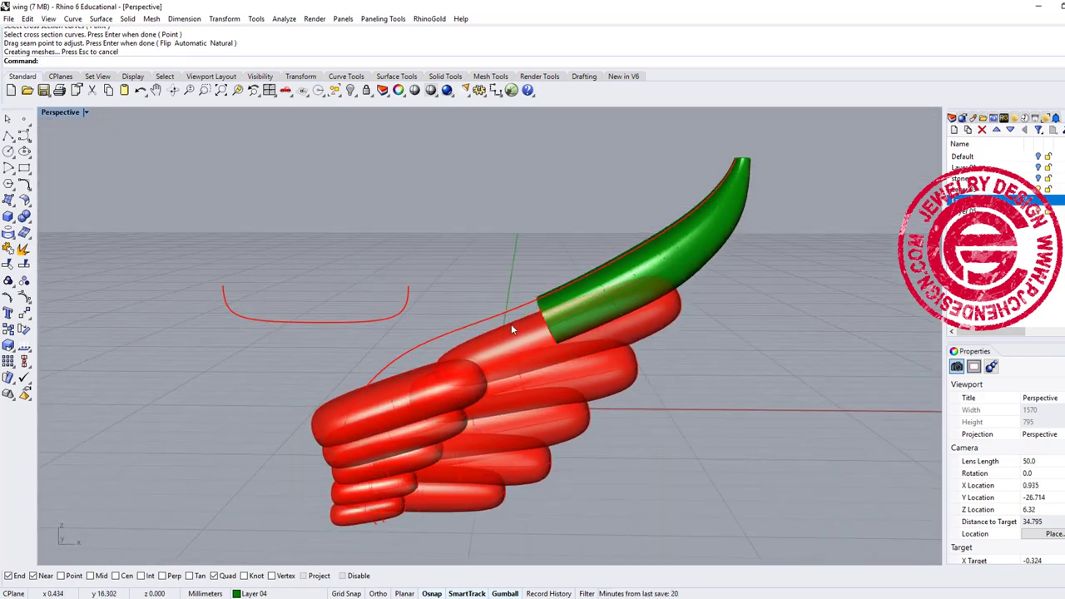
{"action": "key", "text": "Return"}
{"action": "left_click", "coordinate": [506, 318]}
{"action": "left_click", "coordinate": [525, 354]}
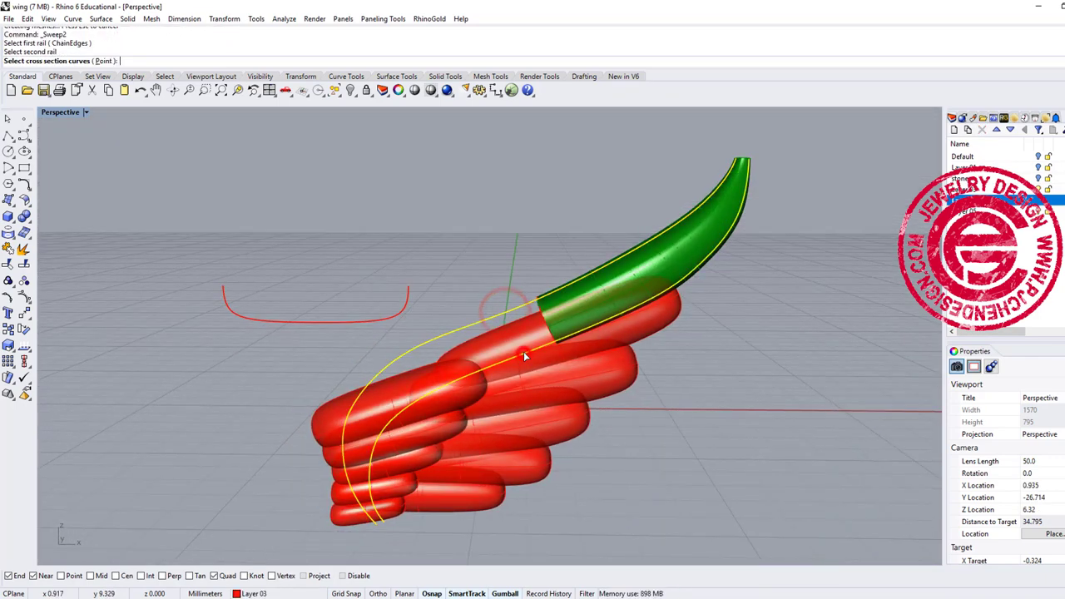
{"action": "left_click", "coordinate": [563, 353]}
{"action": "left_click", "coordinate": [583, 354]}
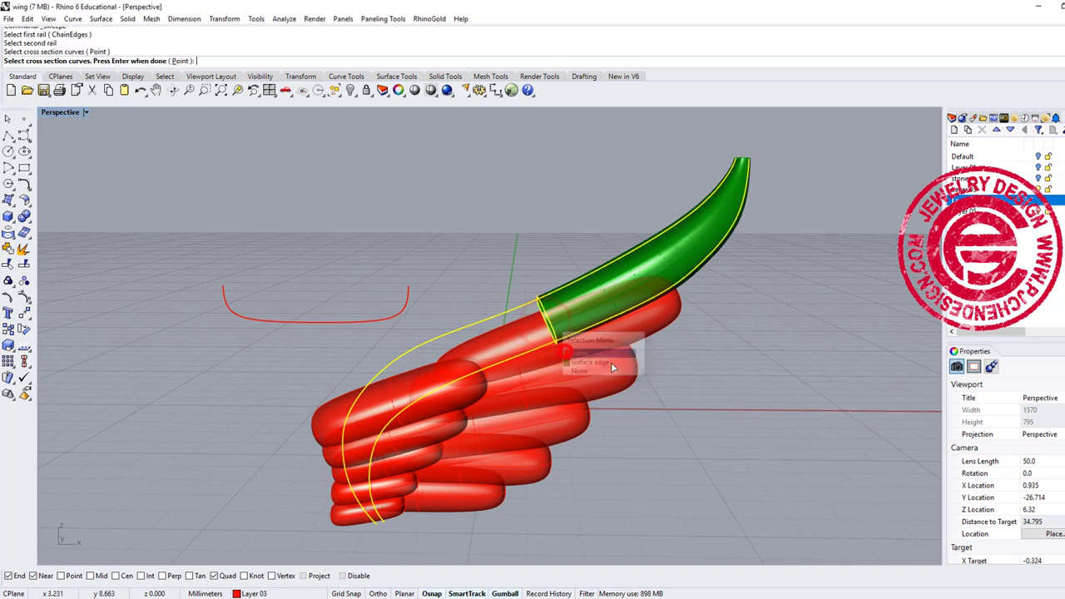
{"action": "key", "text": "Return"}
{"action": "key", "text": "Return"}
{"action": "key", "text": "Return"}
Examine the swept band's shape and its open tip from below, above and the side
{"action": "right_click_drag", "start_coordinate": [702, 377], "coordinate": [692, 467]}
{"action": "scroll", "coordinate": [640, 385], "scroll_direction": "down", "scroll_amount": 6}
{"action": "right_click_drag", "start_coordinate": [692, 466], "coordinate": [613, 454]}
{"action": "scroll", "coordinate": [509, 408], "scroll_direction": "up", "scroll_amount": 5}
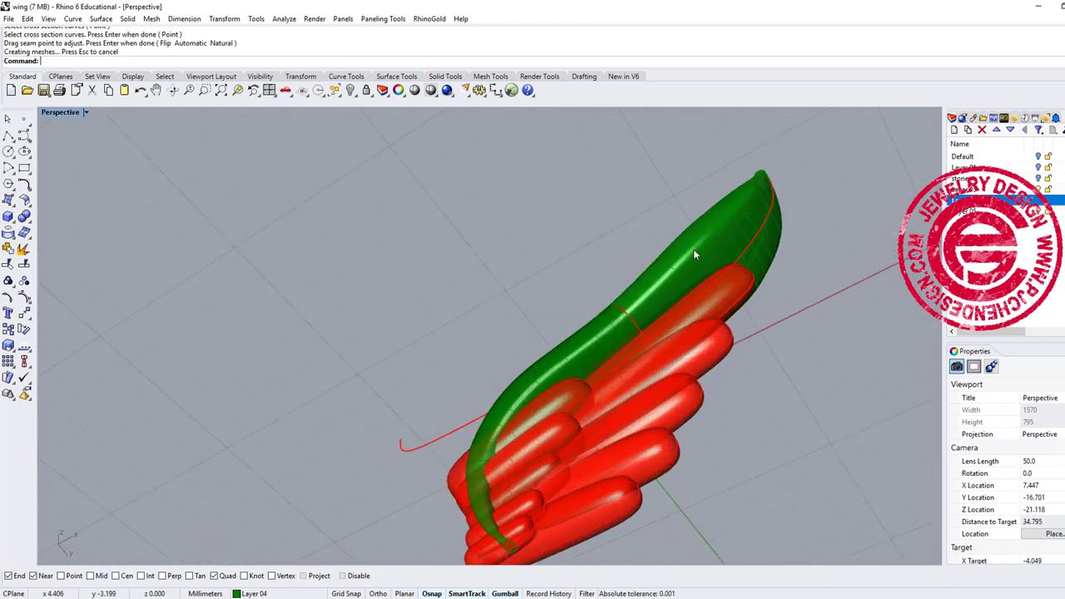
{"action": "scroll", "coordinate": [718, 251], "scroll_direction": "down", "scroll_amount": 4}
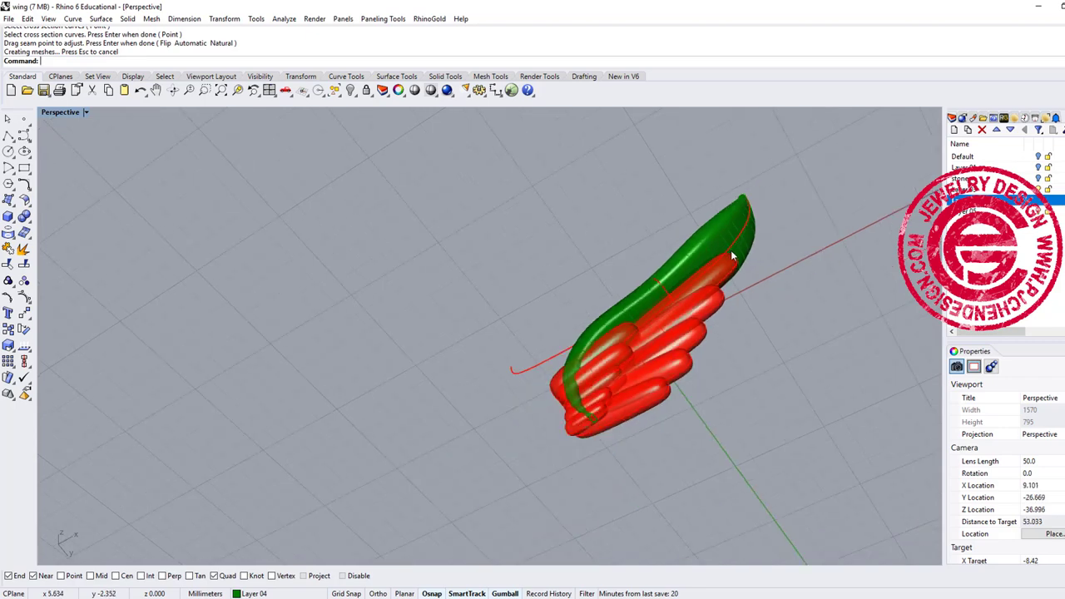
{"action": "right_click_drag", "start_coordinate": [733, 252], "coordinate": [738, 448]}
{"action": "scroll", "coordinate": [751, 452], "scroll_direction": "up", "scroll_amount": 5}
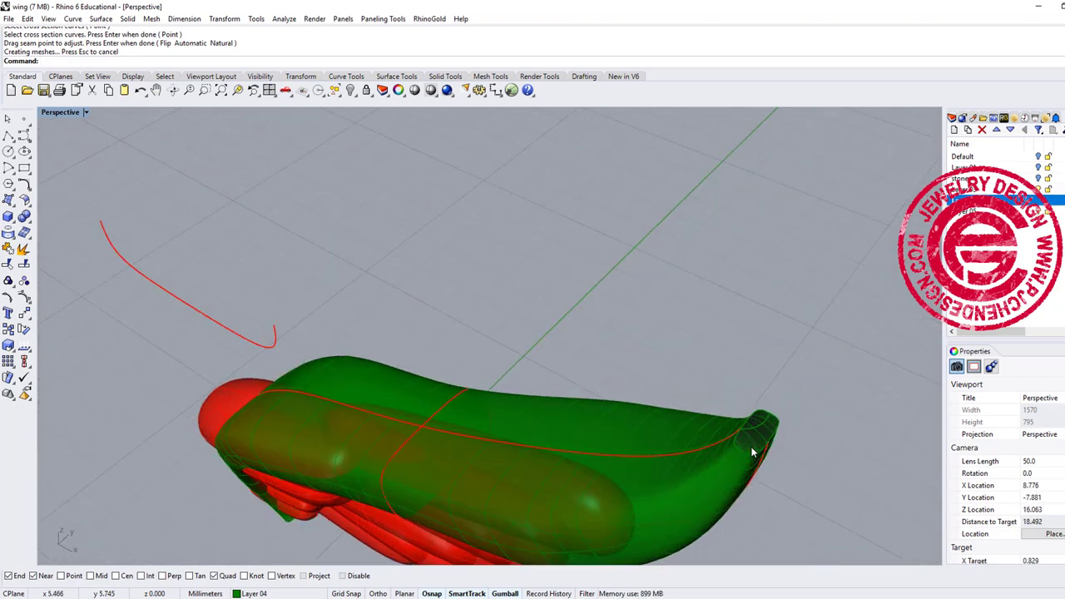
{"action": "right_click_drag", "start_coordinate": [793, 427], "coordinate": [799, 413]}
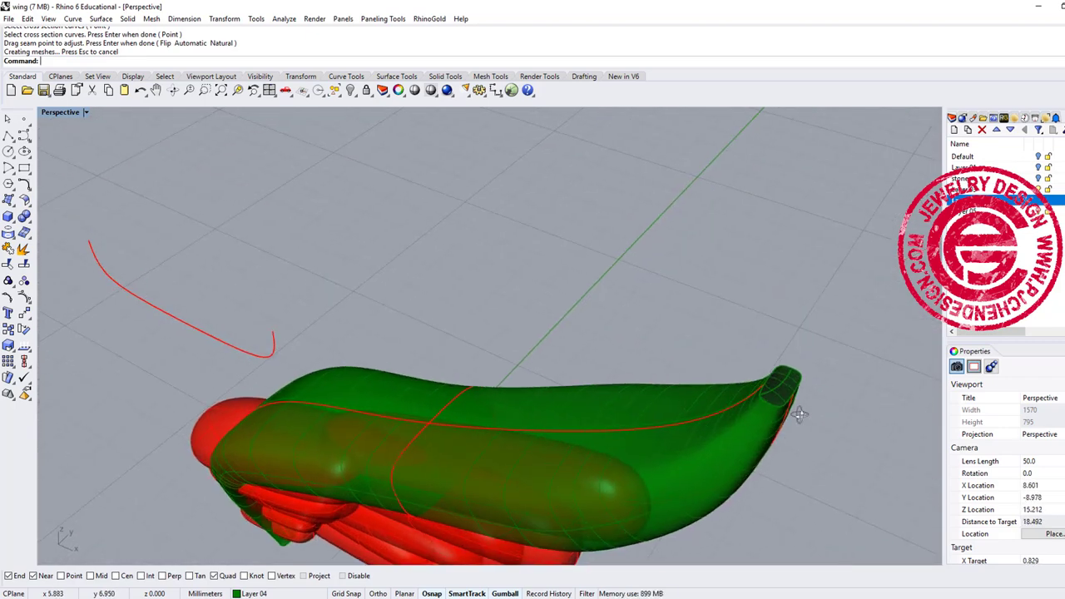
{"action": "right_click_drag", "start_coordinate": [776, 471], "coordinate": [778, 474]}
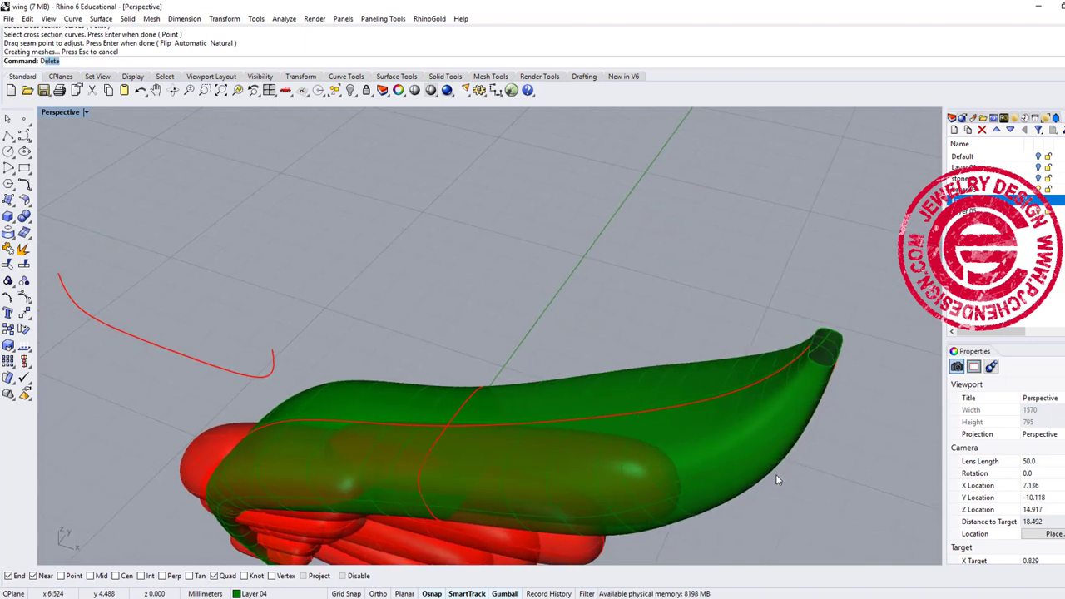
Duplicate the edges at both open ends of the swept band with DupEdge
{"action": "key", "text": "Return"}
{"action": "left_click_drag", "start_coordinate": [765, 291], "coordinate": [899, 390]}
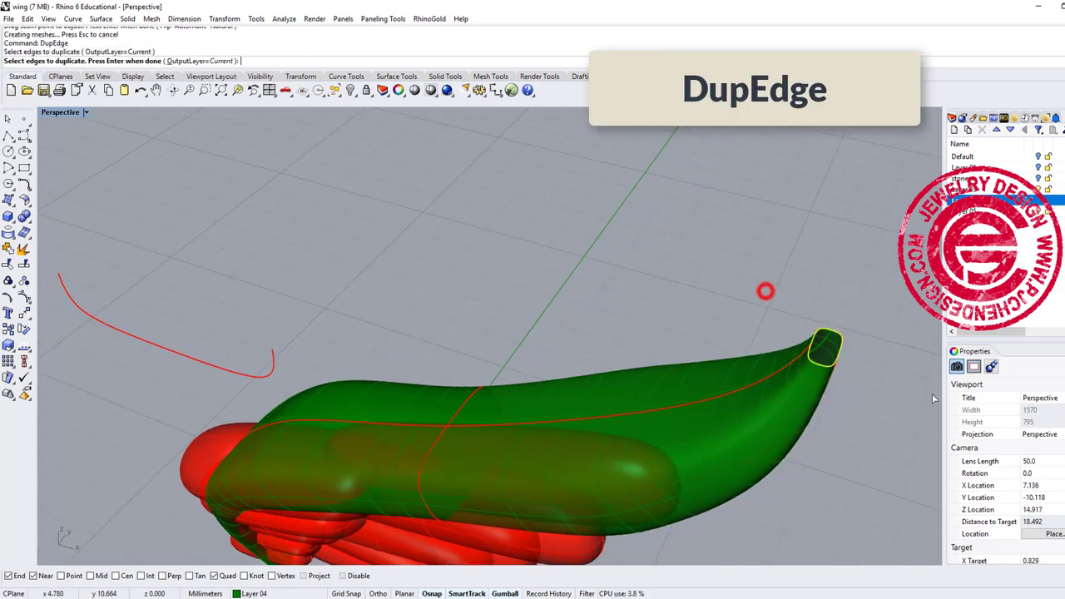
{"action": "scroll", "coordinate": [345, 416], "scroll_direction": "down", "scroll_amount": 2}
{"action": "right_click_drag", "start_coordinate": [345, 420], "coordinate": [366, 358]}
{"action": "scroll", "coordinate": [346, 468], "scroll_direction": "up", "scroll_amount": 5}
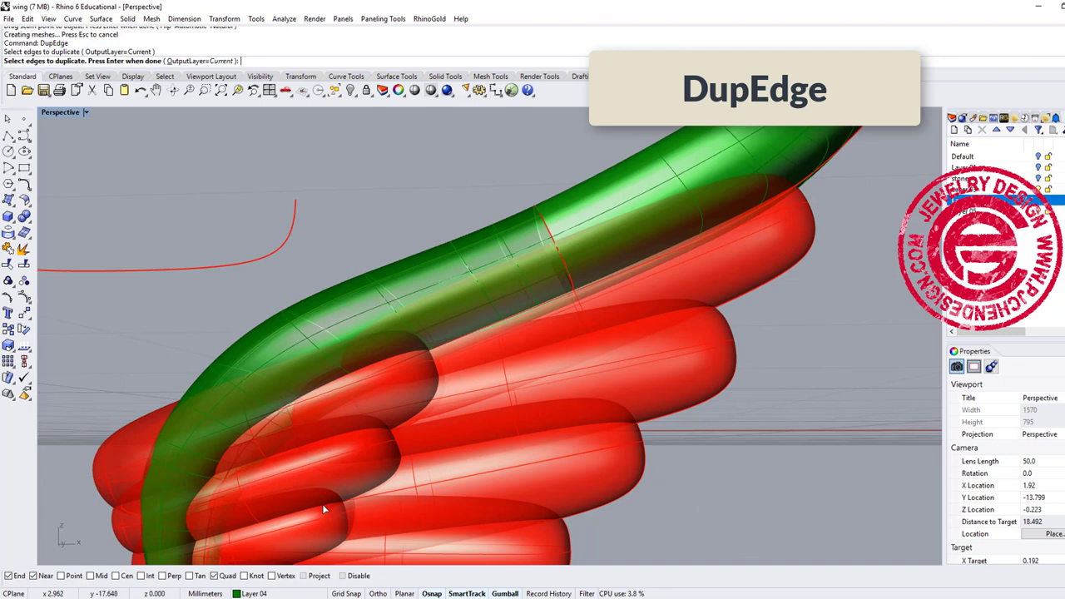
{"action": "right_click_drag", "start_coordinate": [325, 509], "coordinate": [316, 399]}
{"action": "scroll", "coordinate": [256, 498], "scroll_direction": "up", "scroll_amount": 3}
{"action": "left_click", "coordinate": [203, 466]}
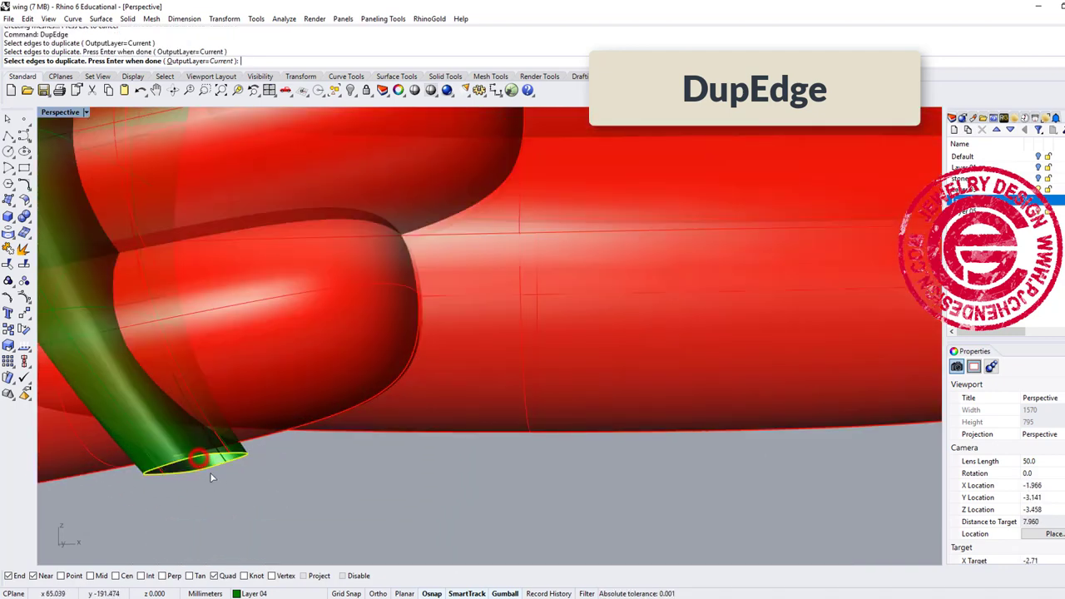
{"action": "key", "text": "Return"}
{"action": "key", "text": "Return"}
{"action": "scroll", "coordinate": [400, 350], "scroll_direction": "down", "scroll_amount": 5}
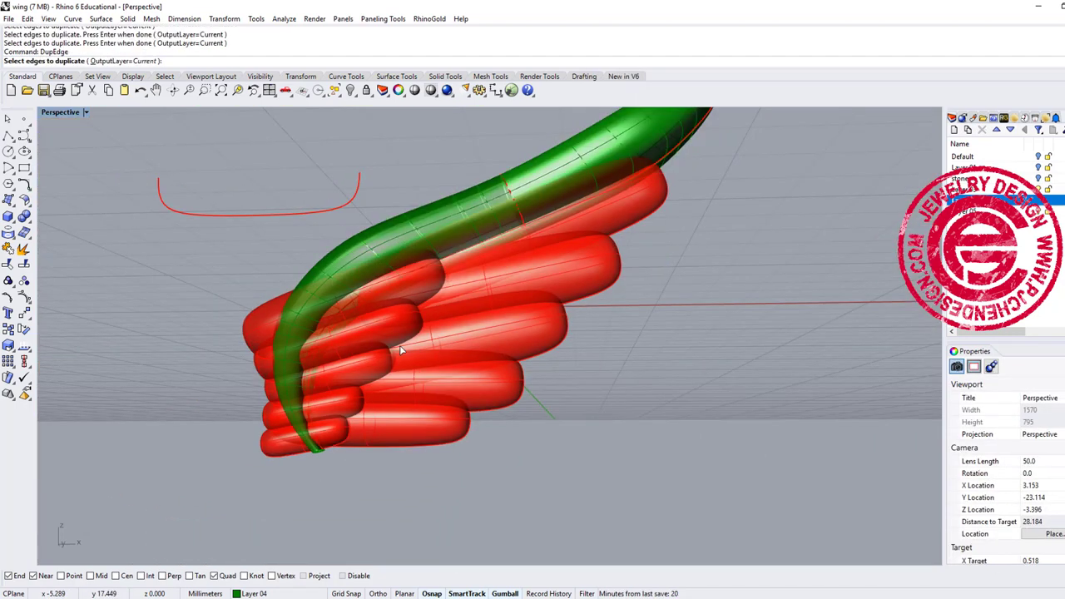
{"action": "left_click", "coordinate": [463, 217]}
{"action": "key", "text": "Escape"}
Delete both swept band surfaces, keeping the rail curves, the profile and the duplicated end edges
{"action": "left_click", "coordinate": [457, 201]}
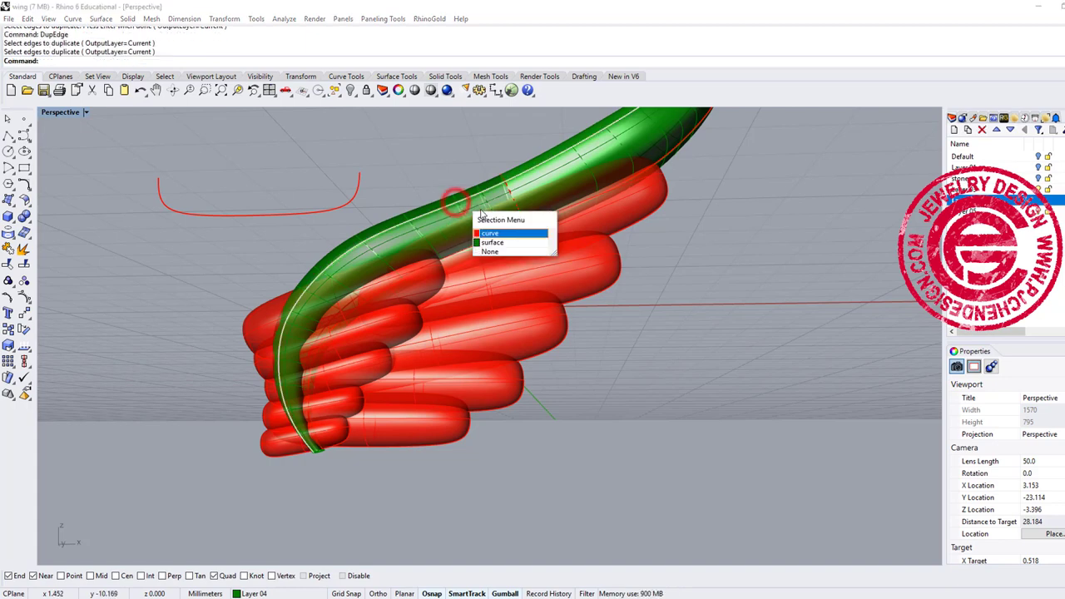
{"action": "left_click", "coordinate": [480, 207]}
{"action": "left_click", "coordinate": [468, 203]}
{"action": "key", "text": "Delete"}
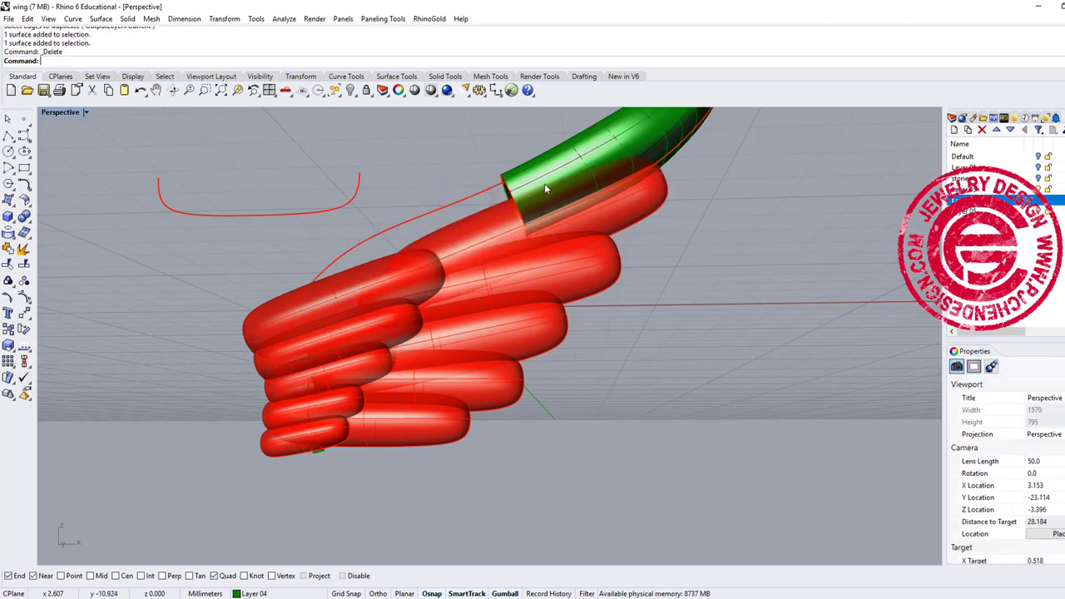
{"action": "left_click", "coordinate": [557, 180]}
{"action": "key", "text": "Delete"}
{"action": "scroll", "coordinate": [656, 266], "scroll_direction": "down", "scroll_amount": 2}
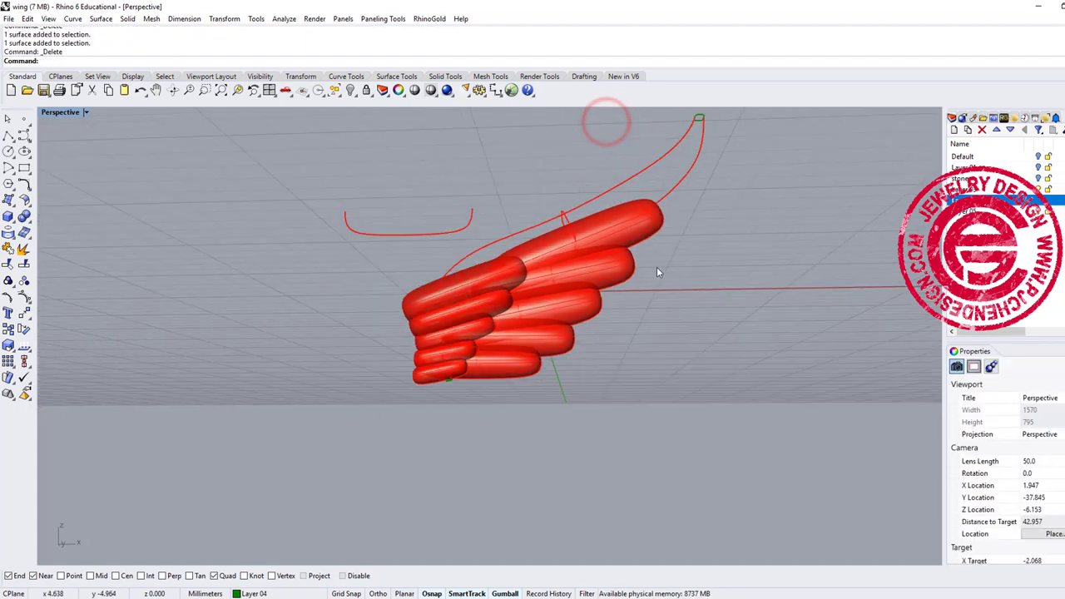
Select the two duplicated end curves and widen them together in depth in the Right view
{"action": "right_click_drag", "start_coordinate": [680, 216], "coordinate": [705, 156]}
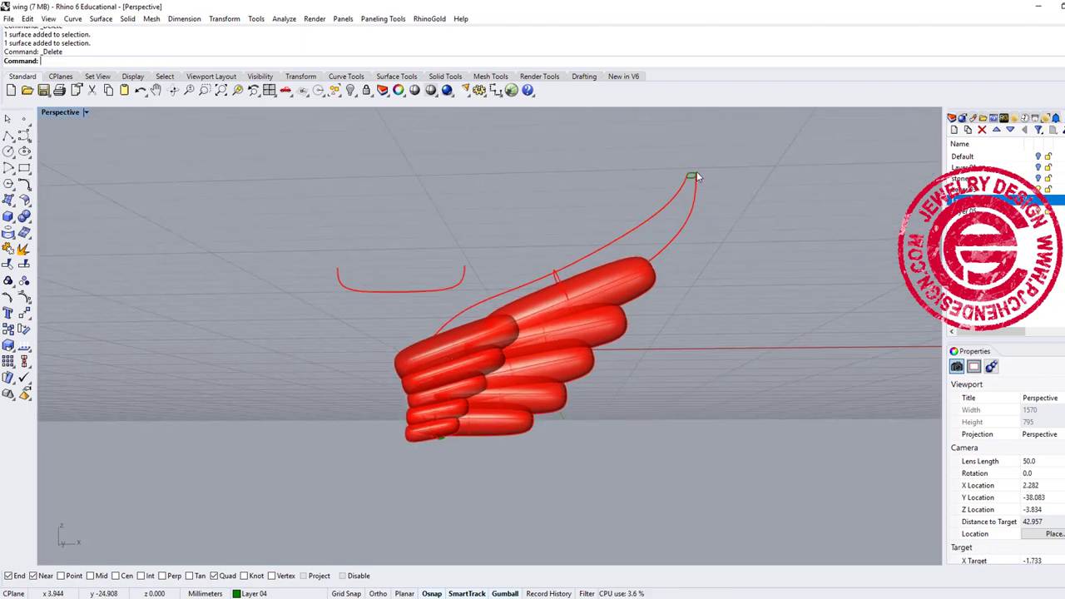
{"action": "left_click", "coordinate": [696, 177]}
{"action": "left_click", "coordinate": [733, 200]}
{"action": "scroll", "coordinate": [441, 454], "scroll_direction": "up", "scroll_amount": 3}
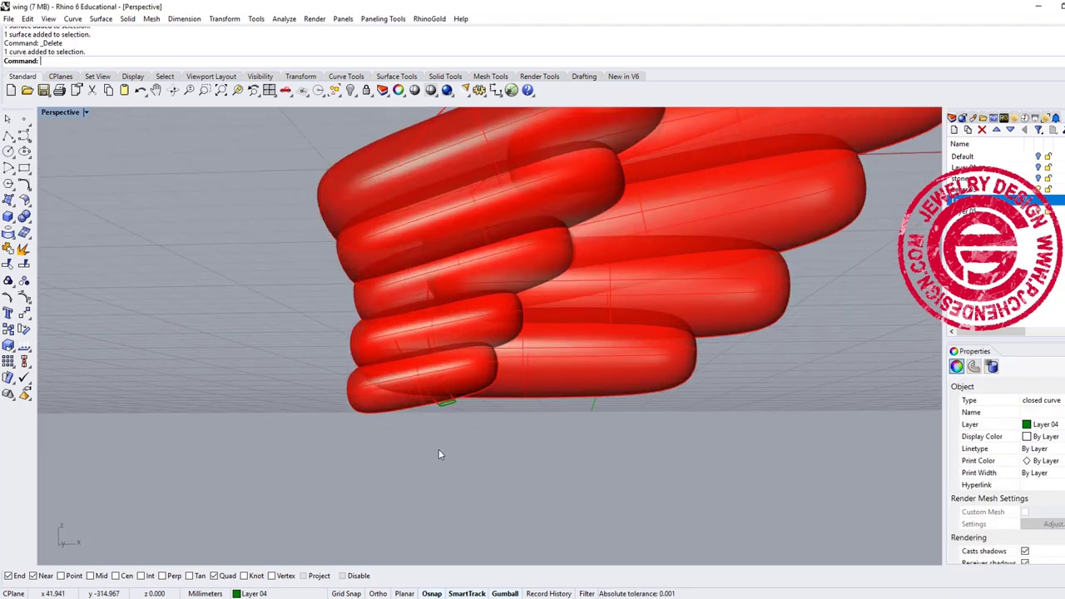
{"action": "scroll", "coordinate": [440, 454], "scroll_direction": "up", "scroll_amount": 2}
{"action": "left_click", "coordinate": [449, 391], "text": "shift"}
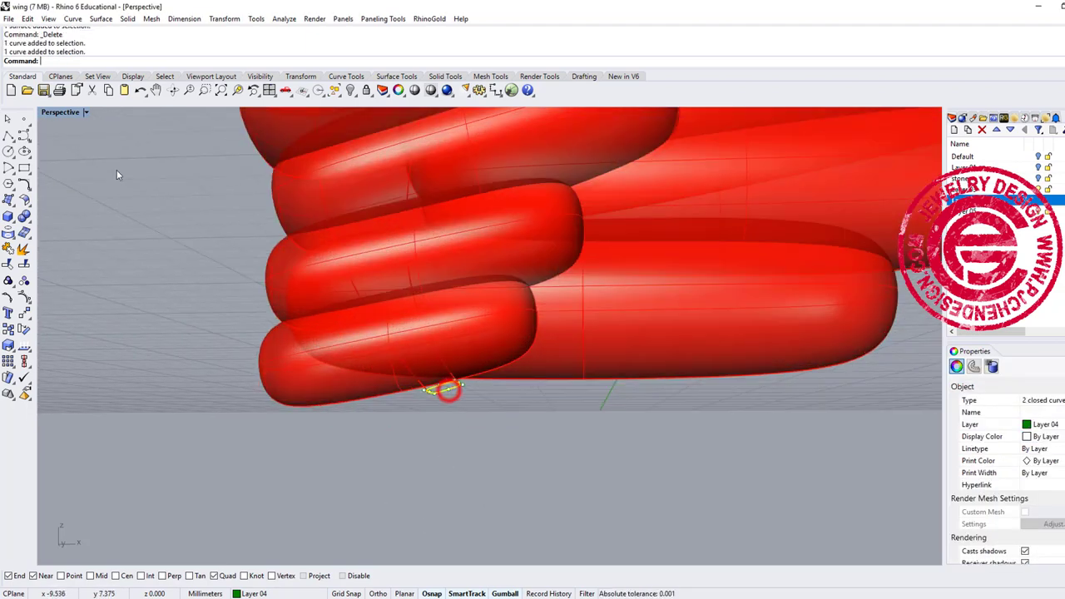
{"action": "double_click", "coordinate": [63, 112]}
{"action": "scroll", "coordinate": [718, 443], "scroll_direction": "down", "scroll_amount": 2}
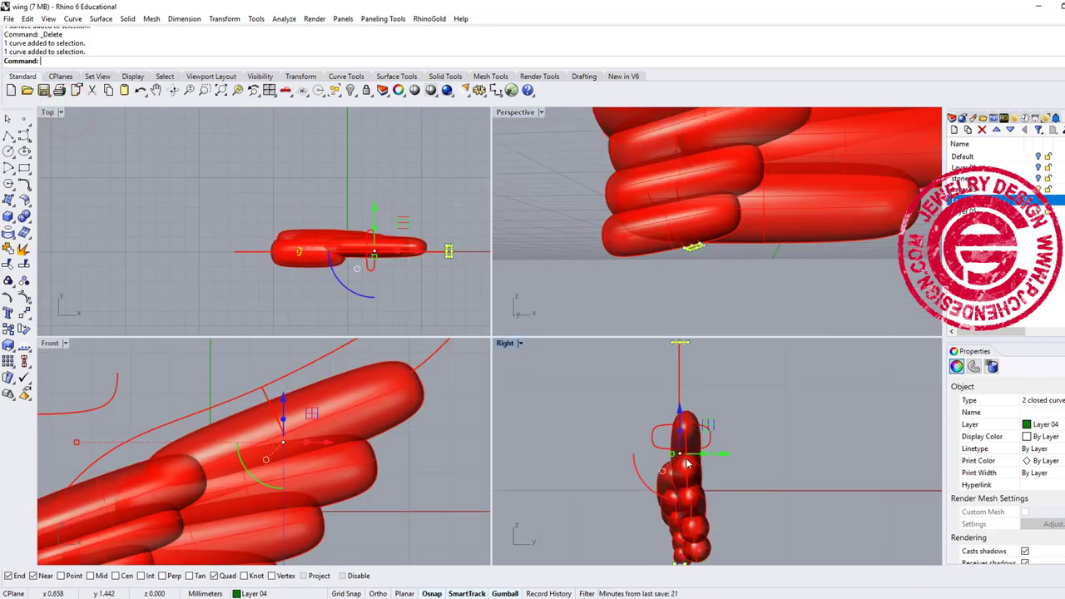
{"action": "left_click_drag", "start_coordinate": [671, 457], "coordinate": [662, 454]}
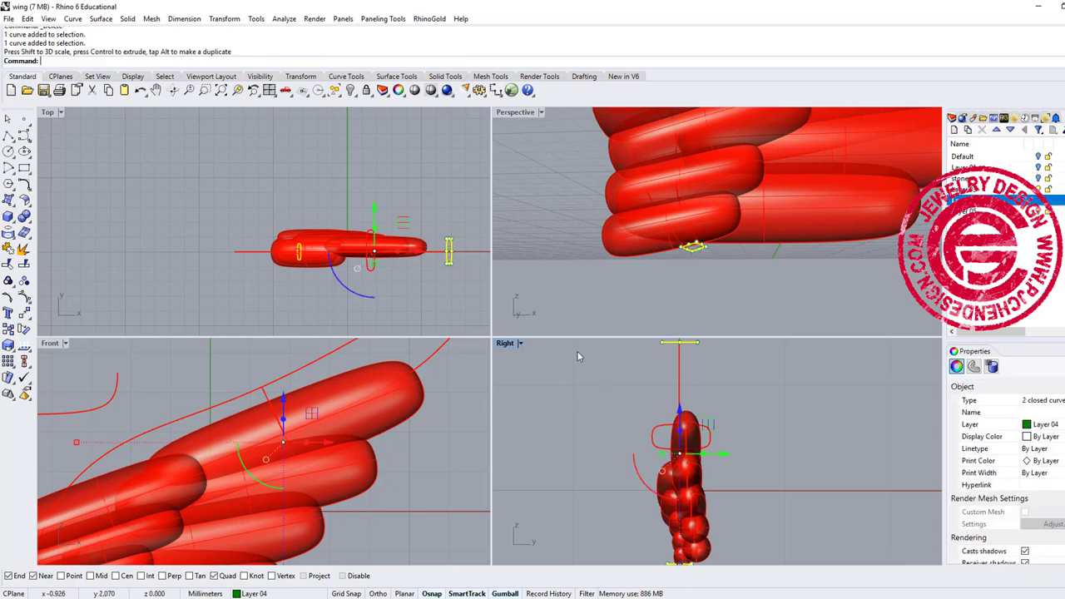
Start a new Sweep 2 Rails in the Perspective view along both band curves, with the two end curves and the middle profile as cross sections
{"action": "left_click", "coordinate": [560, 251]}
{"action": "scroll", "coordinate": [602, 210], "scroll_direction": "down", "scroll_amount": 6}
{"action": "double_click", "coordinate": [517, 115]}
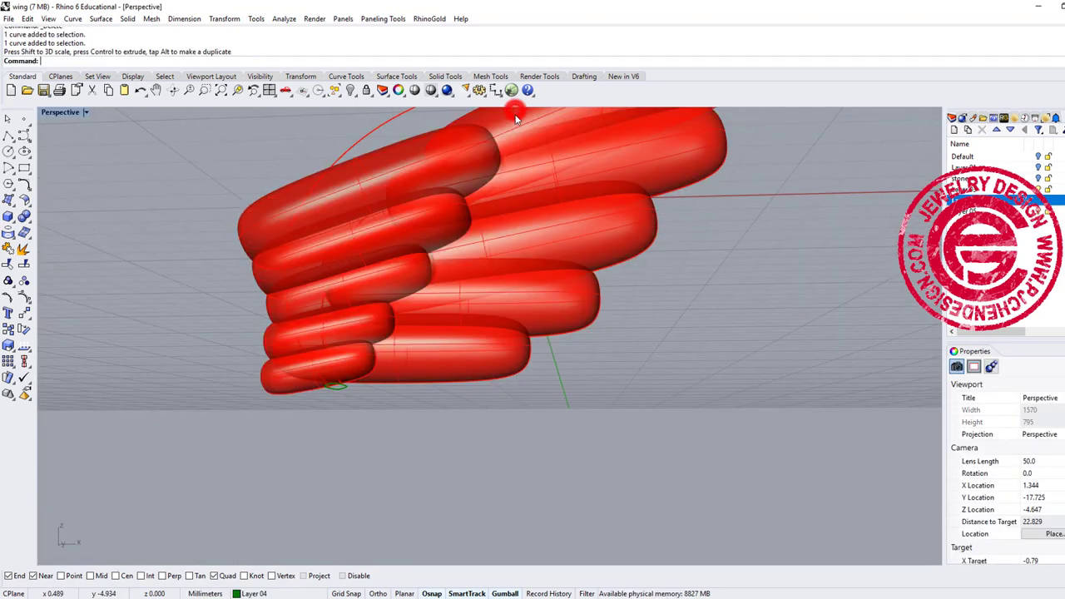
{"action": "scroll", "coordinate": [498, 231], "scroll_direction": "down", "scroll_amount": 3}
{"action": "right_click_drag", "start_coordinate": [559, 253], "coordinate": [563, 439]}
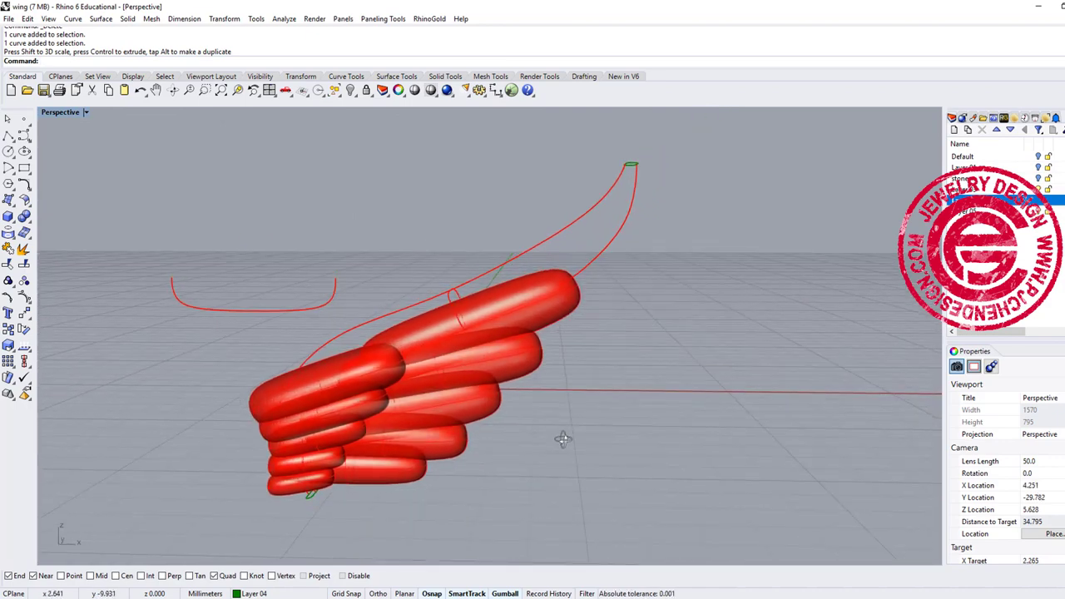
{"action": "left_click", "coordinate": [101, 19]}
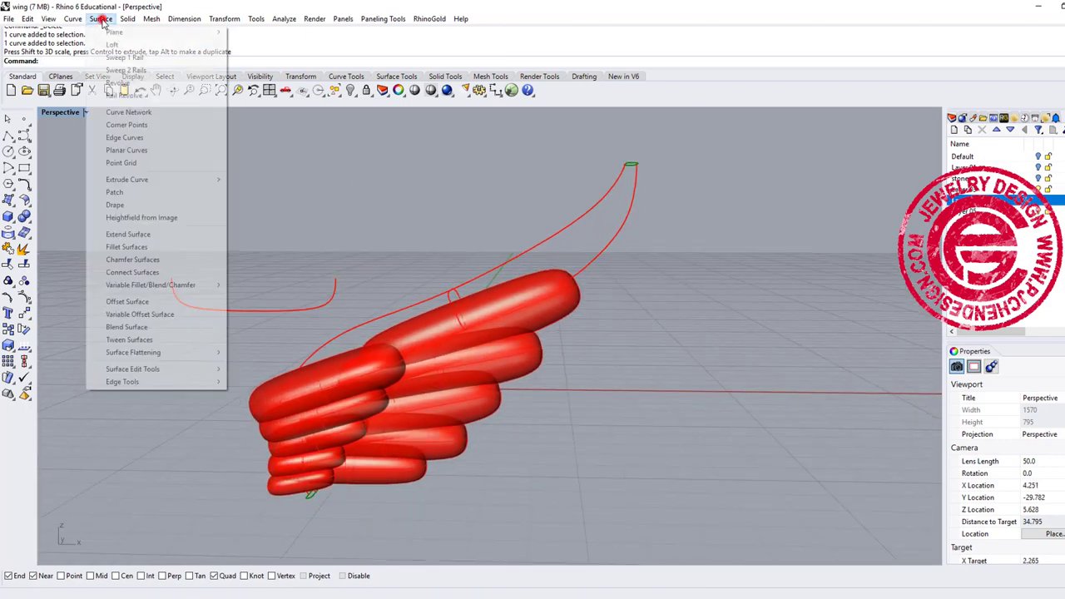
{"action": "left_click", "coordinate": [142, 68]}
{"action": "left_click", "coordinate": [635, 203]}
{"action": "left_click", "coordinate": [613, 180]}
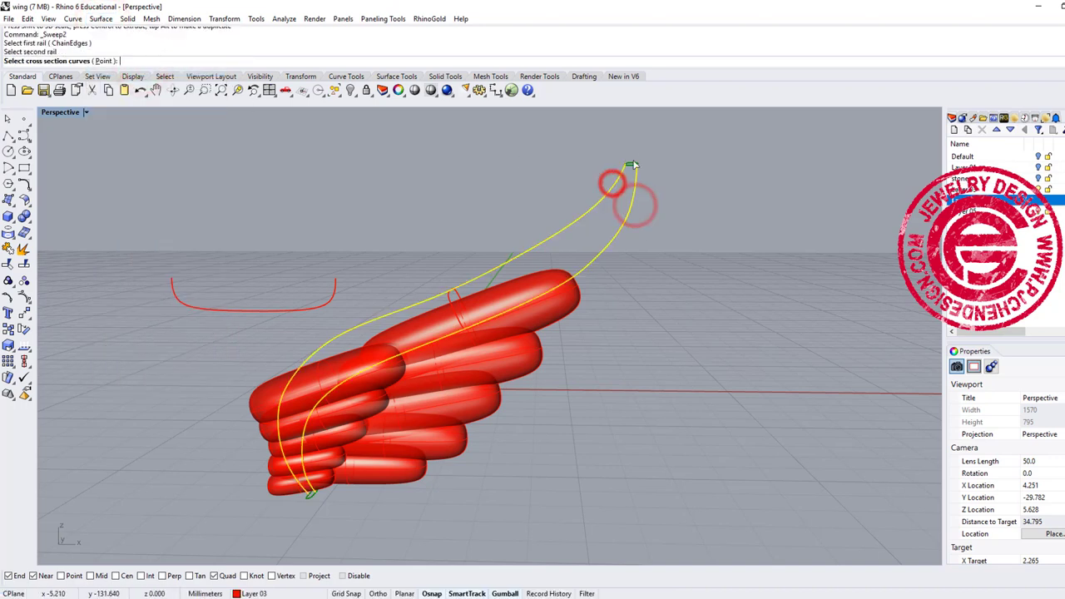
{"action": "left_click", "coordinate": [633, 162]}
{"action": "left_click", "coordinate": [449, 296]}
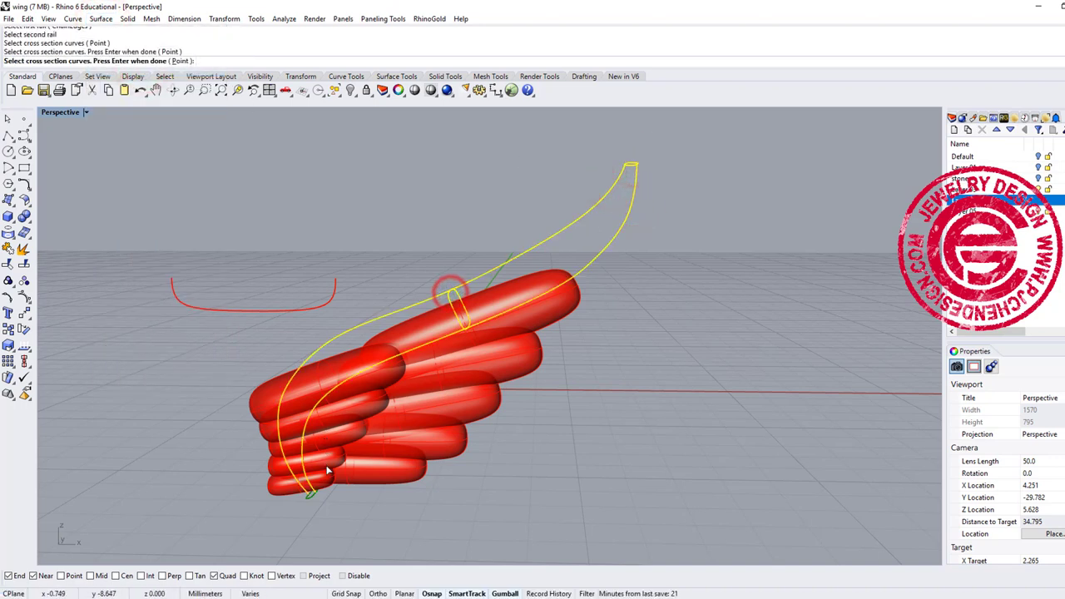
{"action": "right_click", "coordinate": [577, 466]}
Accept the aligned seam points and complete the Sweep 2 Rails with Maintain height and history recording enabled, leaving the cross sections unchanged
{"action": "right_click_drag", "start_coordinate": [578, 458], "coordinate": [503, 312]}
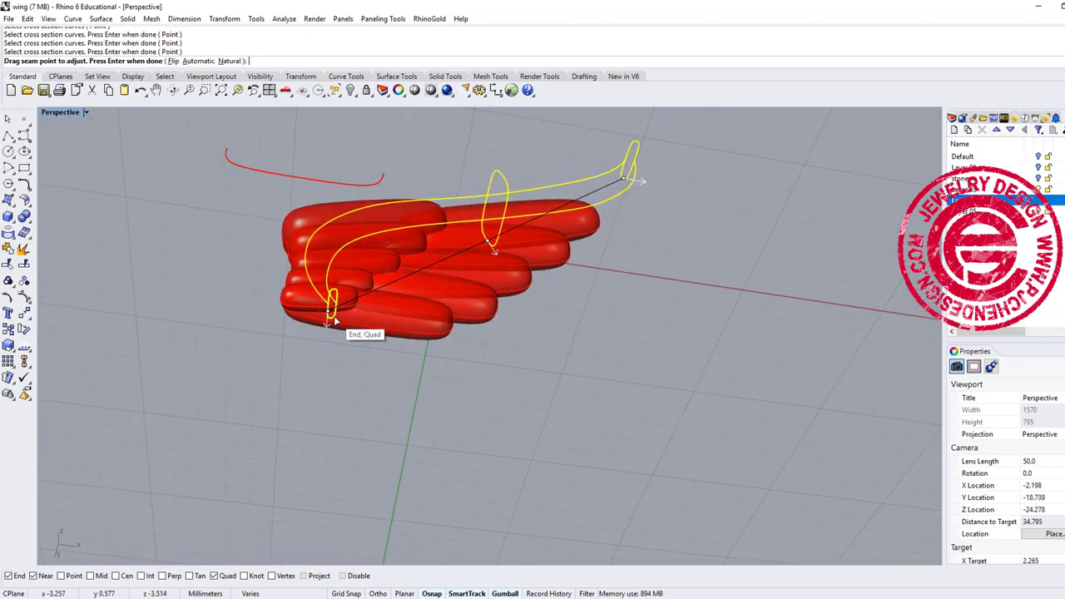
{"action": "scroll", "coordinate": [333, 321], "scroll_direction": "up", "scroll_amount": 5}
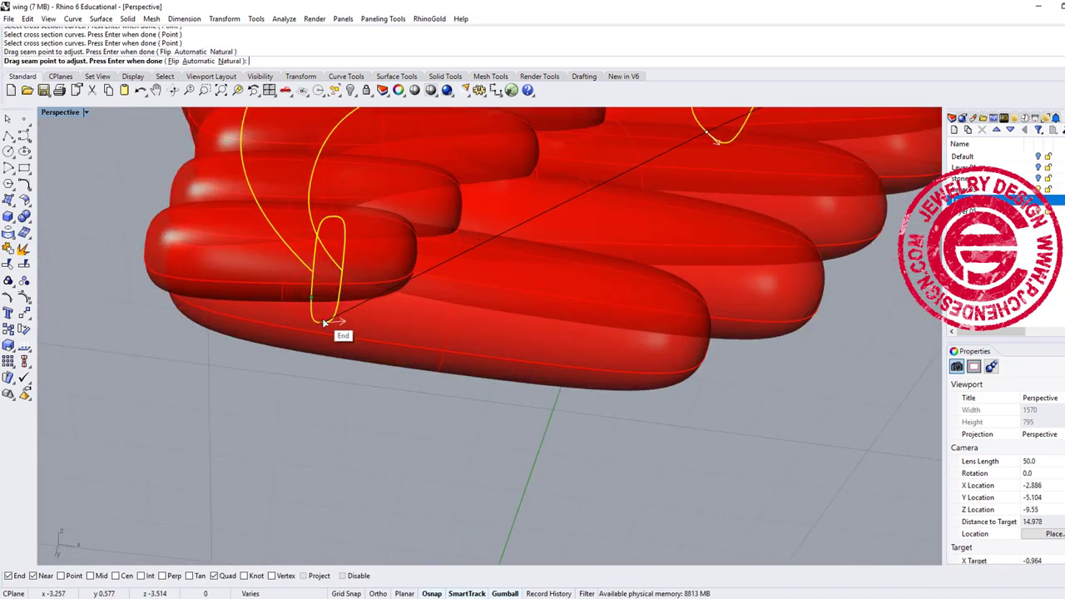
{"action": "right_click_drag", "start_coordinate": [324, 323], "coordinate": [396, 400]}
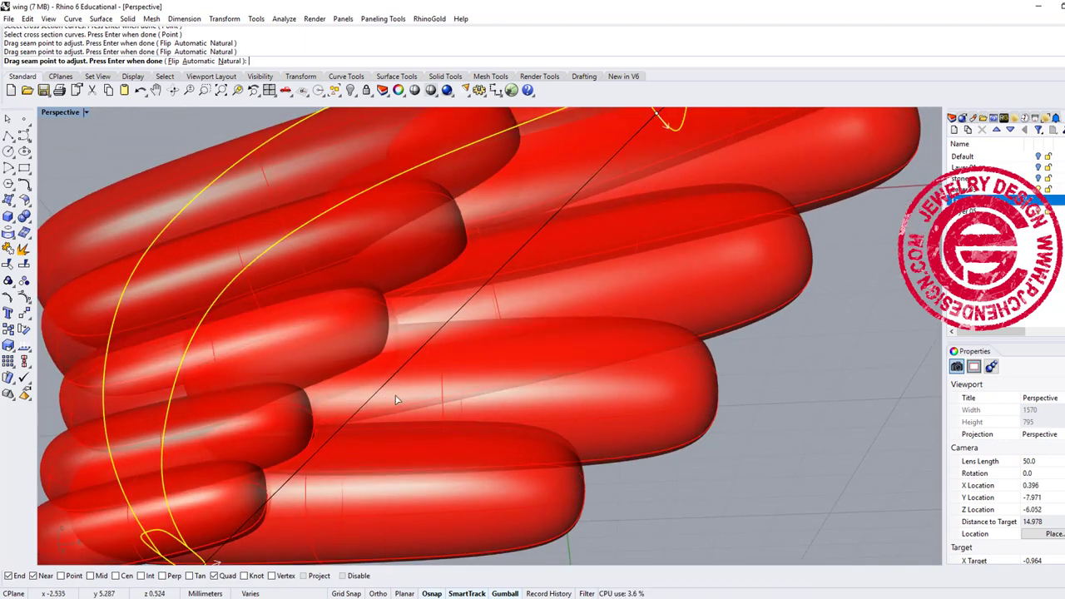
{"action": "scroll", "coordinate": [396, 400], "scroll_direction": "down", "scroll_amount": 4}
{"action": "key", "text": "Return"}
{"action": "right_click_drag", "start_coordinate": [683, 367], "coordinate": [761, 389], "text": "shift"}
{"action": "left_click", "coordinate": [87, 320]}
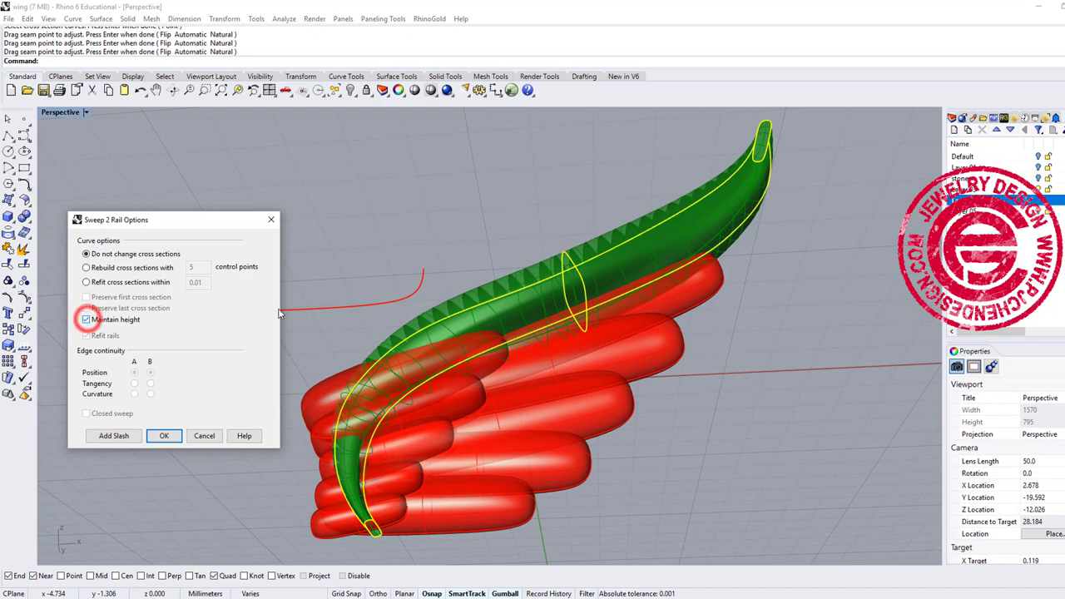
{"action": "right_click_drag", "start_coordinate": [556, 298], "coordinate": [599, 293]}
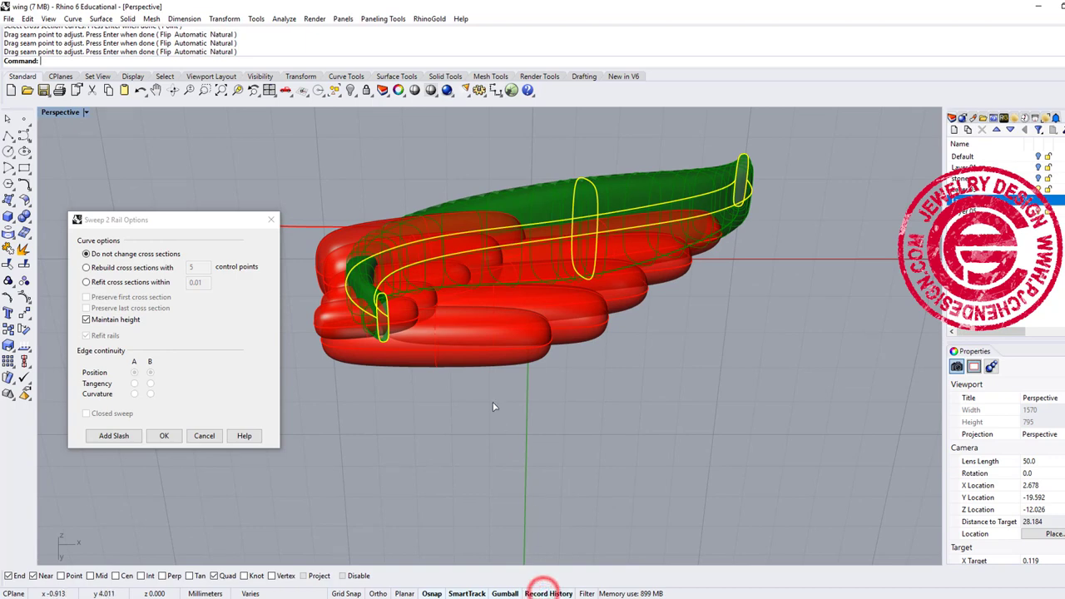
{"action": "left_click", "coordinate": [164, 436]}
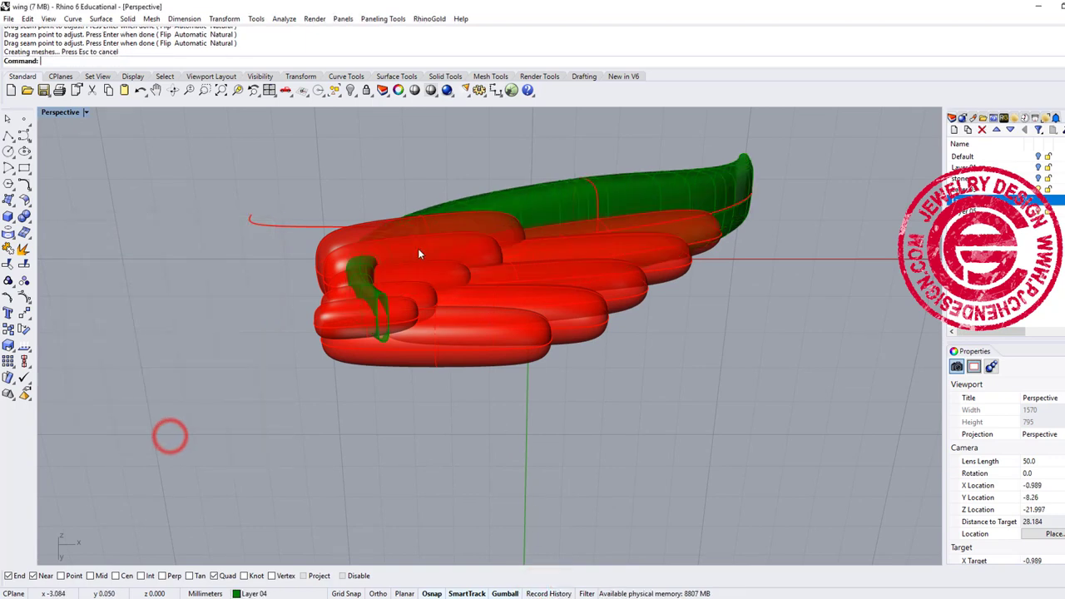
Move the two selected short feather solids near the top of the wing together in depth
{"action": "right_click_drag", "start_coordinate": [421, 250], "coordinate": [463, 301]}
{"action": "scroll", "coordinate": [424, 297], "scroll_direction": "up", "scroll_amount": 3}
{"action": "left_click", "coordinate": [442, 306]}
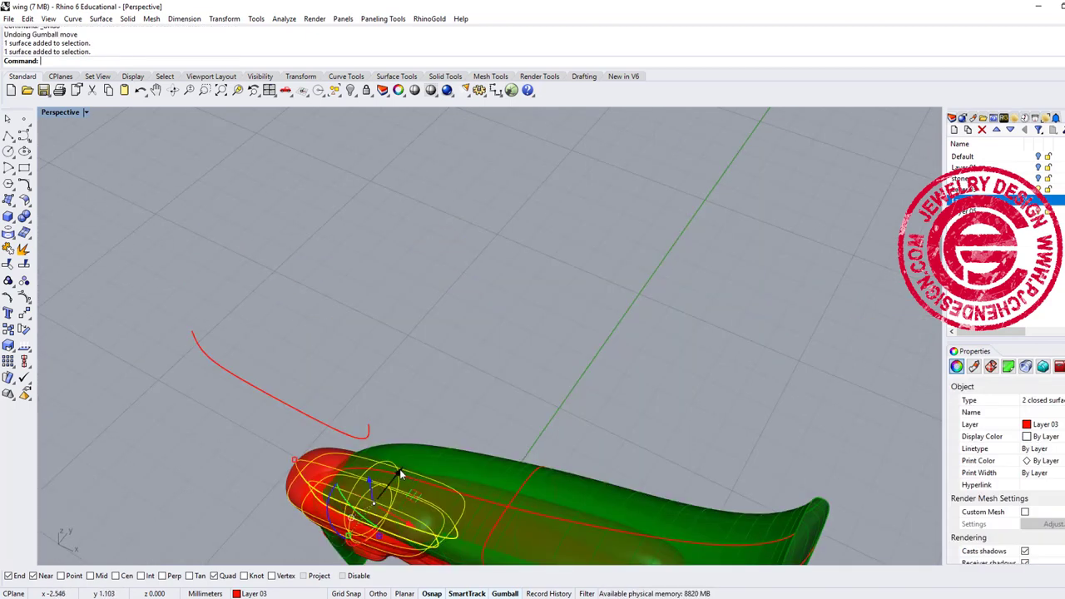
{"action": "mouse_move", "coordinate": [400, 470]}
{"action": "left_mouse_down"}
{"action": "mouse_move", "coordinate": [414, 457]}
{"action": "mouse_move", "coordinate": [401, 471]}
{"action": "left_mouse_up"}
{"action": "left_click", "coordinate": [542, 377]}
{"action": "right_click_drag", "start_coordinate": [532, 420], "coordinate": [502, 334]}
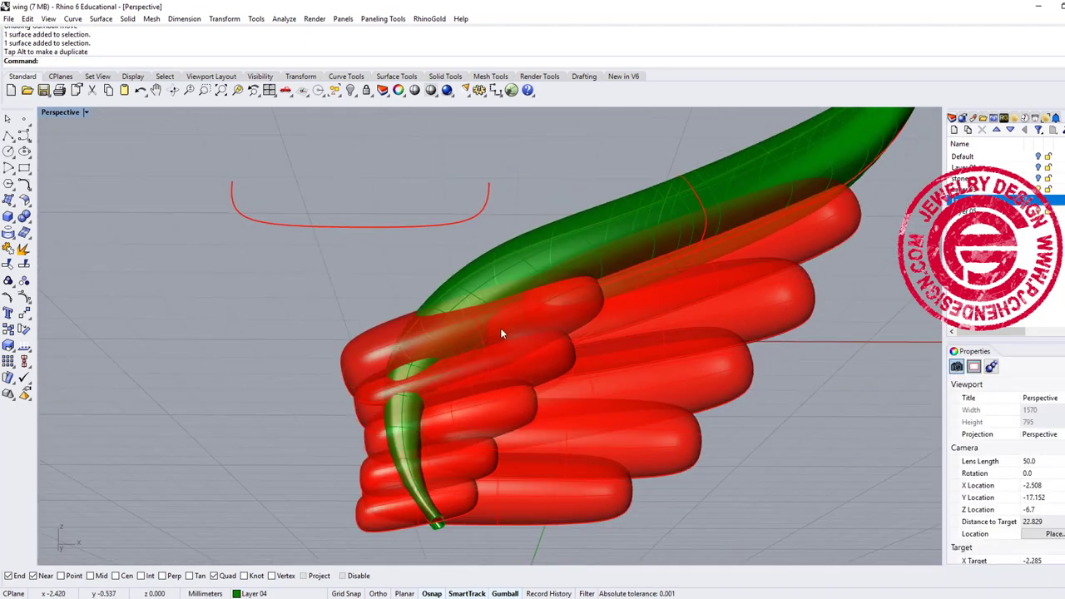
Scale the closed end curve at the band's lower tip in depth so the history-linked sweep updates with it
{"action": "left_click", "coordinate": [539, 260]}
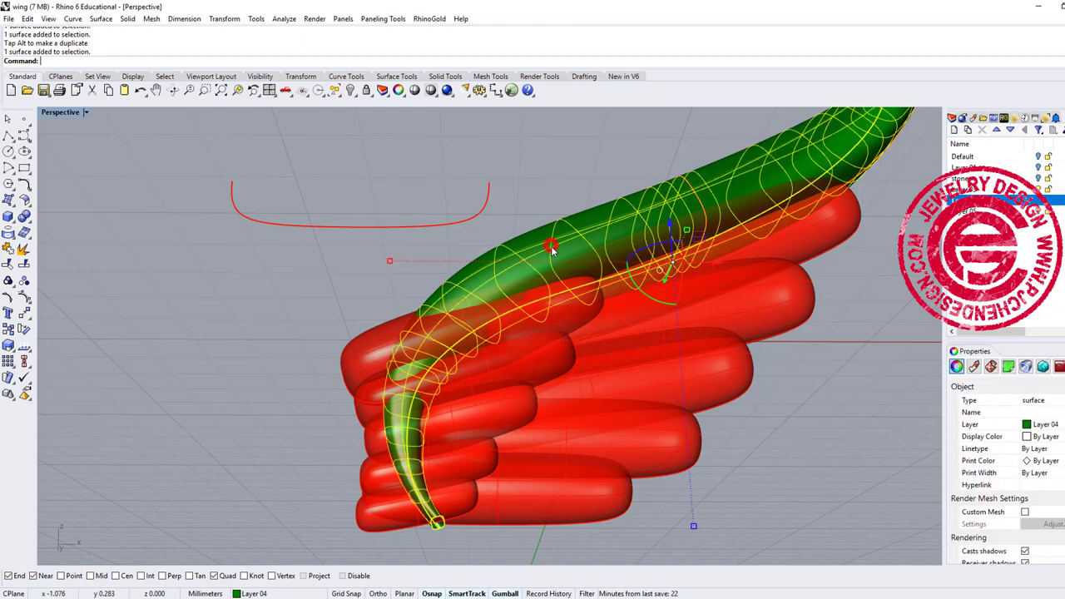
{"action": "right_click_drag", "start_coordinate": [550, 250], "coordinate": [464, 408]}
{"action": "left_click", "coordinate": [465, 410]}
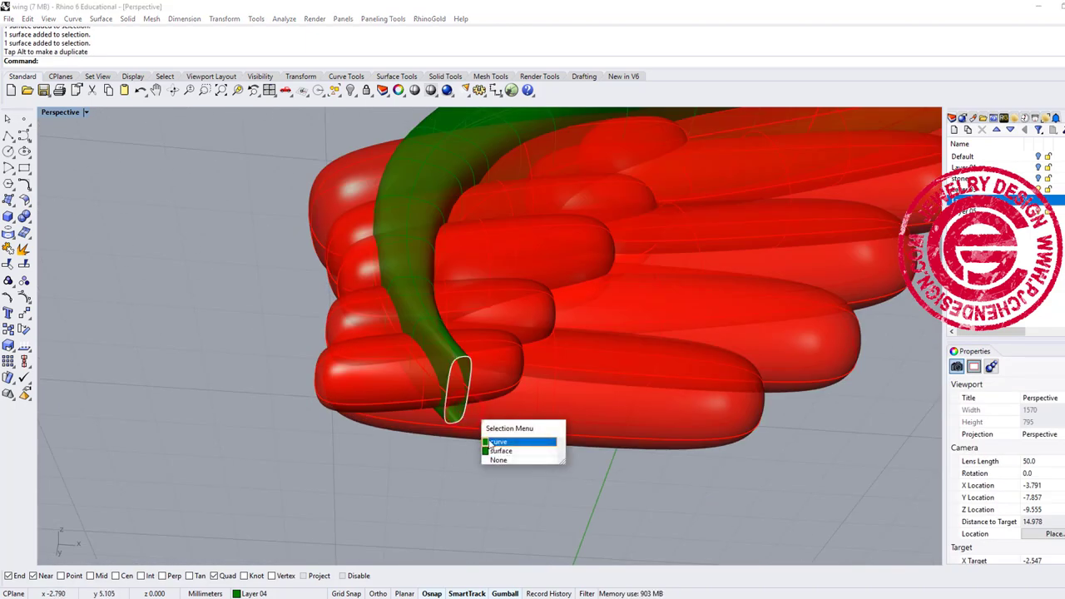
{"action": "left_click", "coordinate": [490, 442]}
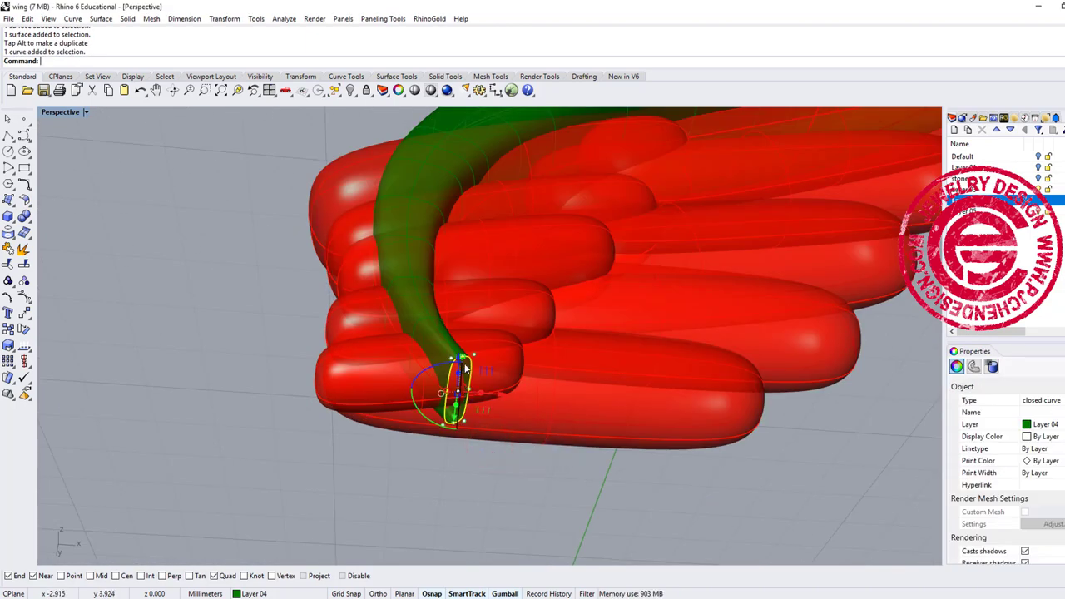
{"action": "left_click_drag", "start_coordinate": [462, 358], "coordinate": [462, 353]}
{"action": "scroll", "coordinate": [501, 317], "scroll_direction": "down", "scroll_amount": 6}
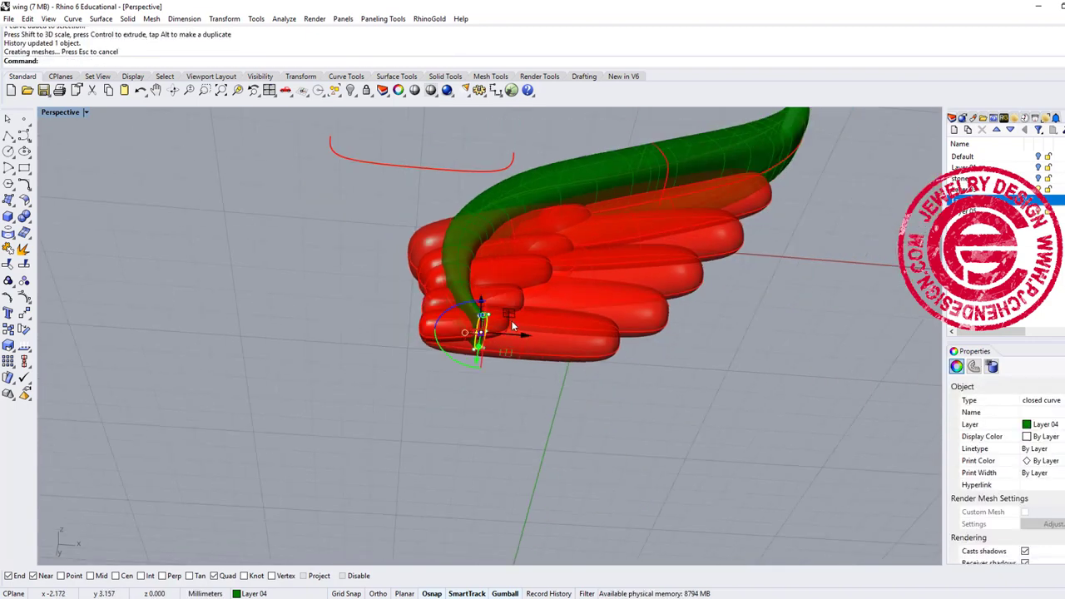
{"action": "right_click_drag", "start_coordinate": [512, 326], "coordinate": [599, 371]}
{"action": "left_click", "coordinate": [655, 380]}
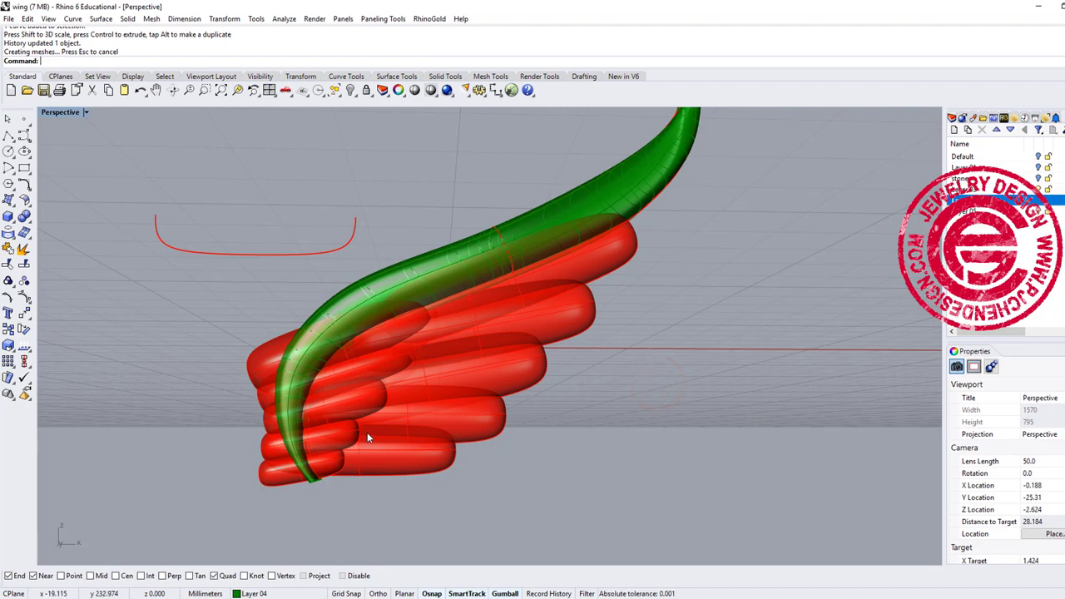
Boolean union all ten red feather solids into one closed solid, leaving the green band separate
{"action": "right_click_drag", "start_coordinate": [368, 436], "coordinate": [394, 386]}
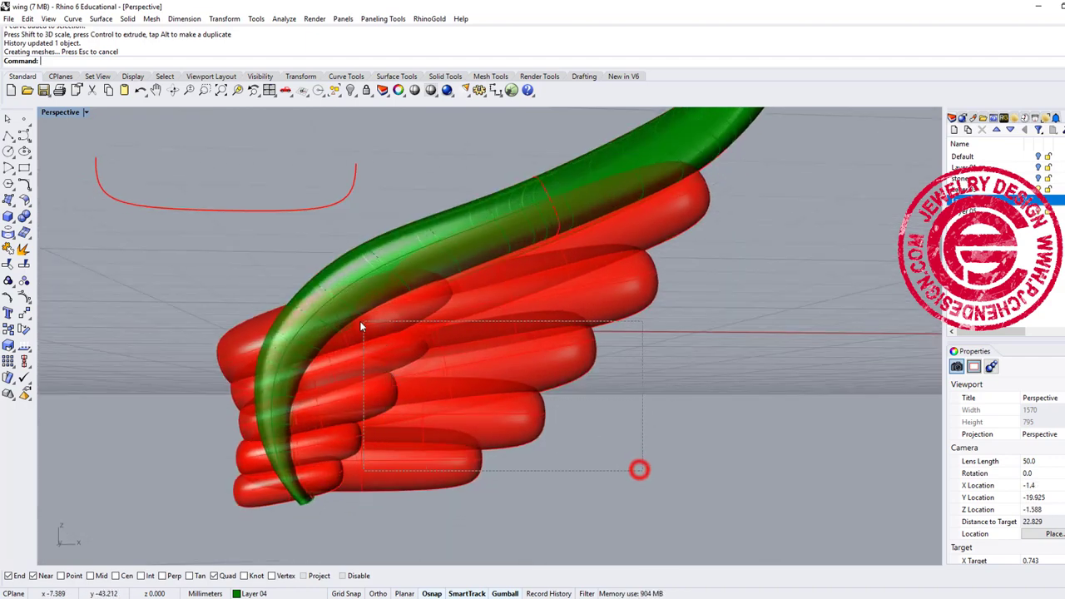
{"action": "left_click_drag", "start_coordinate": [361, 327], "coordinate": [360, 328]}
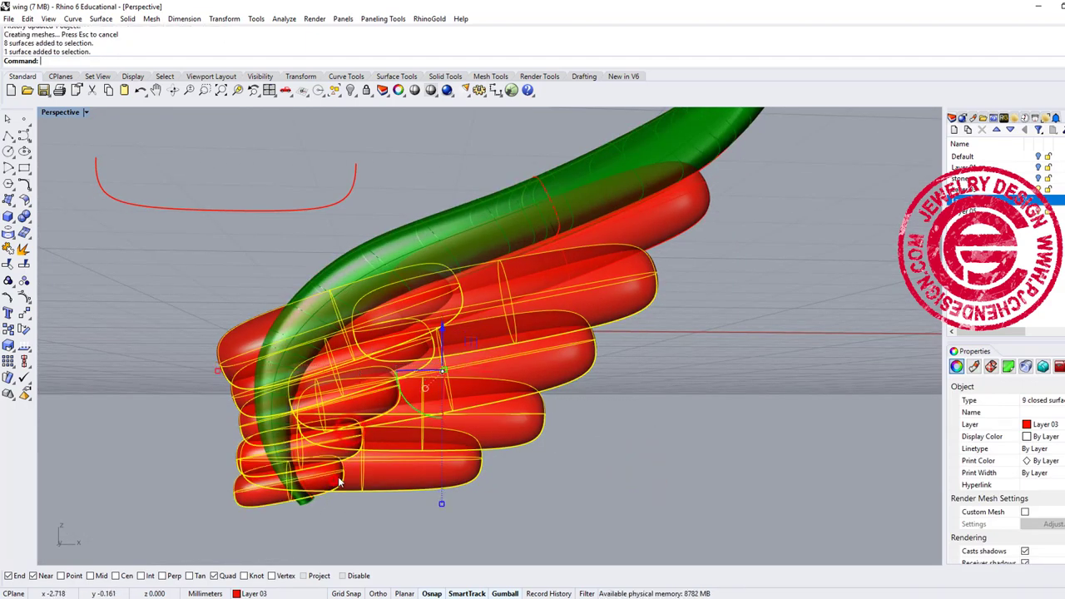
{"action": "left_click", "coordinate": [626, 251], "text": "shift"}
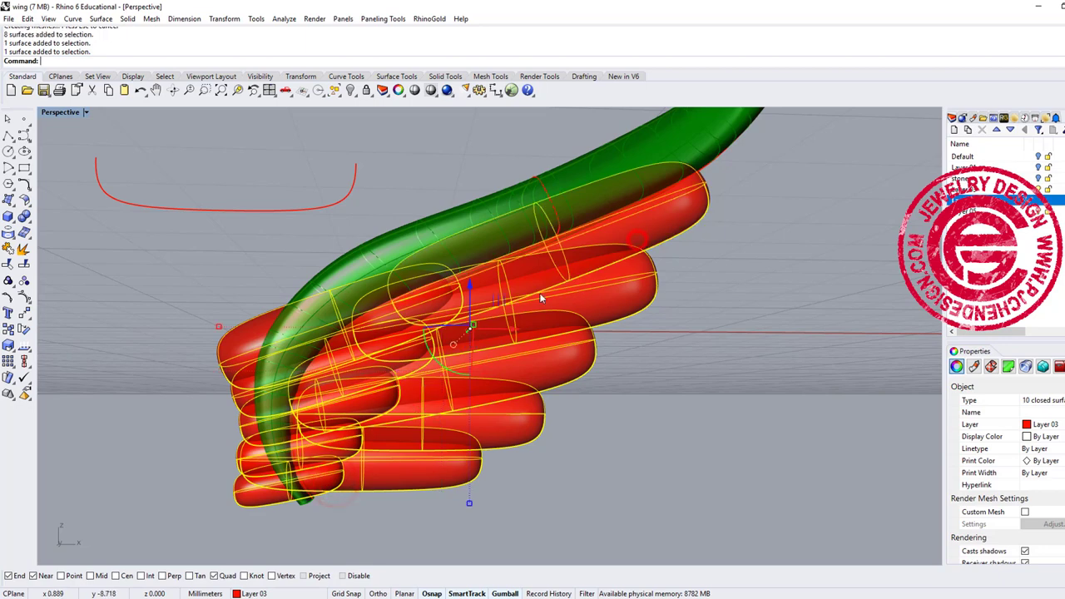
{"action": "left_click", "coordinate": [25, 215]}
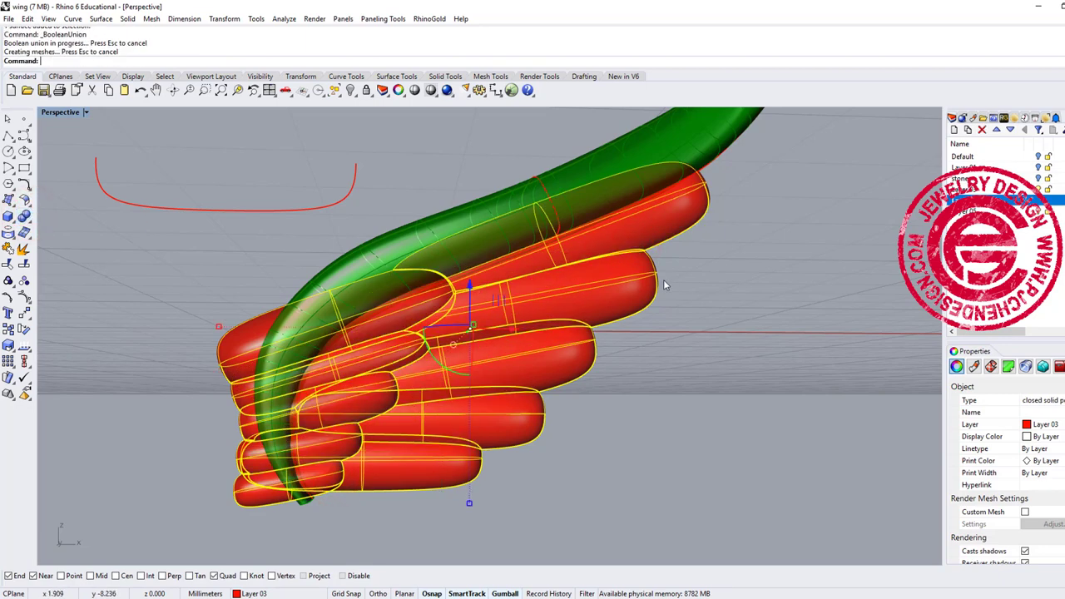
{"action": "left_click", "coordinate": [768, 330]}
Try to close both open ends of the swept band with flat caps using Cap, and undo the capping
{"action": "right_click_drag", "start_coordinate": [413, 372], "coordinate": [476, 350]}
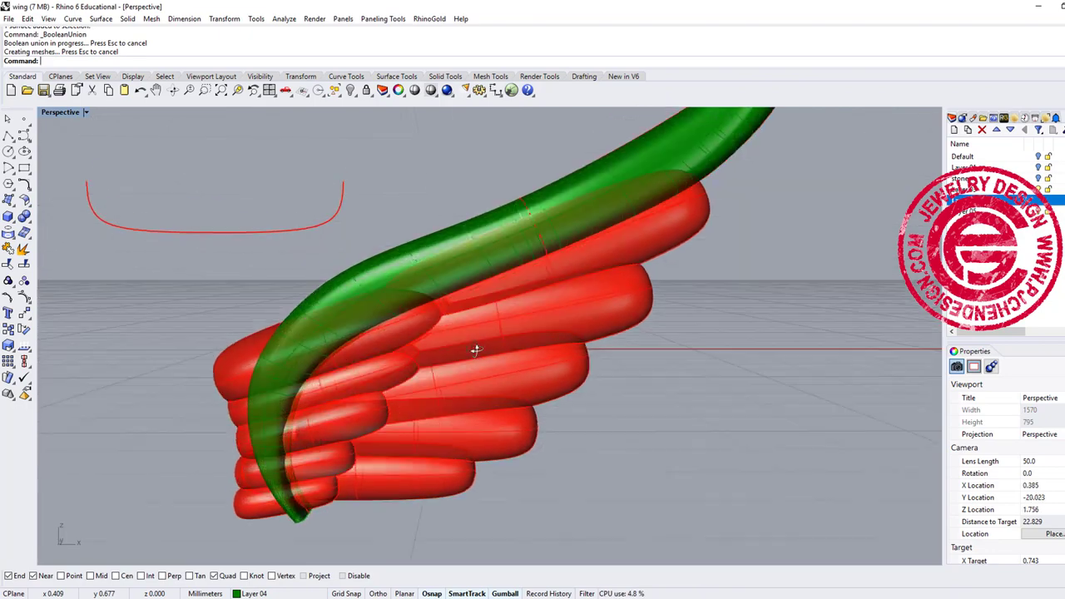
{"action": "left_click", "coordinate": [723, 147]}
{"action": "scroll", "coordinate": [701, 252], "scroll_direction": "down", "scroll_amount": 7}
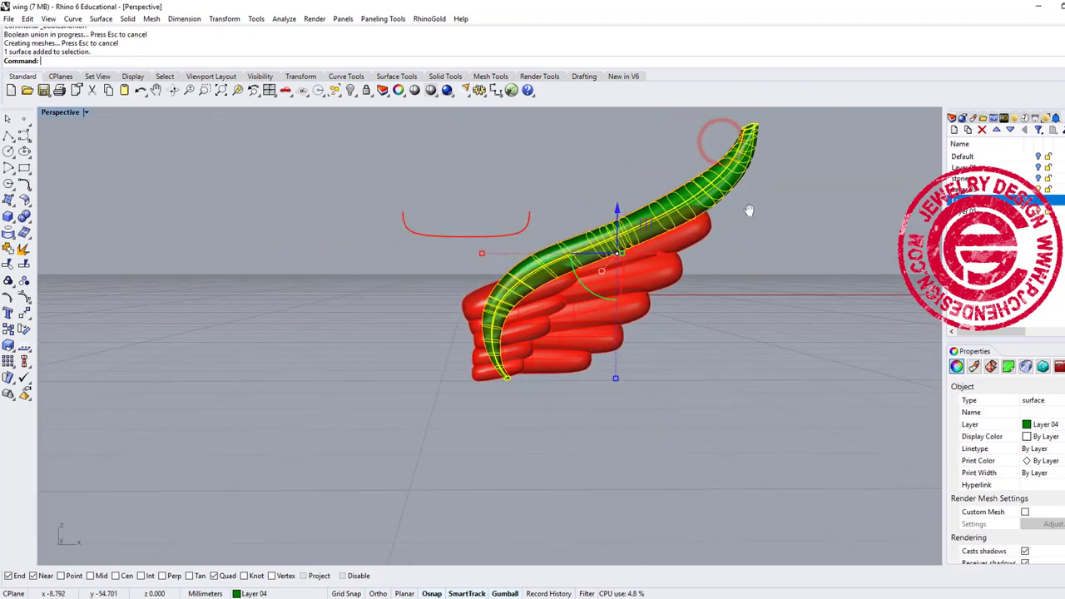
{"action": "scroll", "coordinate": [638, 311], "scroll_direction": "up", "scroll_amount": 8}
{"action": "right_click_drag", "start_coordinate": [749, 209], "coordinate": [597, 327], "text": "shift"}
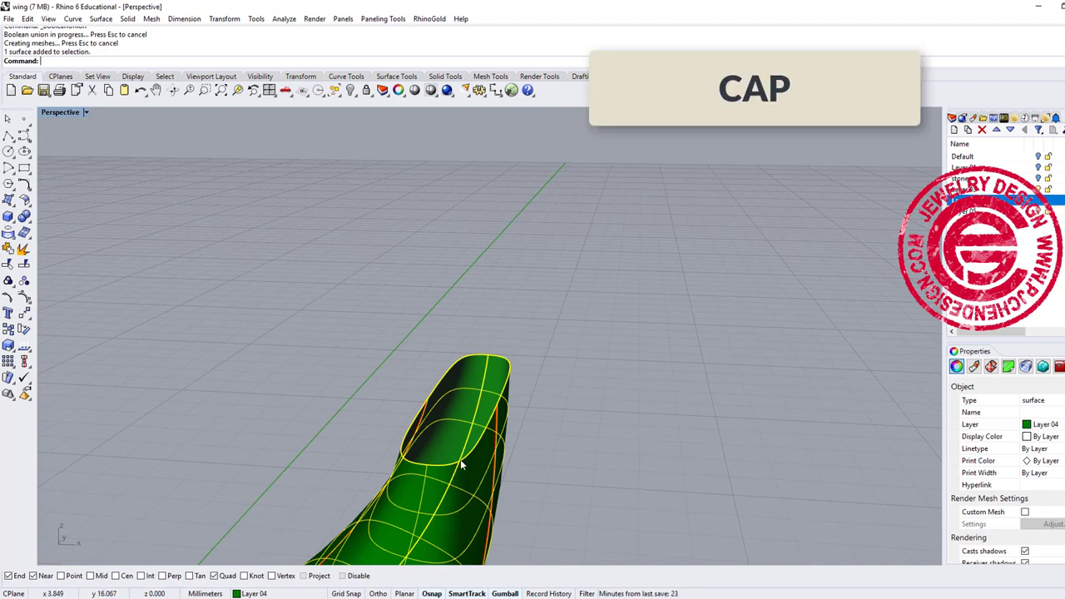
{"action": "key", "text": "Return"}
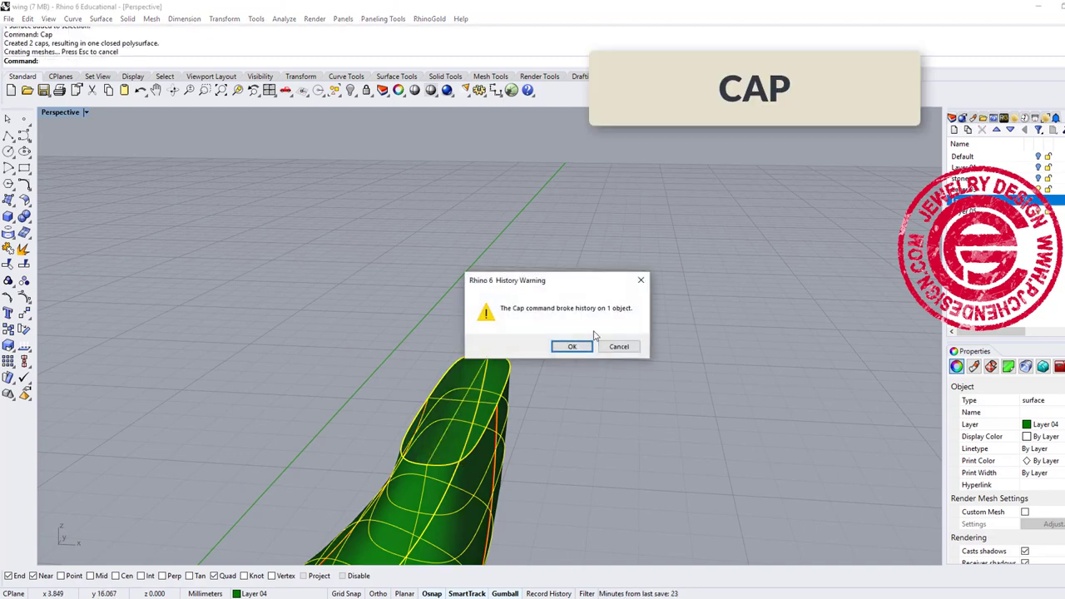
{"action": "left_click", "coordinate": [584, 345]}
{"action": "left_click", "coordinate": [529, 442]}
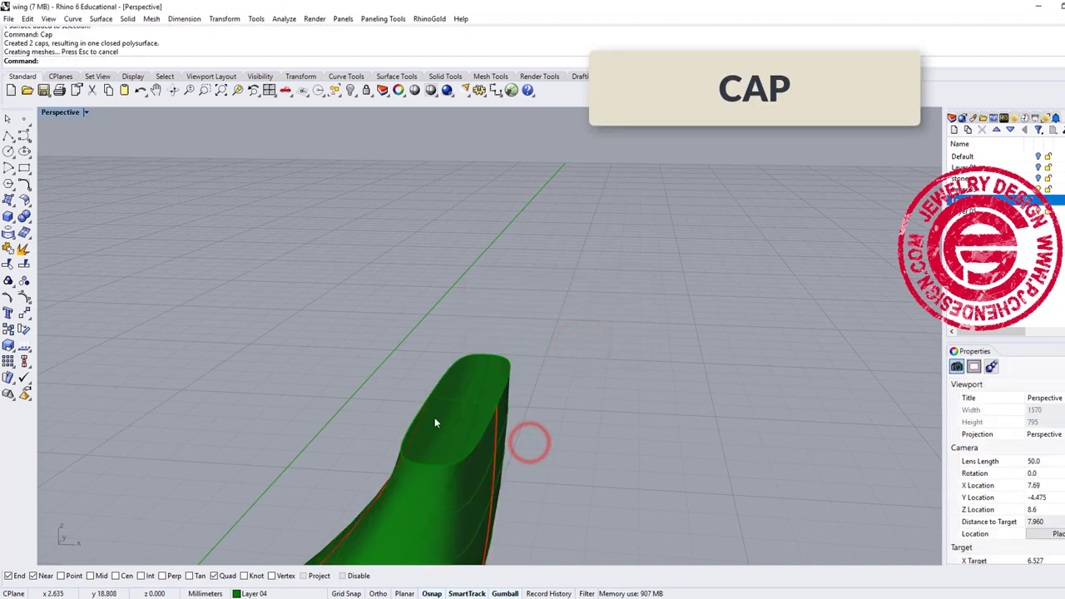
{"action": "key", "text": "ctrl+z"}
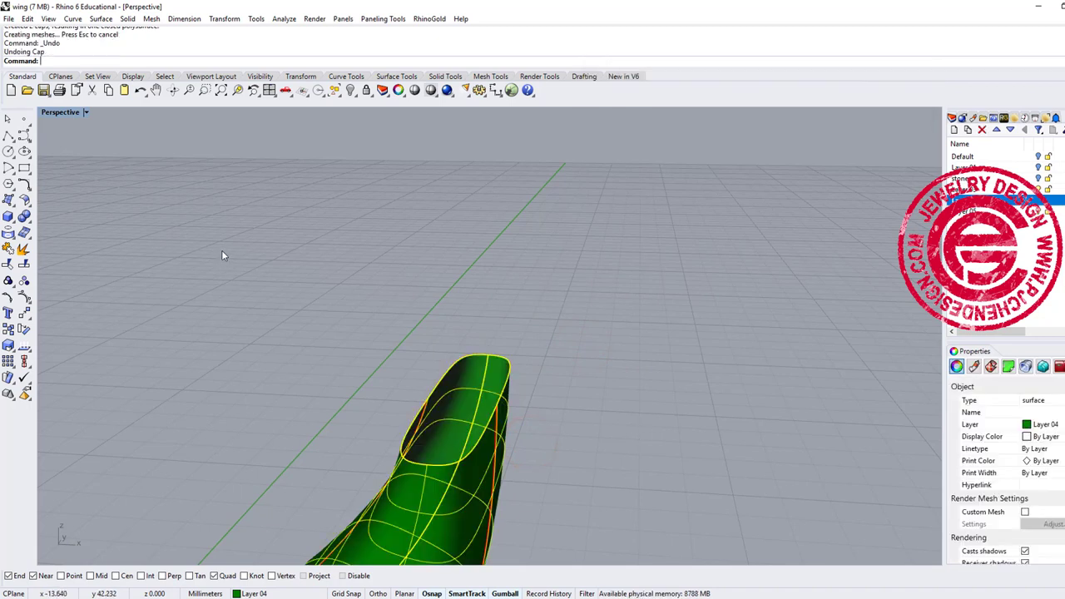
Close the band's upper open end with a rounded Patch built from the surface edge
{"action": "left_click", "coordinate": [222, 250]}
{"action": "left_click", "coordinate": [9, 200]}
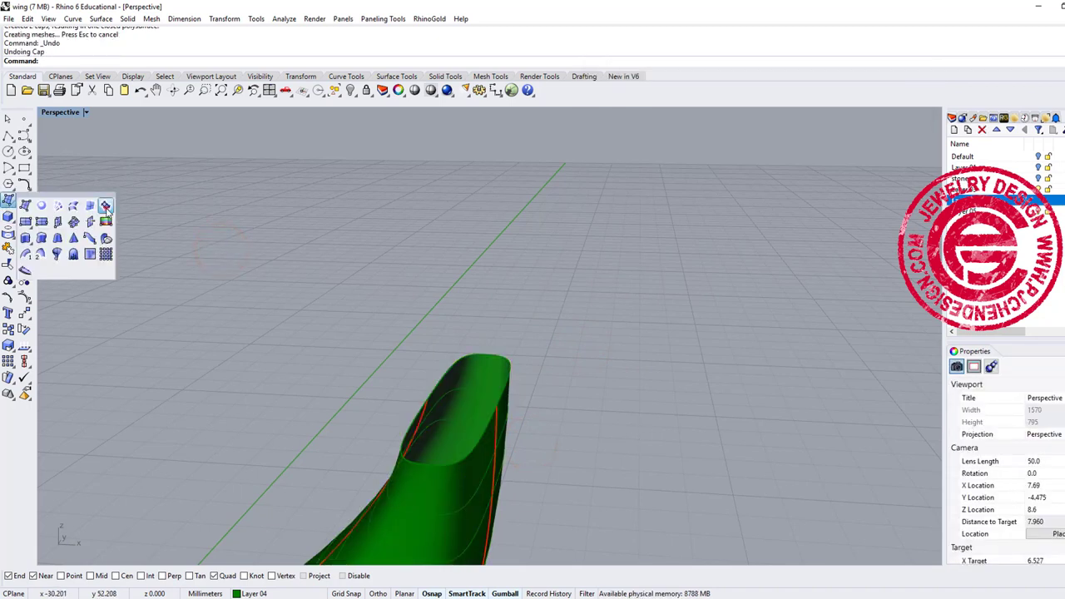
{"action": "left_click", "coordinate": [105, 207]}
{"action": "left_click", "coordinate": [477, 441]}
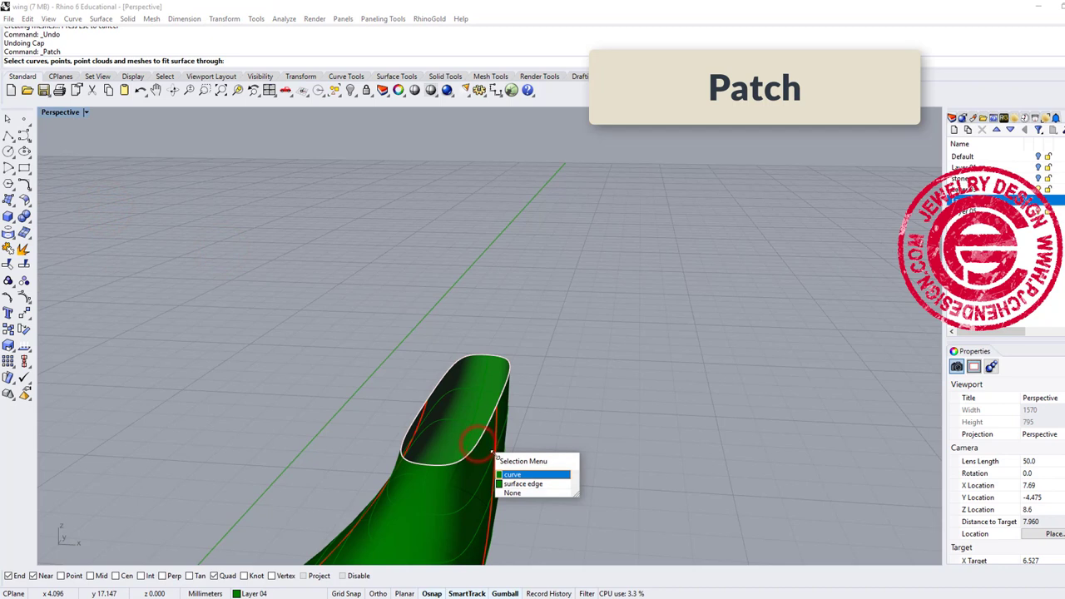
{"action": "left_click", "coordinate": [540, 485]}
{"action": "key", "text": "Return"}
{"action": "key", "text": "Return"}
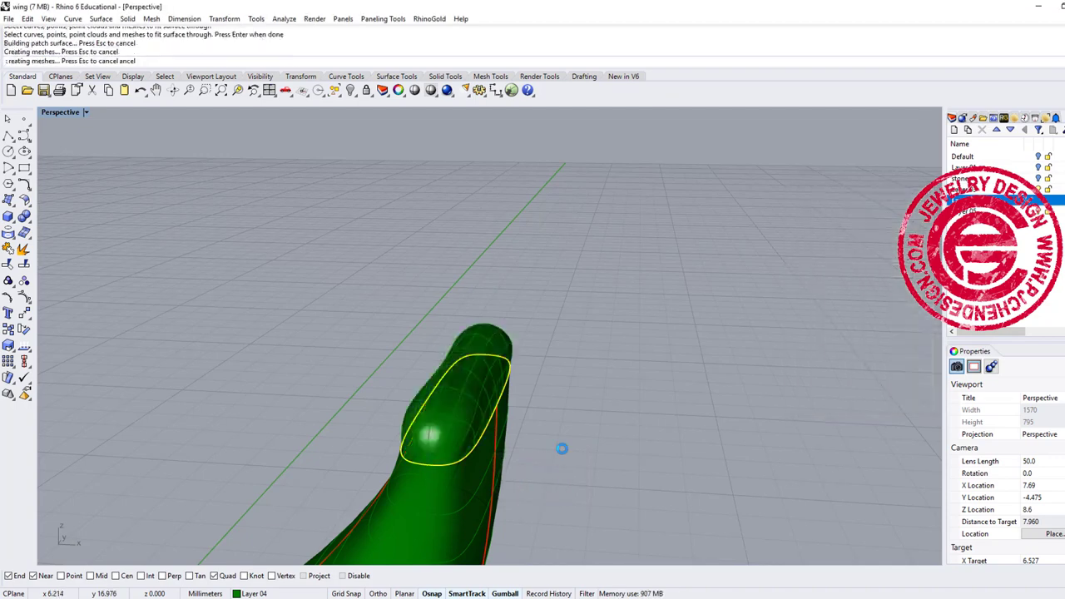
{"action": "right_click_drag", "start_coordinate": [446, 370], "coordinate": [748, 357]}
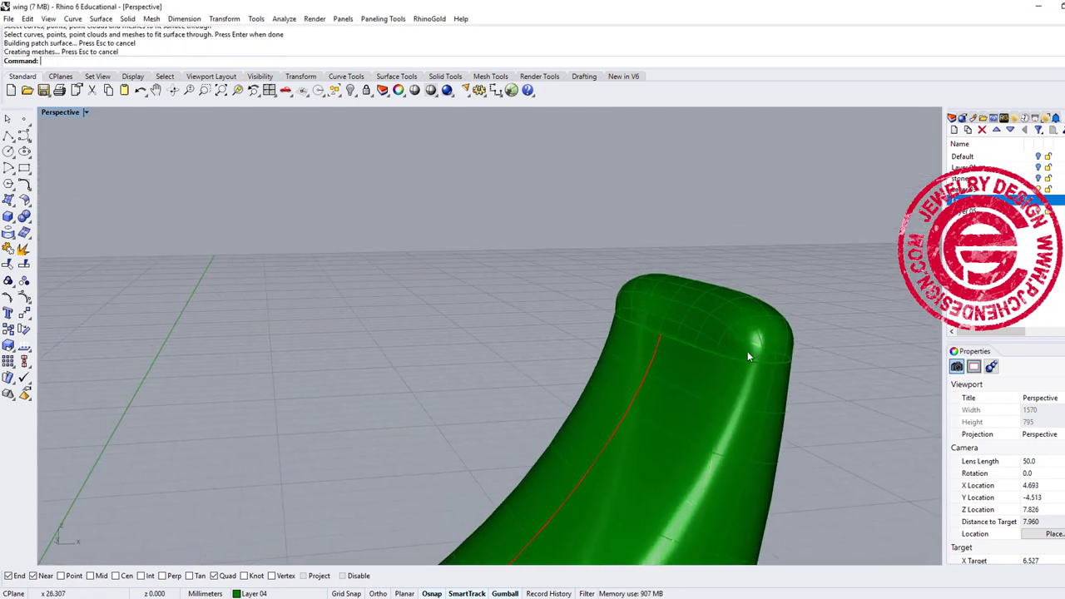
Close the band's lower open end with a Patch from its surface edge, using 10 U and V spans, stiffness 5 and Adjust tangency
{"action": "scroll", "coordinate": [533, 466], "scroll_direction": "down", "scroll_amount": 10}
{"action": "right_click_drag", "start_coordinate": [529, 466], "coordinate": [523, 263], "text": "shift"}
{"action": "scroll", "coordinate": [482, 364], "scroll_direction": "down", "scroll_amount": 12}
{"action": "right_click_drag", "start_coordinate": [428, 453], "coordinate": [441, 392], "text": "shift"}
{"action": "scroll", "coordinate": [408, 386], "scroll_direction": "up", "scroll_amount": 10}
{"action": "scroll", "coordinate": [406, 385], "scroll_direction": "up", "scroll_amount": 5}
{"action": "key", "text": "Return"}
{"action": "left_click", "coordinate": [481, 310]}
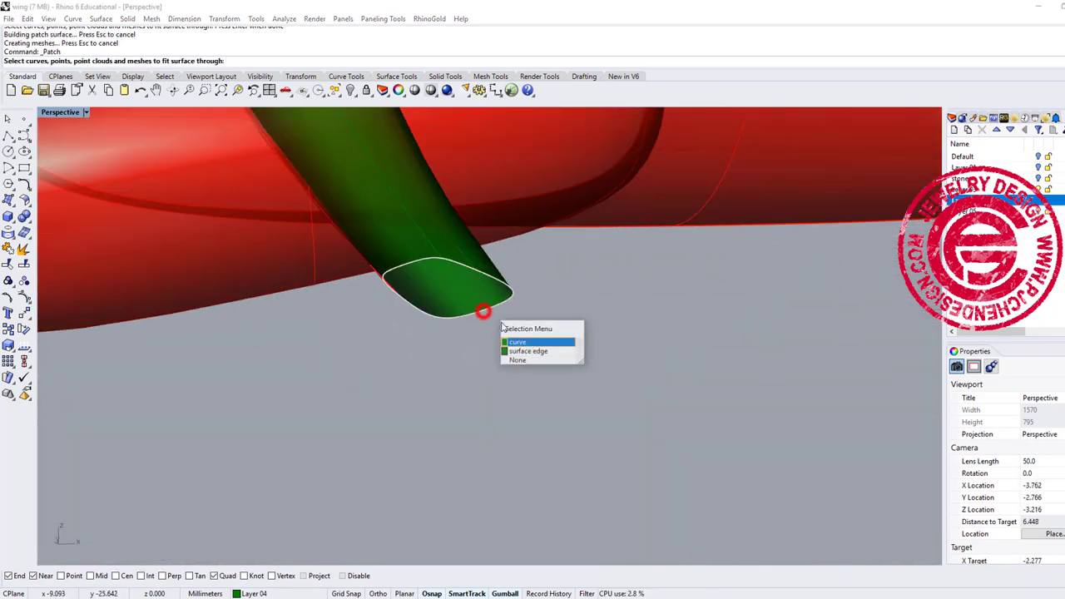
{"action": "left_click", "coordinate": [554, 352]}
{"action": "right_click", "coordinate": [553, 350]}
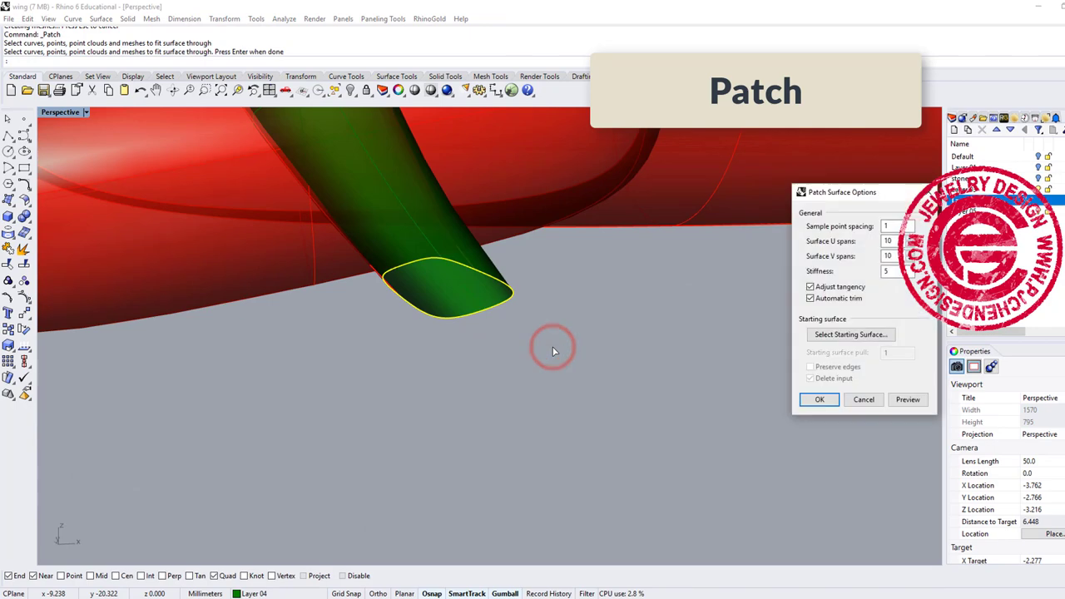
{"action": "key", "text": "Return"}
{"action": "key", "text": "Return"}
{"action": "right_click_drag", "start_coordinate": [493, 393], "coordinate": [522, 369]}
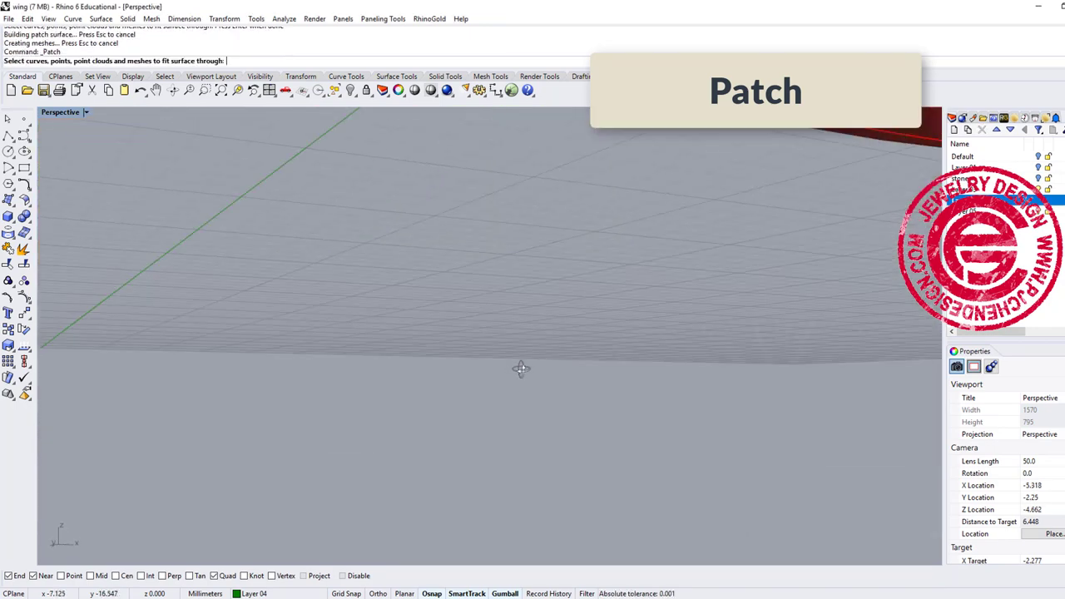
{"action": "scroll", "coordinate": [550, 323], "scroll_direction": "down", "scroll_amount": 4}
{"action": "right_click_drag", "start_coordinate": [550, 324], "coordinate": [515, 537]}
{"action": "right_click", "coordinate": [516, 540]}
Select the swept band with both end patches and join them into one closed solid
{"action": "left_click_drag", "start_coordinate": [542, 544], "coordinate": [420, 513]}
{"action": "scroll", "coordinate": [526, 441], "scroll_direction": "down", "scroll_amount": 10}
{"action": "right_click_drag", "start_coordinate": [524, 410], "coordinate": [389, 551], "text": "shift"}
{"action": "left_click", "coordinate": [735, 312]}
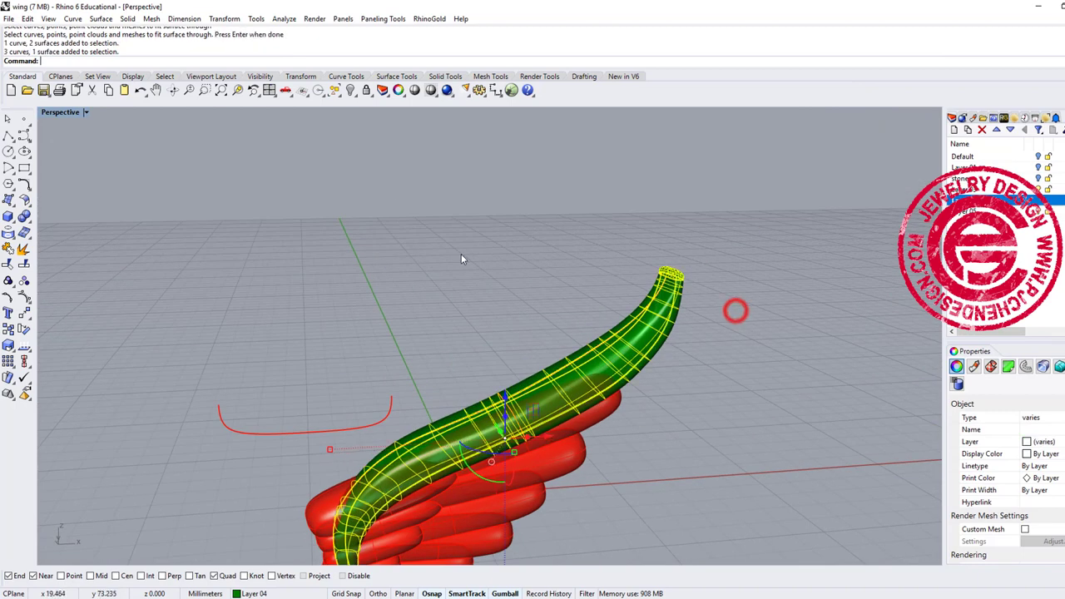
{"action": "left_click", "coordinate": [8, 249]}
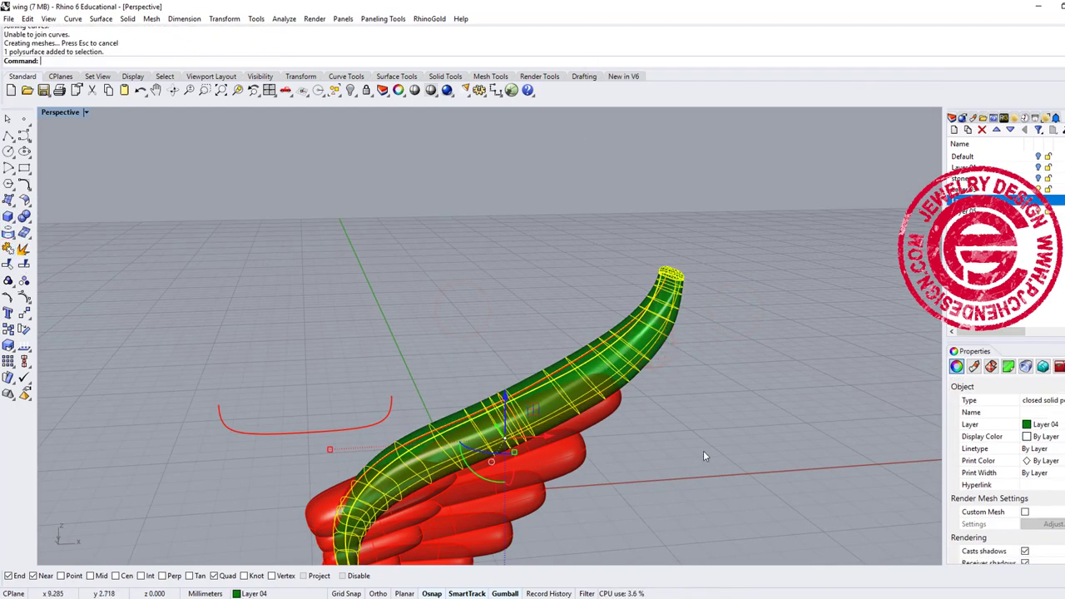
Deselect the joined band, check the wing from below, and return to the four-viewport layout
{"action": "right_click_drag", "start_coordinate": [703, 450], "coordinate": [570, 341]}
{"action": "left_click", "coordinate": [571, 341]}
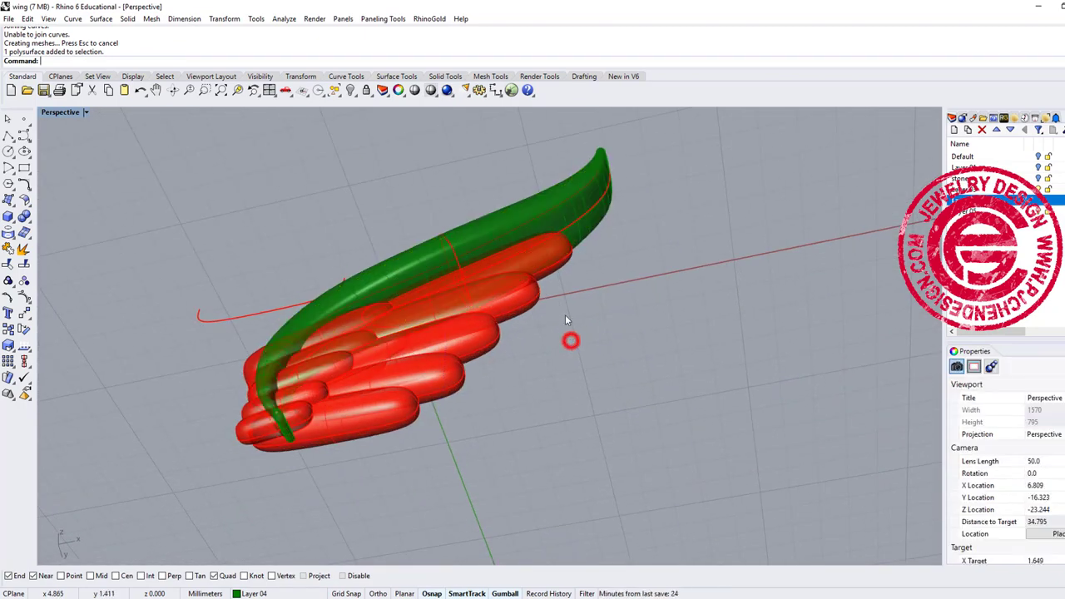
{"action": "right_click_drag", "start_coordinate": [616, 271], "coordinate": [642, 276]}
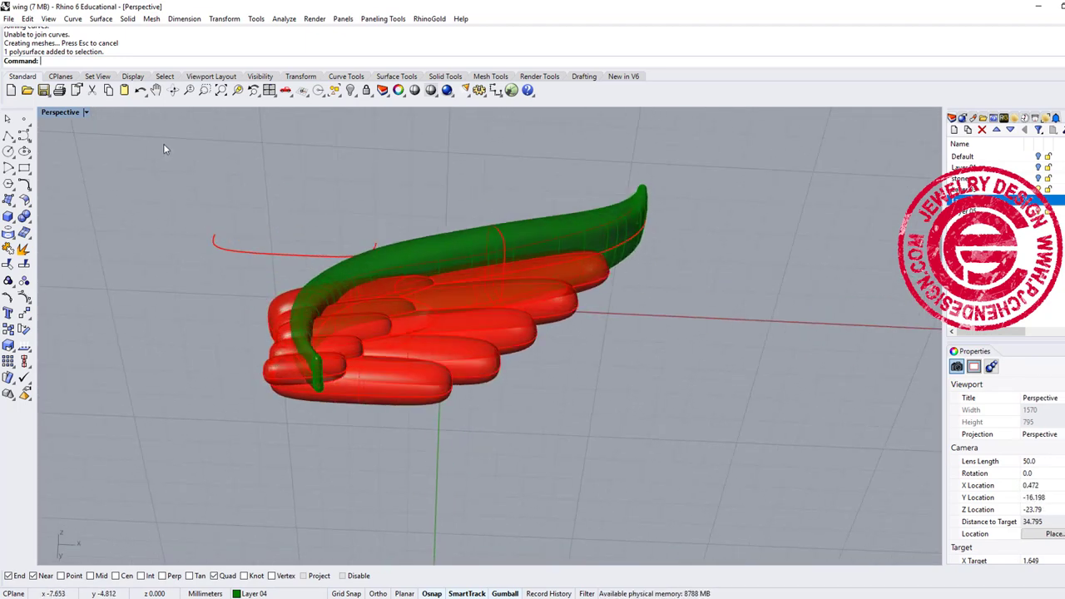
{"action": "double_click", "coordinate": [73, 111]}
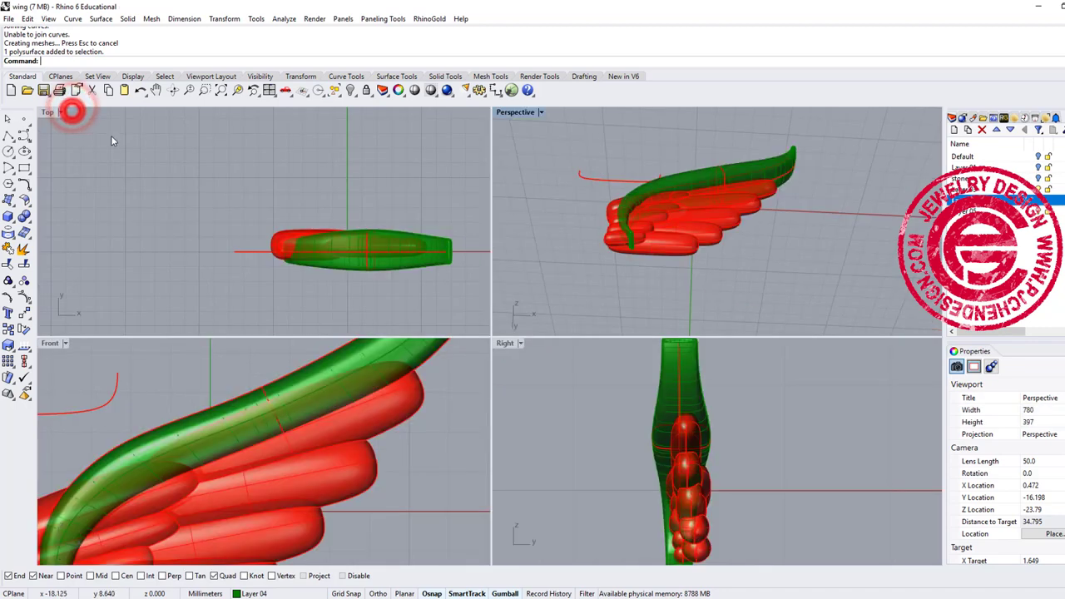
Draw a solid box whose front outline encloses the whole wing and whose depth extends backward from the wing's mid-plane
{"action": "scroll", "coordinate": [242, 430], "scroll_direction": "down", "scroll_amount": 5}
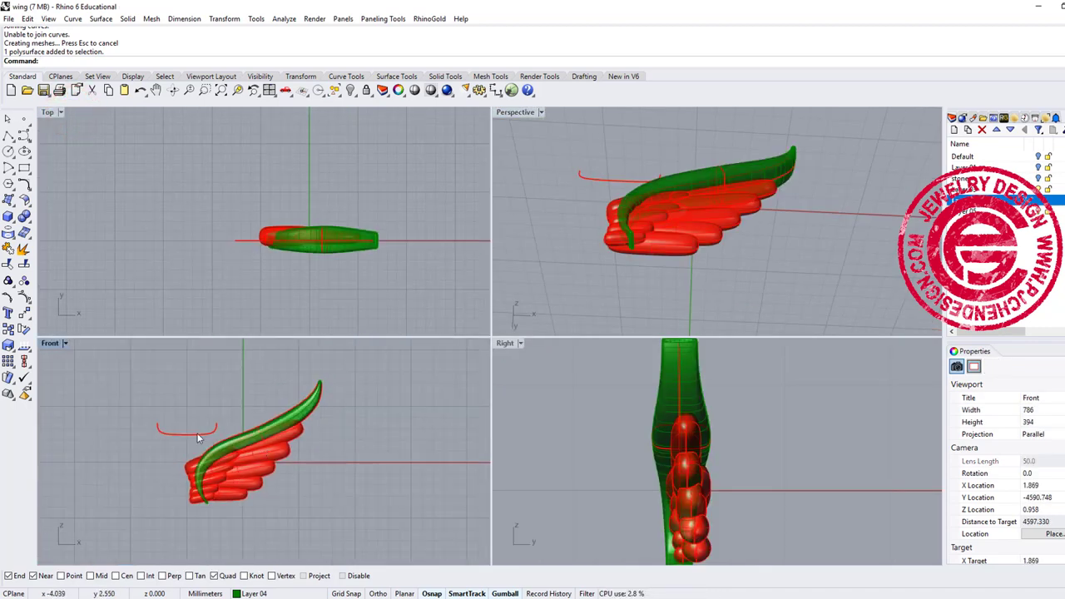
{"action": "left_click", "coordinate": [7, 217]}
{"action": "left_click", "coordinate": [135, 381]}
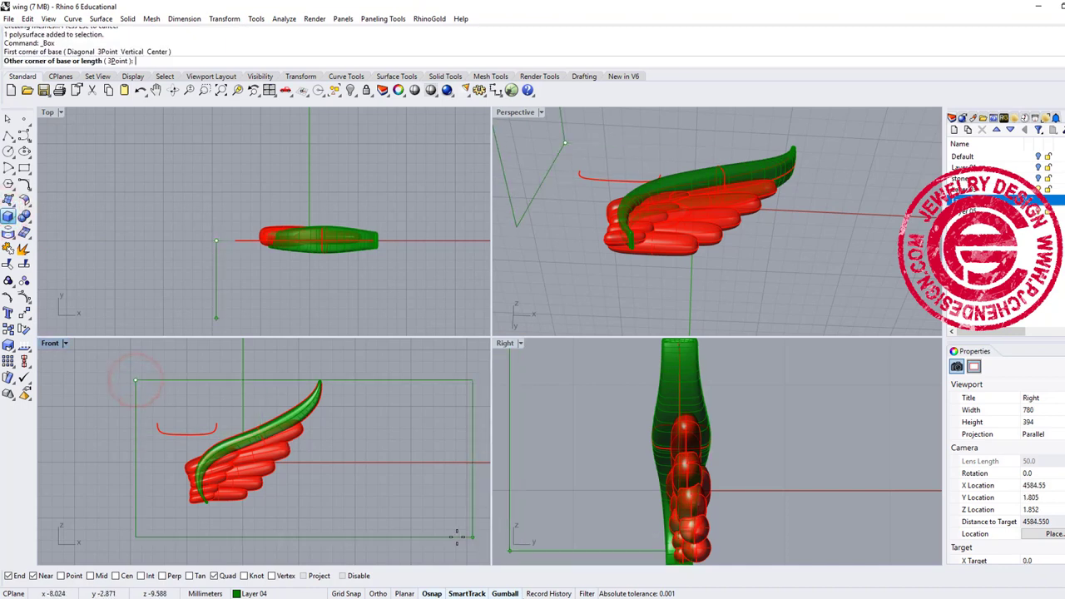
{"action": "left_click", "coordinate": [361, 530]}
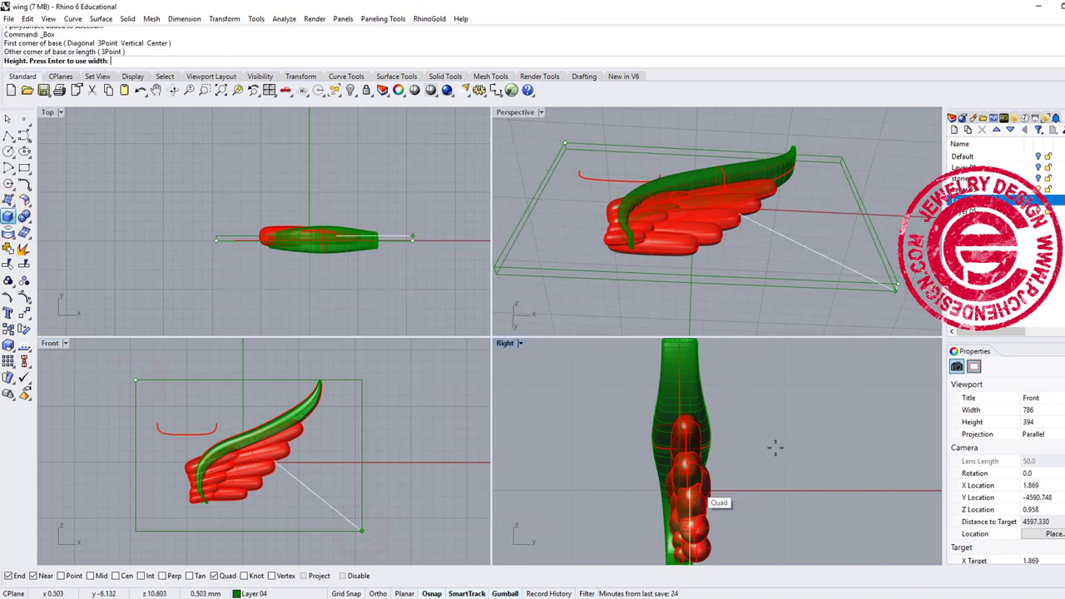
{"action": "scroll", "coordinate": [799, 475], "scroll_direction": "down", "scroll_amount": 3}
{"action": "left_click", "coordinate": [822, 453]}
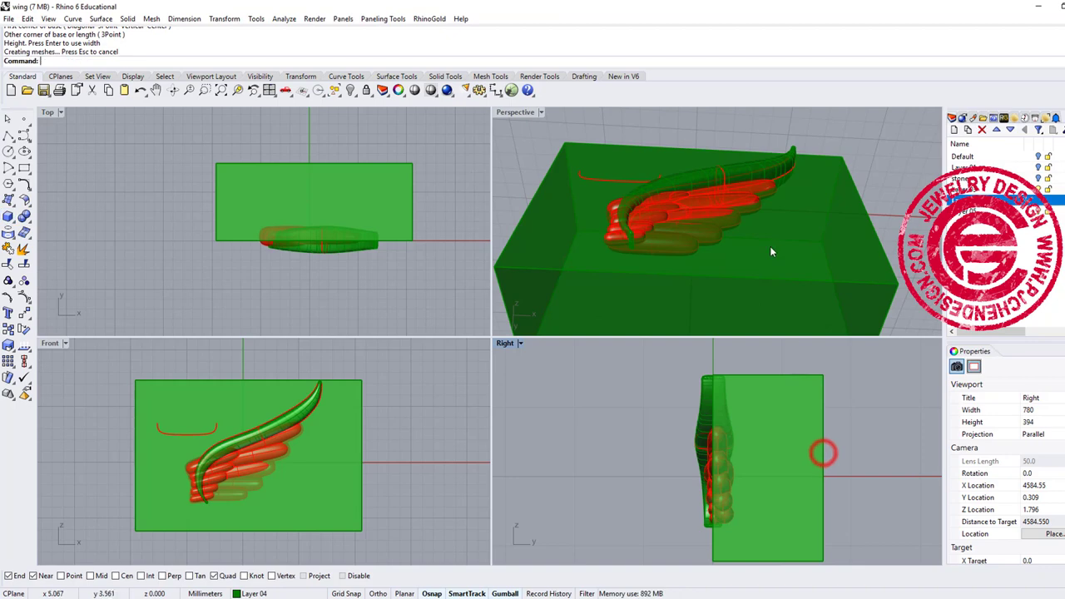
Move the box slightly back from the wing's mid-plane, then deselect it
{"action": "left_click", "coordinate": [794, 459]}
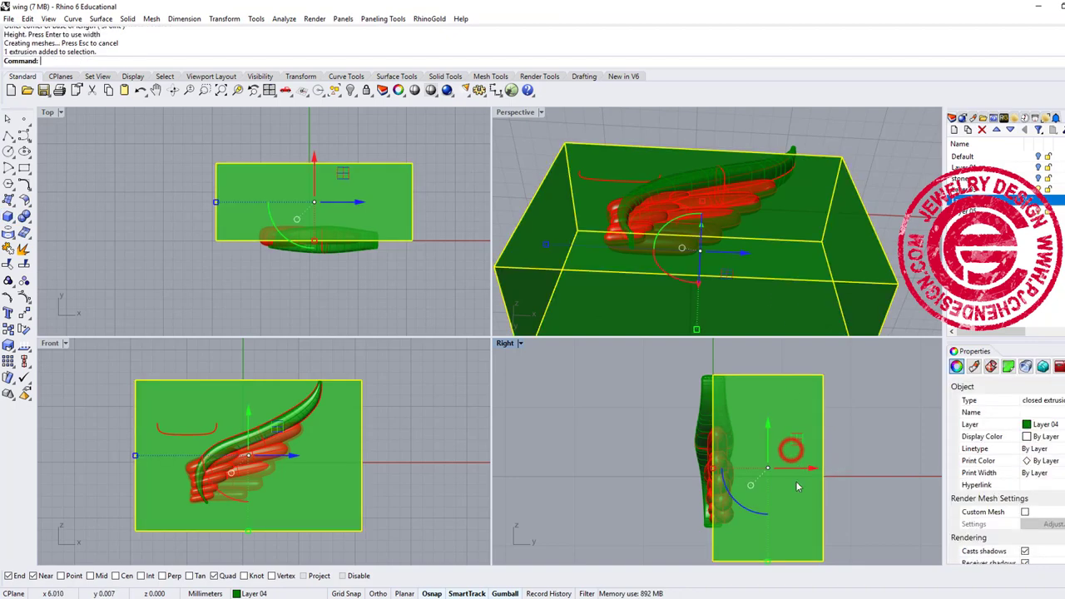
{"action": "left_click_drag", "start_coordinate": [805, 472], "coordinate": [817, 472]}
{"action": "left_click", "coordinate": [635, 547]}
Examine from several angles where the box intersects the feathers and the upper band
{"action": "scroll", "coordinate": [723, 288], "scroll_direction": "down", "scroll_amount": 4}
{"action": "scroll", "coordinate": [720, 274], "scroll_direction": "up", "scroll_amount": 6}
{"action": "right_click_drag", "start_coordinate": [722, 288], "coordinate": [738, 228]}
{"action": "right_click_drag", "start_coordinate": [651, 270], "coordinate": [640, 249]}
{"action": "scroll", "coordinate": [556, 239], "scroll_direction": "up", "scroll_amount": 6}
{"action": "scroll", "coordinate": [566, 229], "scroll_direction": "down", "scroll_amount": 2}
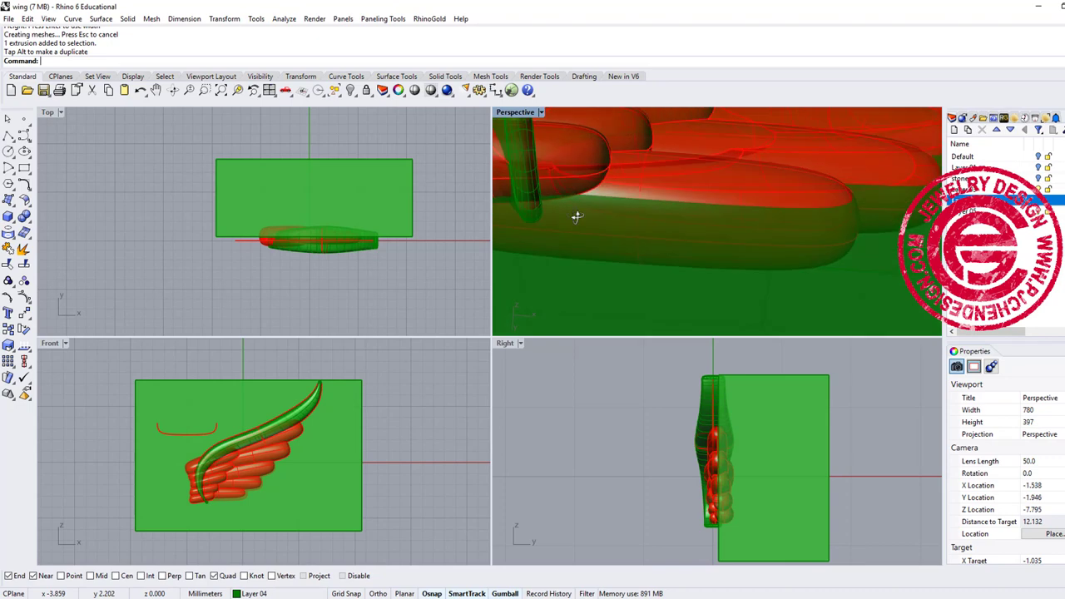
{"action": "scroll", "coordinate": [689, 197], "scroll_direction": "down", "scroll_amount": 4}
{"action": "right_click_drag", "start_coordinate": [725, 225], "coordinate": [718, 321]}
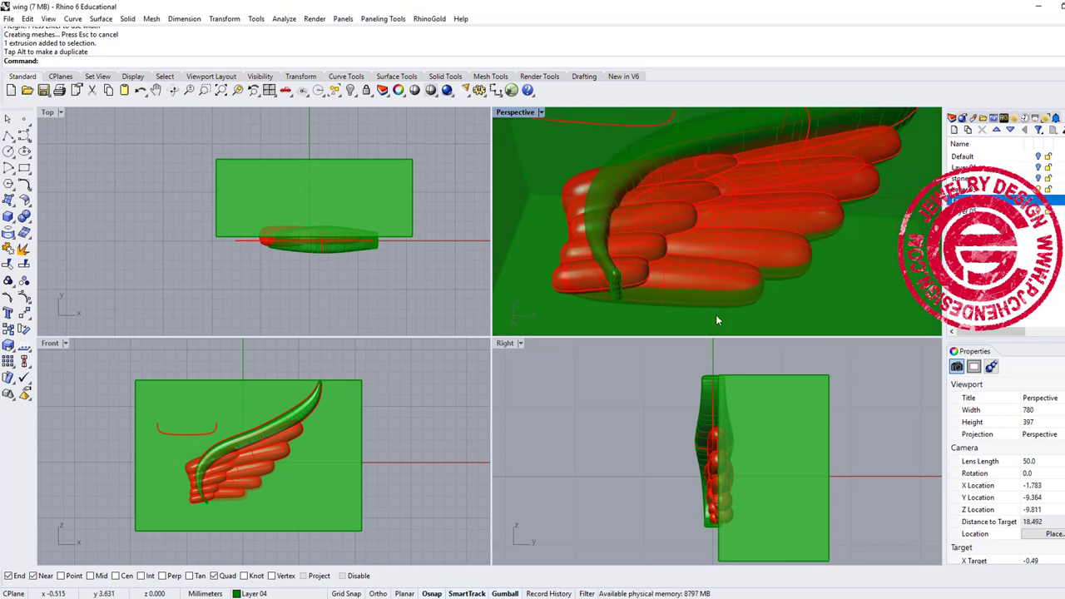
{"action": "right_click_drag", "start_coordinate": [843, 229], "coordinate": [534, 412]}
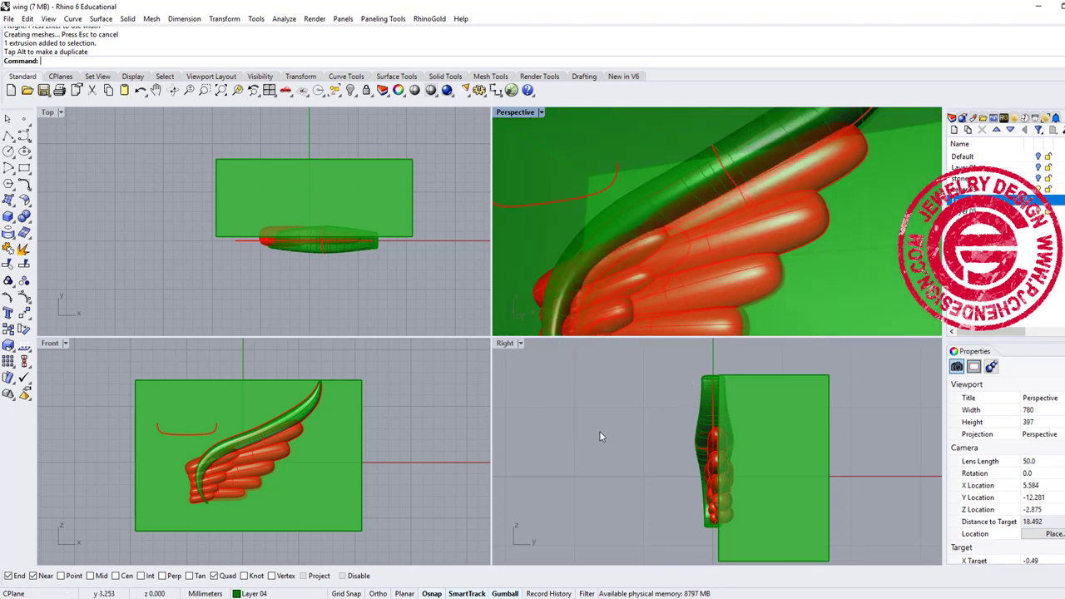
Move the box upward so it extends past the wing's upper tip, then deselect it
{"action": "left_click", "coordinate": [783, 435]}
{"action": "left_click_drag", "start_coordinate": [782, 433], "coordinate": [777, 416]}
{"action": "key", "text": "Escape"}
Cut the wing's back flat by subtracting the box from the band and the feathers with Boolean Difference
{"action": "left_click", "coordinate": [108, 231]}
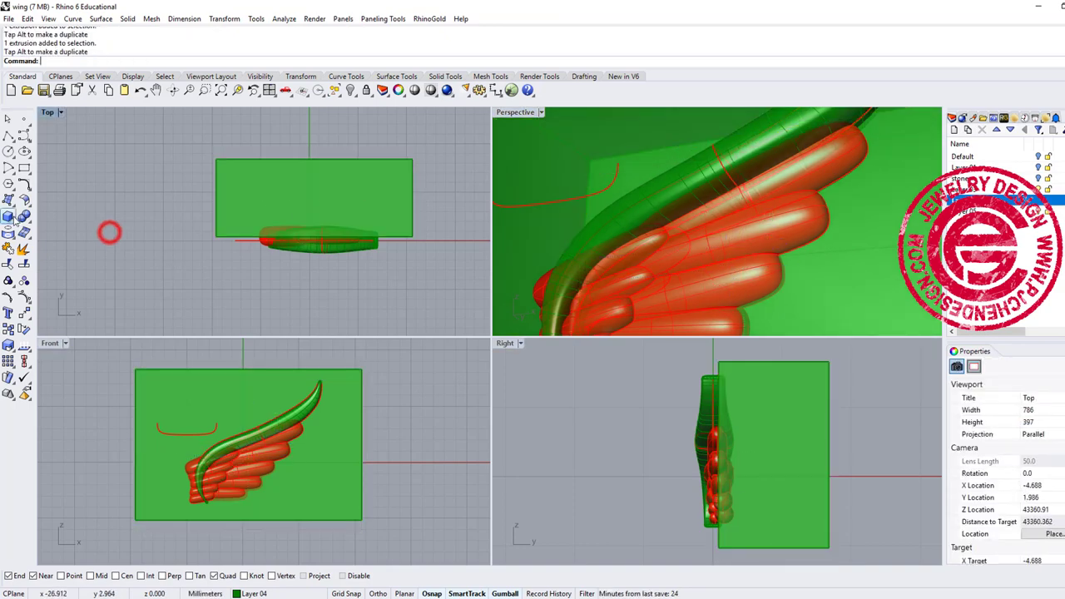
{"action": "left_click", "coordinate": [23, 216]}
{"action": "left_click", "coordinate": [57, 221]}
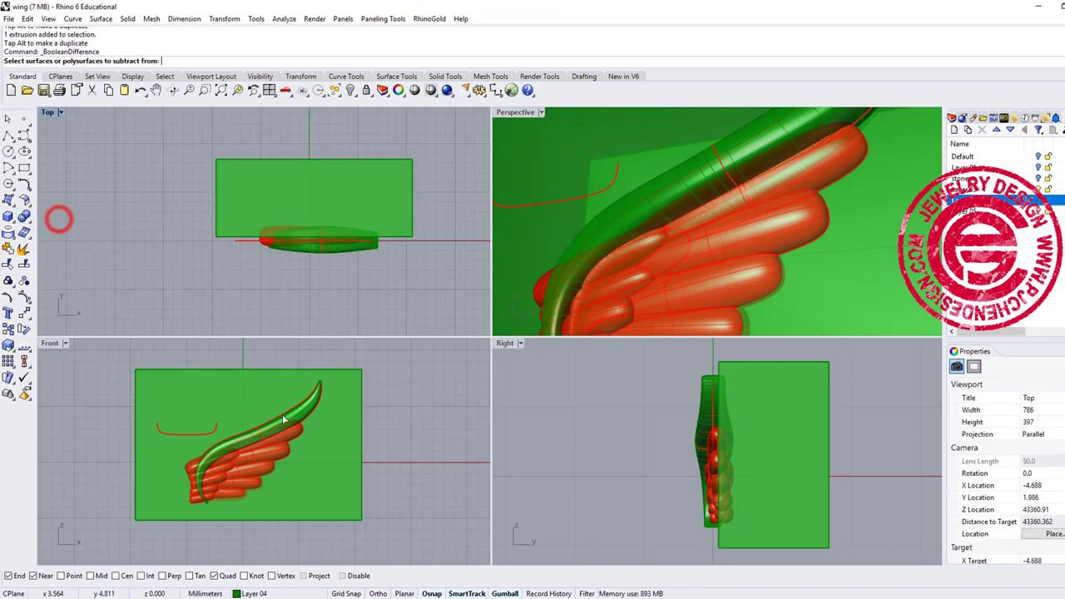
{"action": "left_click", "coordinate": [285, 418]}
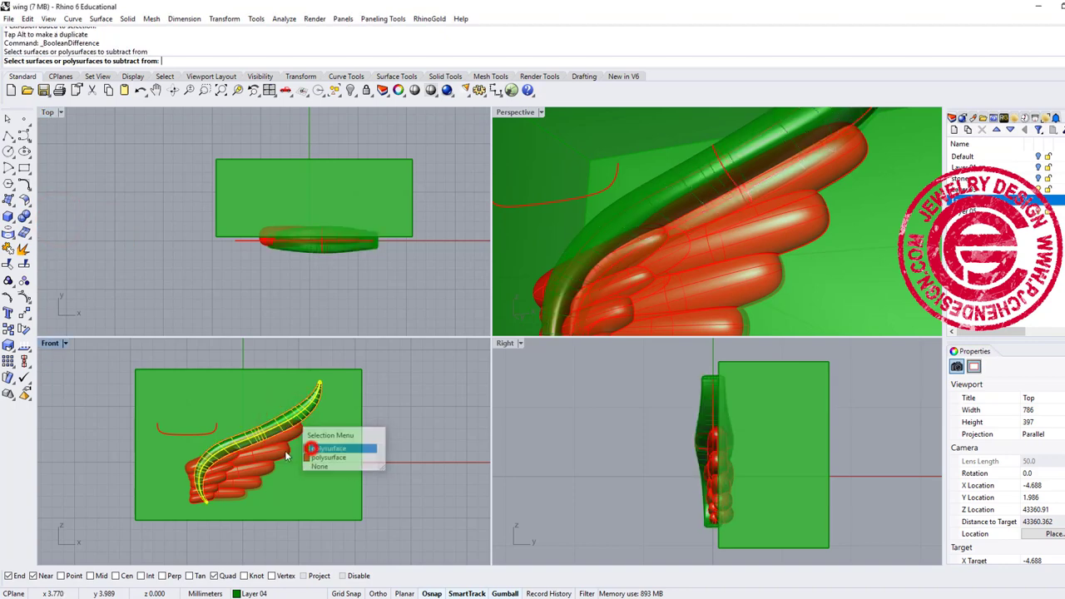
{"action": "left_click", "coordinate": [319, 457]}
{"action": "key", "text": "Return"}
{"action": "left_click", "coordinate": [318, 459]}
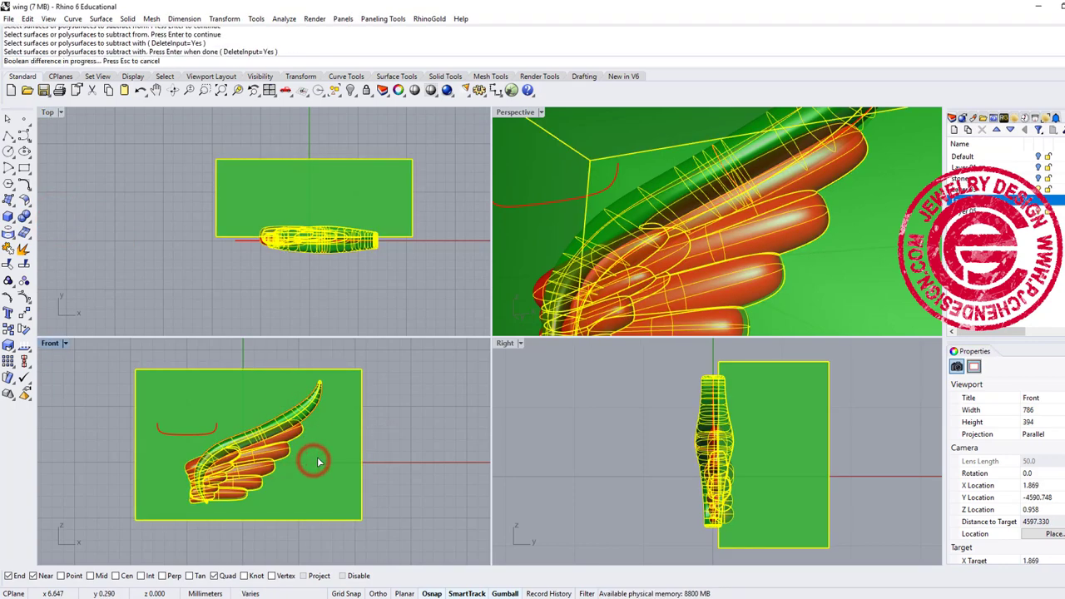
{"action": "key", "text": "Return"}
Split the feather solid with the upper band as the cutting object, using Boolean Split
{"action": "right_click_drag", "start_coordinate": [781, 425], "coordinate": [803, 420]}
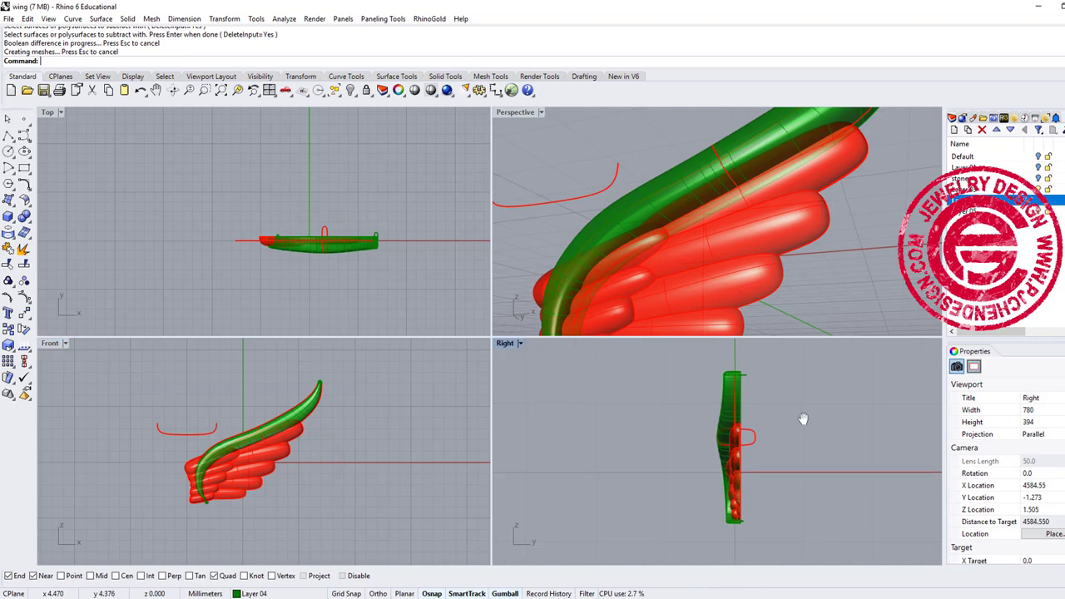
{"action": "right_click_drag", "start_coordinate": [801, 242], "coordinate": [677, 182]}
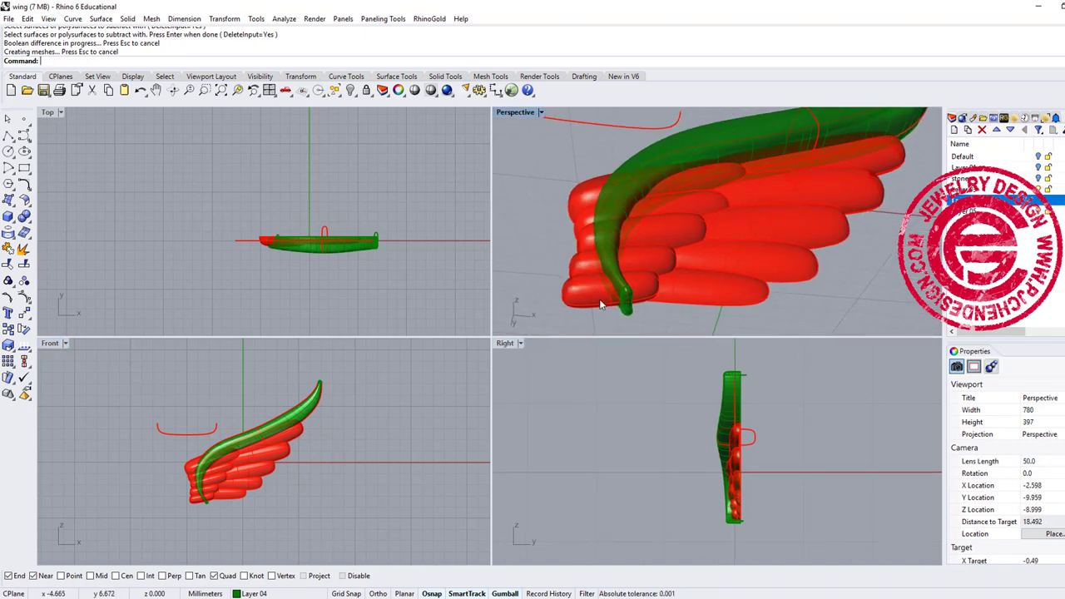
{"action": "left_click", "coordinate": [26, 217]}
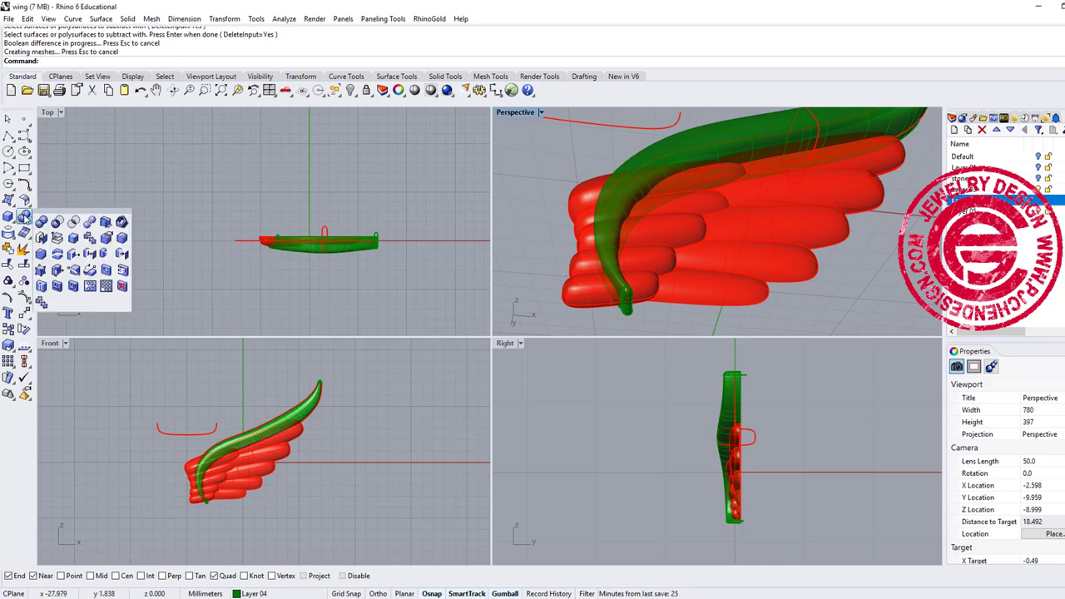
{"action": "left_click", "coordinate": [89, 223]}
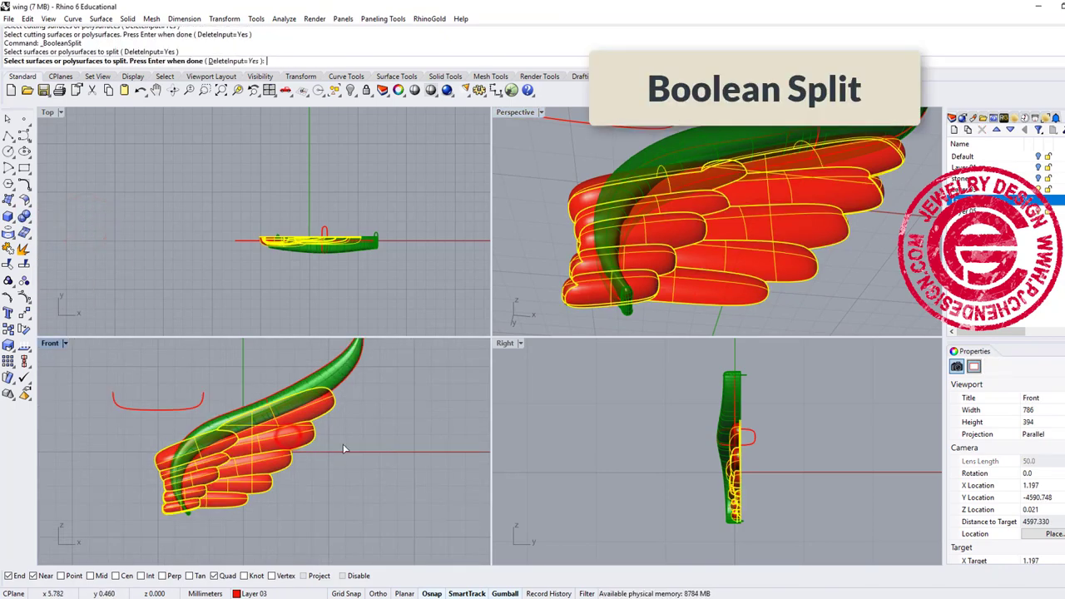
{"action": "key", "text": "Return"}
{"action": "left_click", "coordinate": [334, 381]}
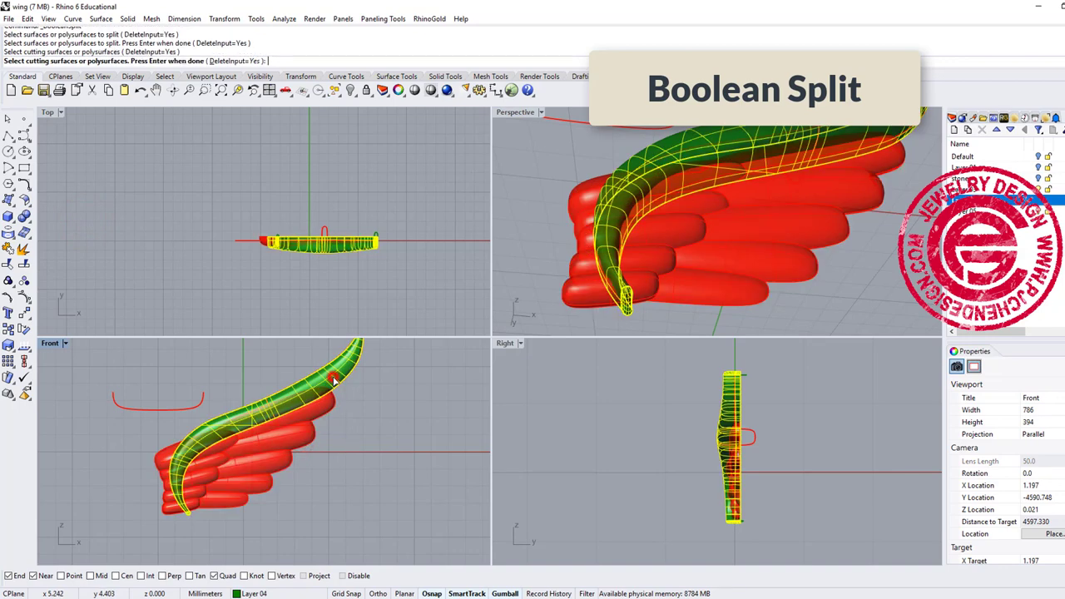
{"action": "key", "text": "Return"}
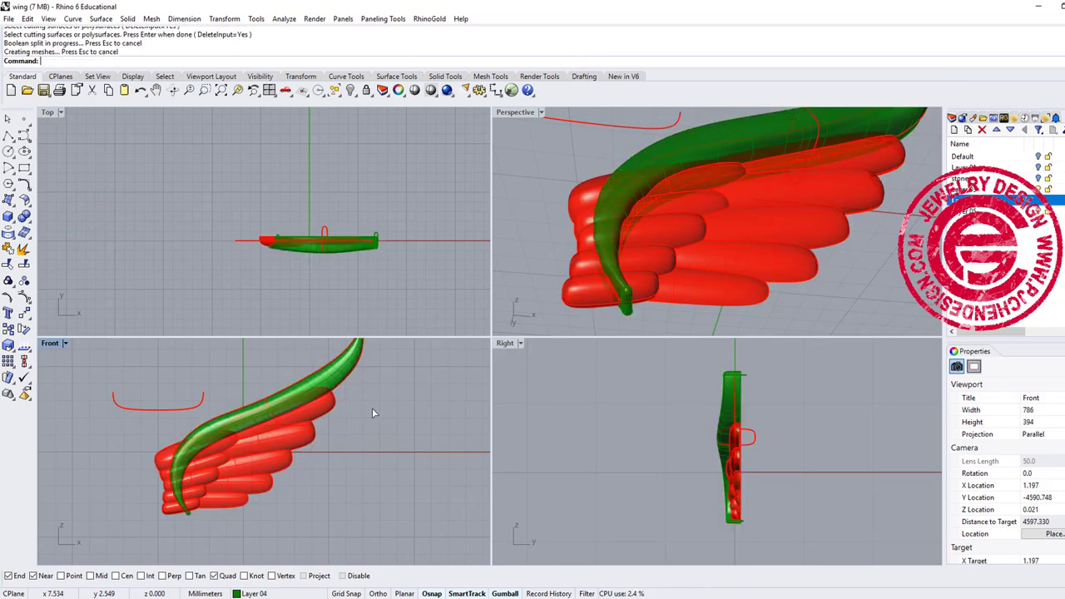
Delete the feather piece protruding outside the band and the split feather piece inside the band
{"action": "left_click", "coordinate": [165, 455]}
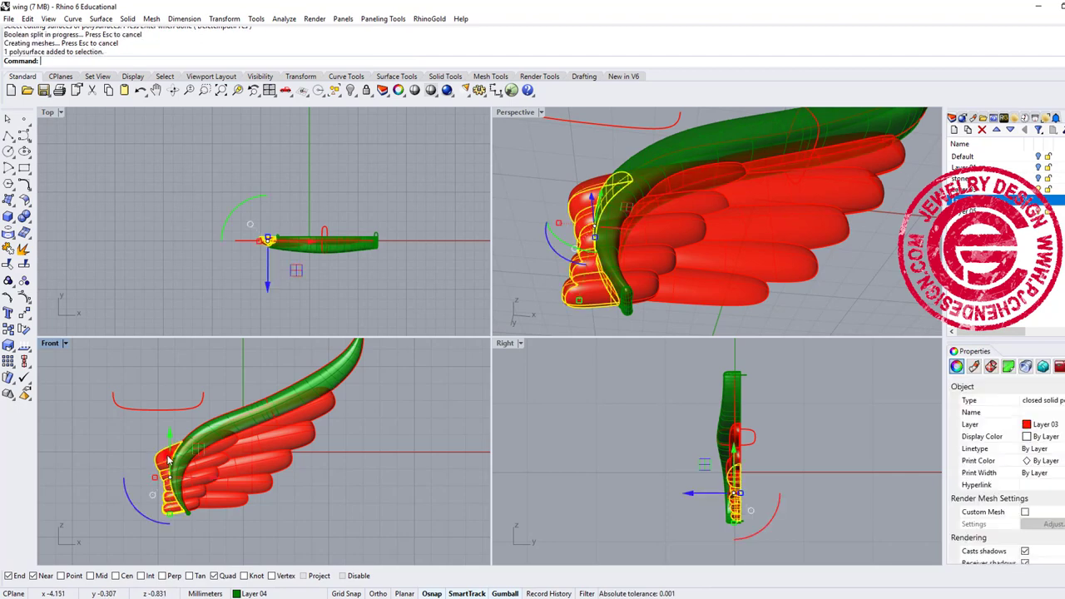
{"action": "key", "text": "Delete"}
{"action": "left_click", "coordinate": [179, 459]}
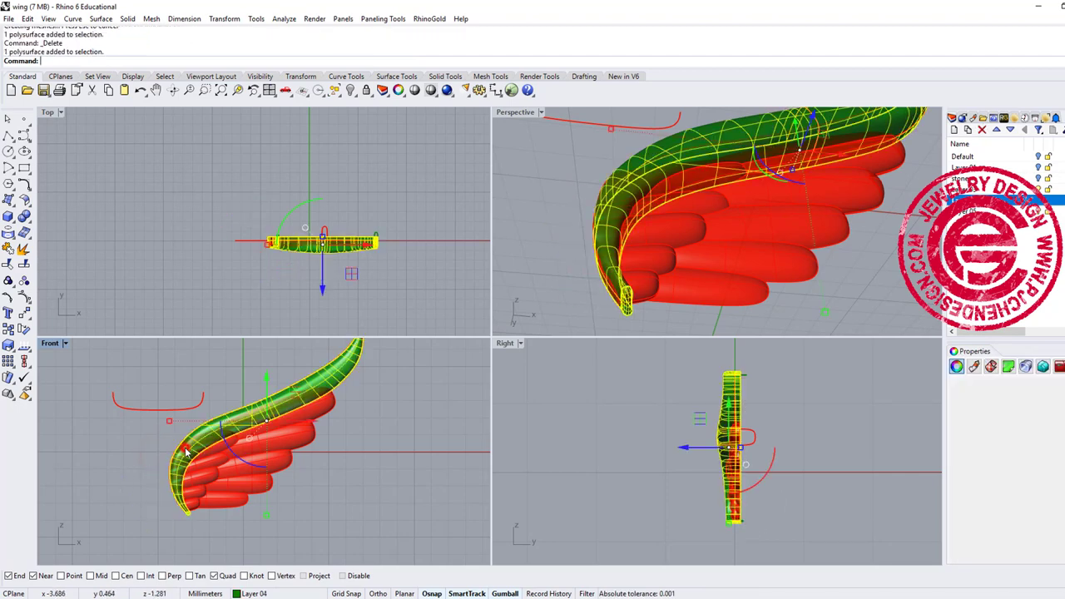
{"action": "left_click", "coordinate": [215, 450]}
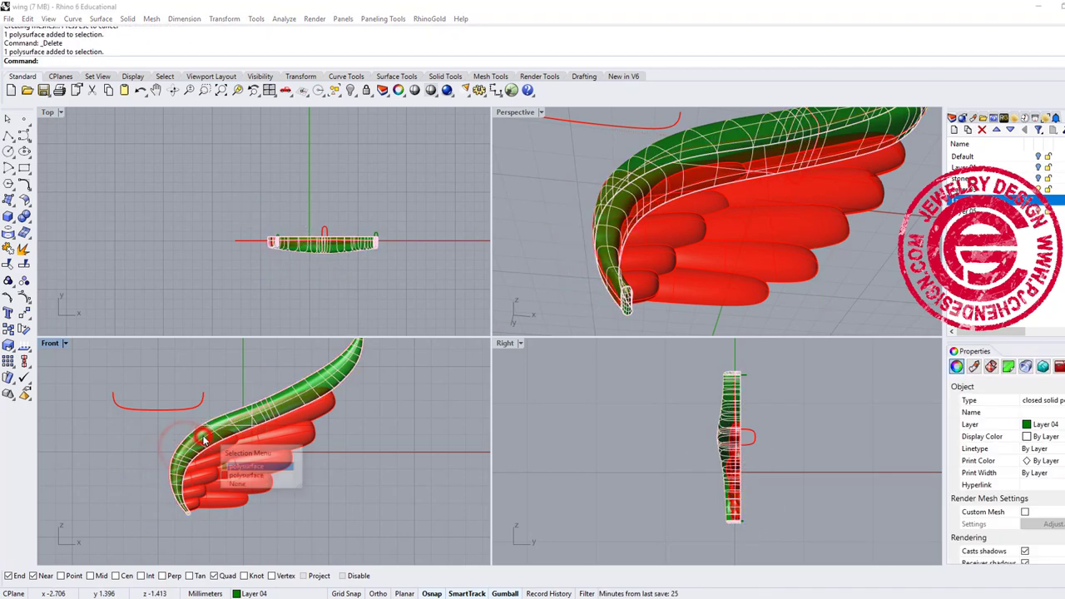
{"action": "left_click", "coordinate": [235, 477]}
{"action": "key", "text": "Delete"}
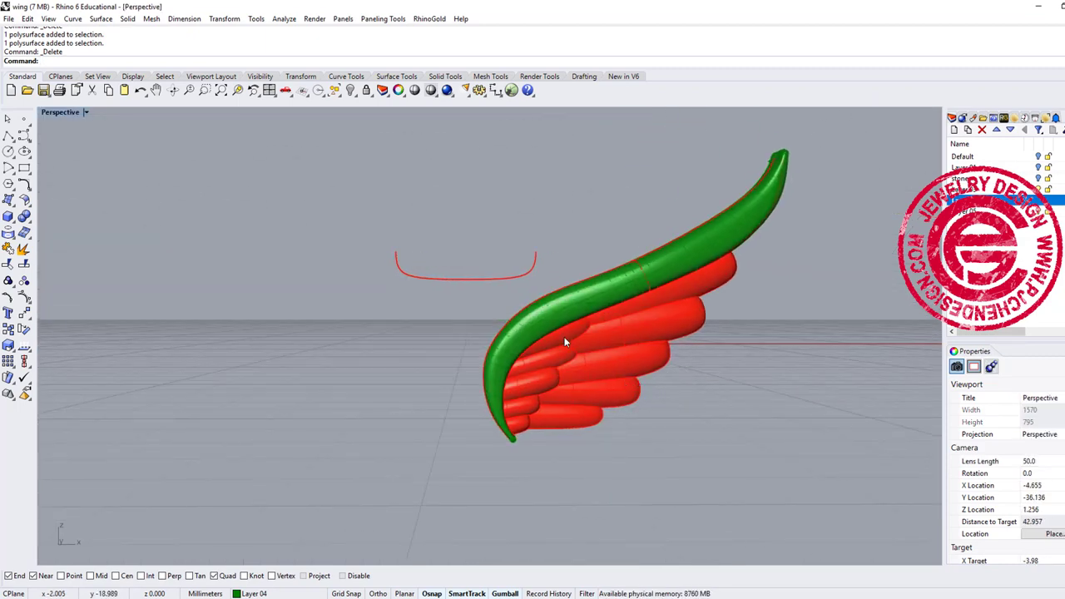
Select all curves in the model and hide them
{"action": "left_click", "coordinate": [356, 96]}
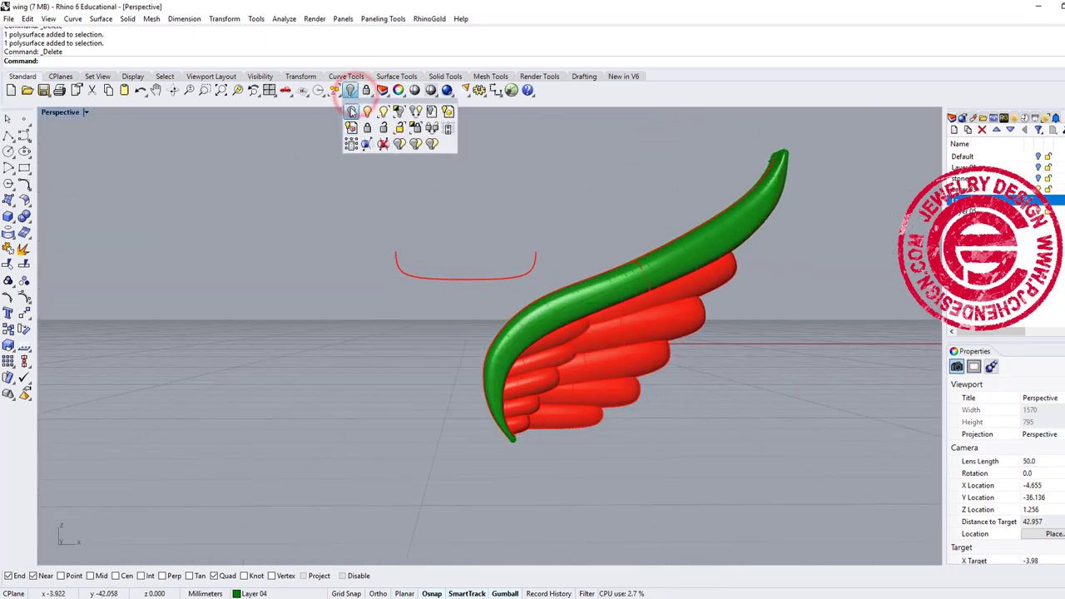
{"action": "left_click", "coordinate": [339, 97]}
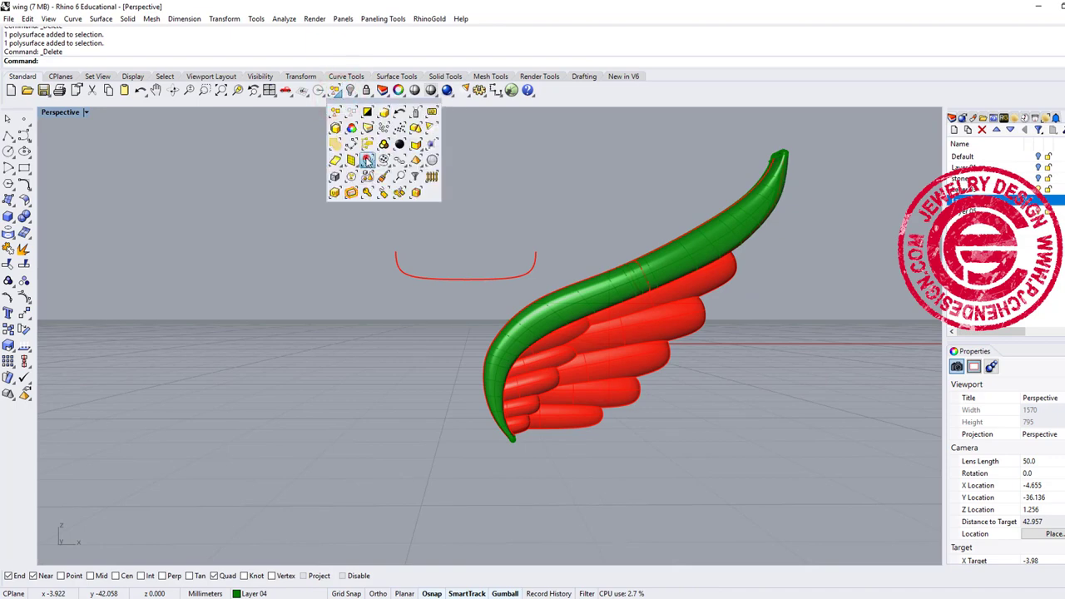
{"action": "left_click", "coordinate": [366, 159]}
{"action": "left_click", "coordinate": [351, 89]}
Select the band and the feathers and merge them into one solid with Boolean Union
{"action": "left_click_drag", "start_coordinate": [686, 399], "coordinate": [473, 305]}
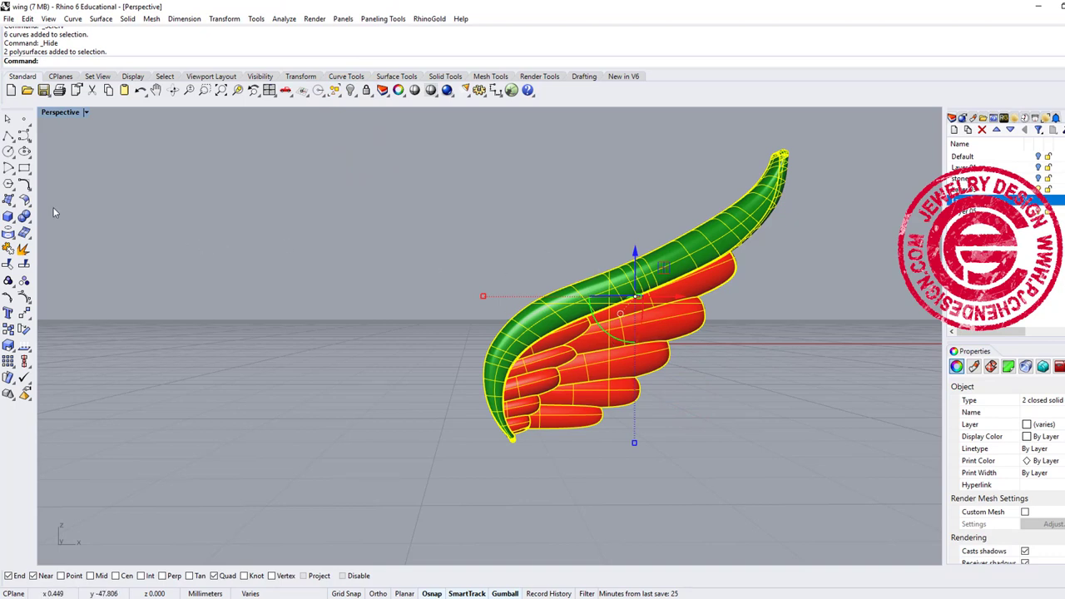
{"action": "left_click", "coordinate": [24, 217]}
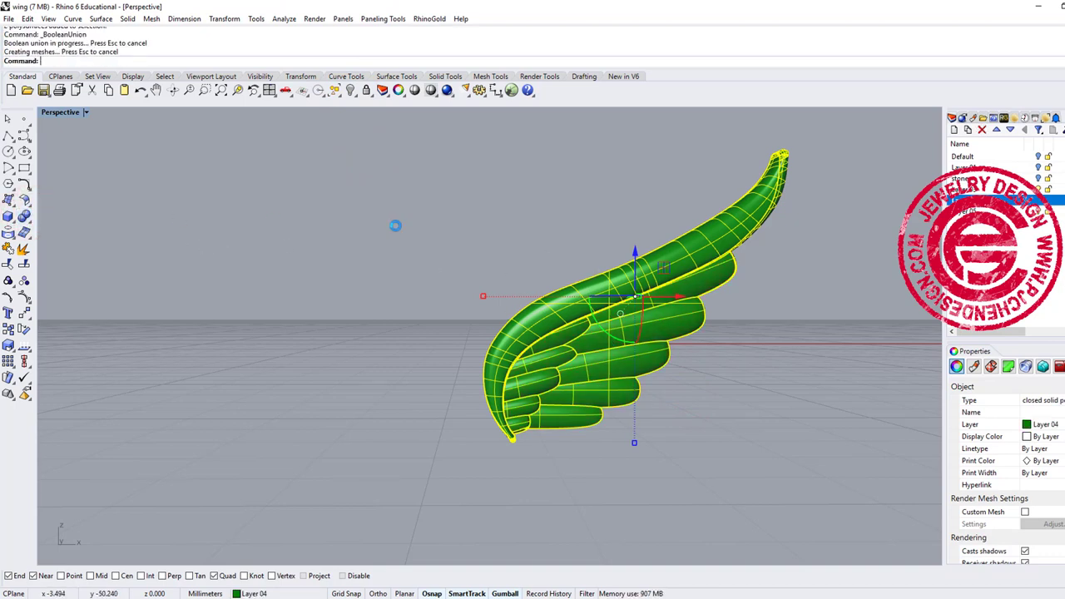
{"action": "left_click", "coordinate": [403, 233]}
Rotate the united wing in the front view so it hangs vertically with its tip pointing down, then deselect it
{"action": "left_click", "coordinate": [544, 343]}
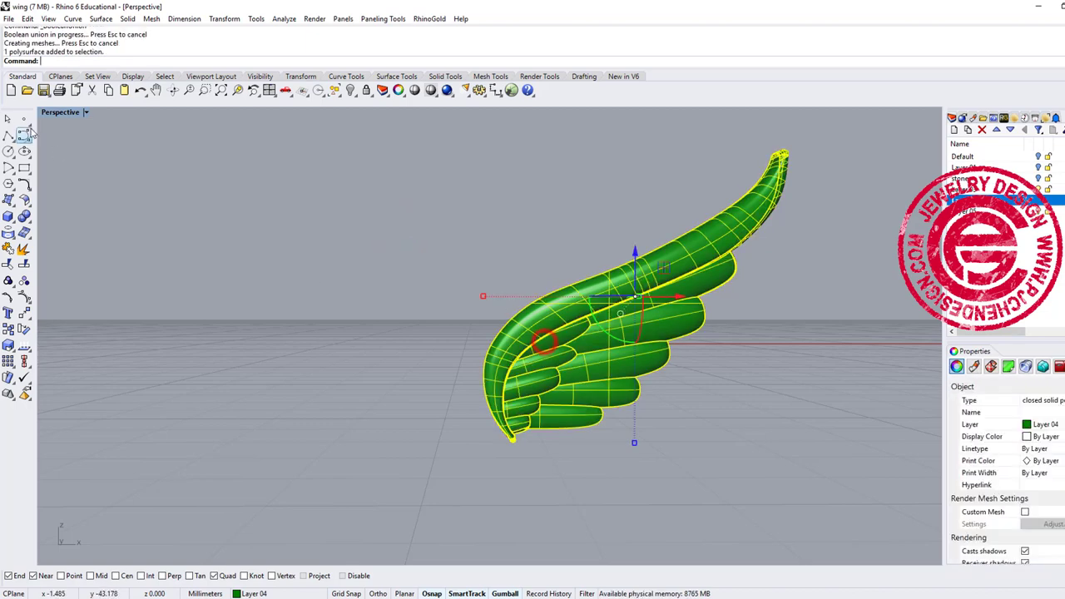
{"action": "double_click", "coordinate": [71, 115]}
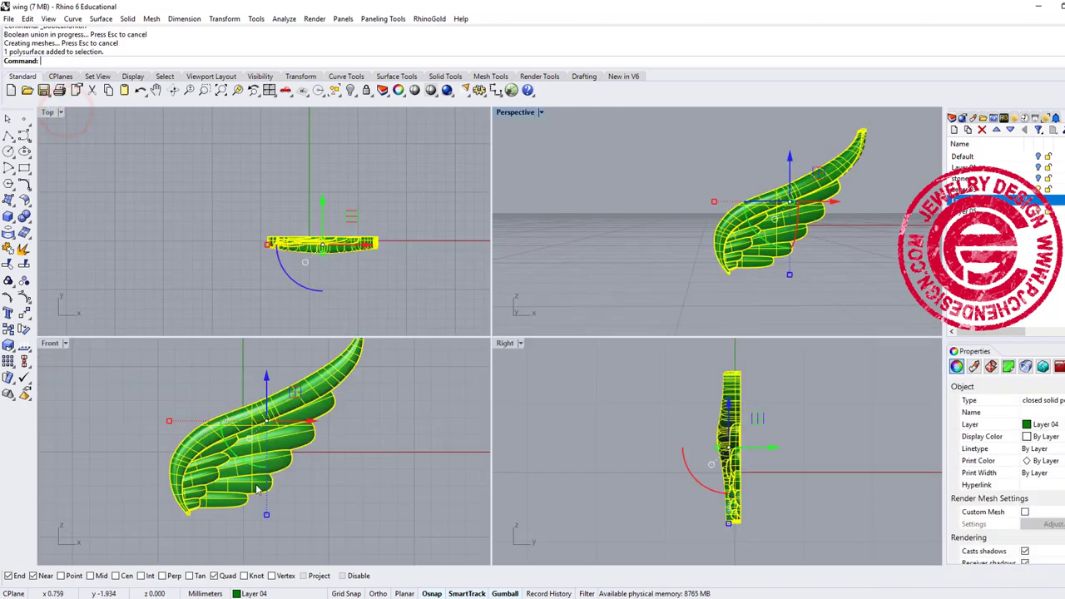
{"action": "left_click_drag", "start_coordinate": [243, 466], "coordinate": [264, 400]}
{"action": "left_click", "coordinate": [367, 432]}
{"action": "scroll", "coordinate": [344, 426], "scroll_direction": "down", "scroll_amount": 7}
{"action": "right_click_drag", "start_coordinate": [345, 426], "coordinate": [335, 453]}
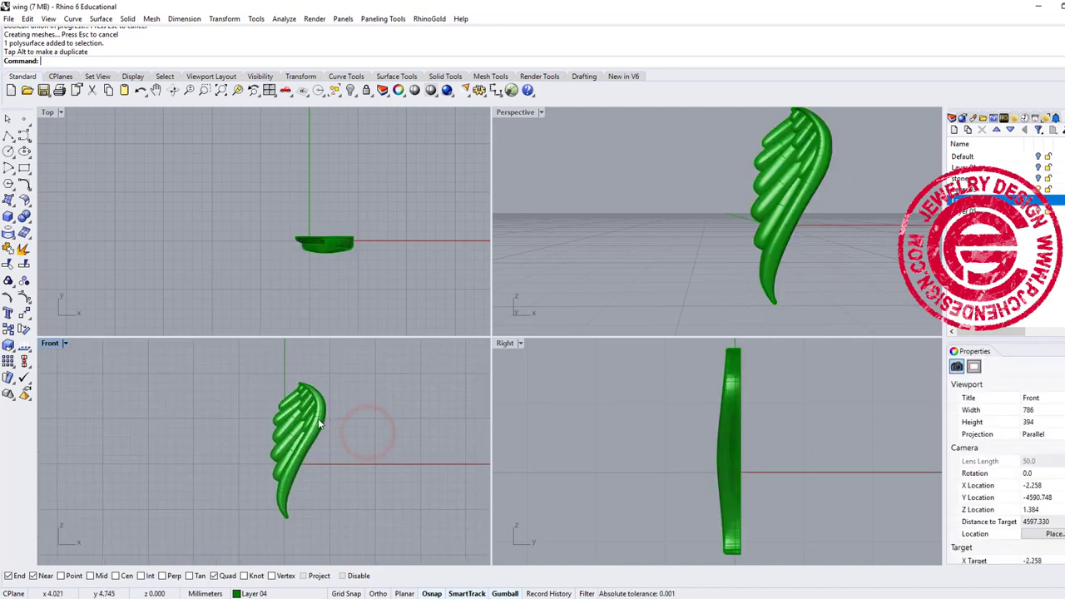
Examine the finished wing pendant with its bail, chain and stones in rendered display from several angles
{"action": "scroll", "coordinate": [318, 419], "scroll_direction": "up", "scroll_amount": 6}
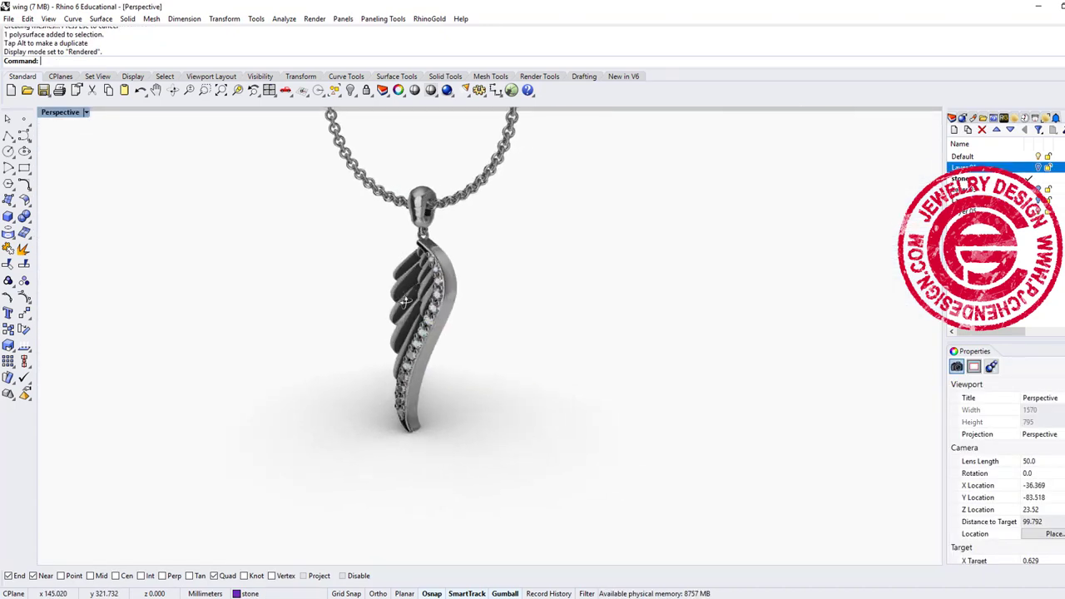
{"action": "mouse_move", "coordinate": [507, 303]}
{"action": "right_mouse_down"}
{"action": "mouse_move", "coordinate": [680, 303]}
{"action": "mouse_move", "coordinate": [514, 319]}
{"action": "right_mouse_up"}
{"action": "scroll", "coordinate": [518, 337], "scroll_direction": "up", "scroll_amount": 4}
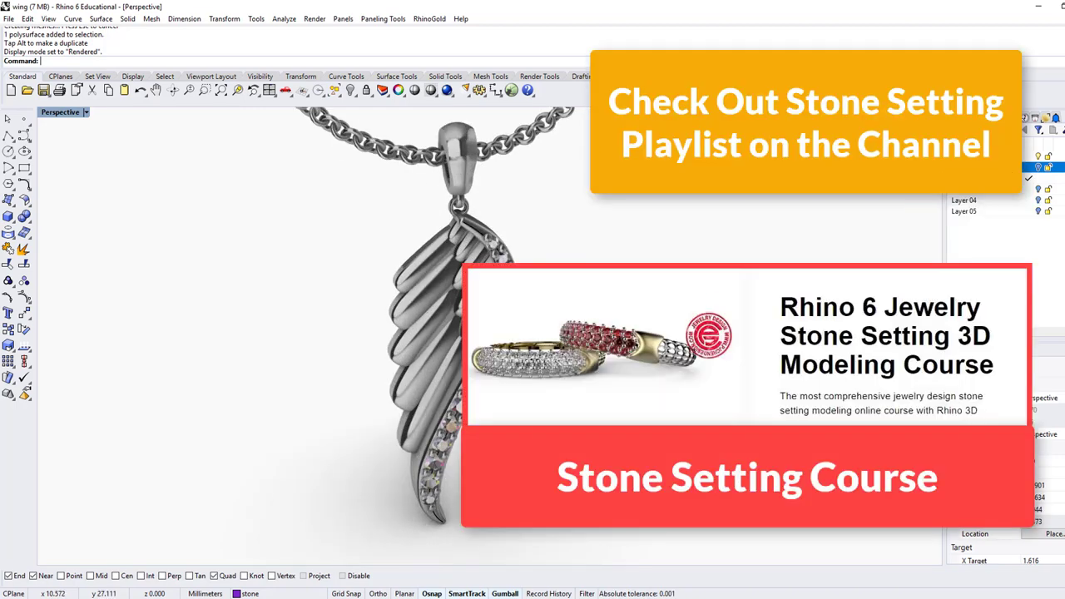
{"action": "right_click_drag", "start_coordinate": [521, 345], "coordinate": [463, 381]}
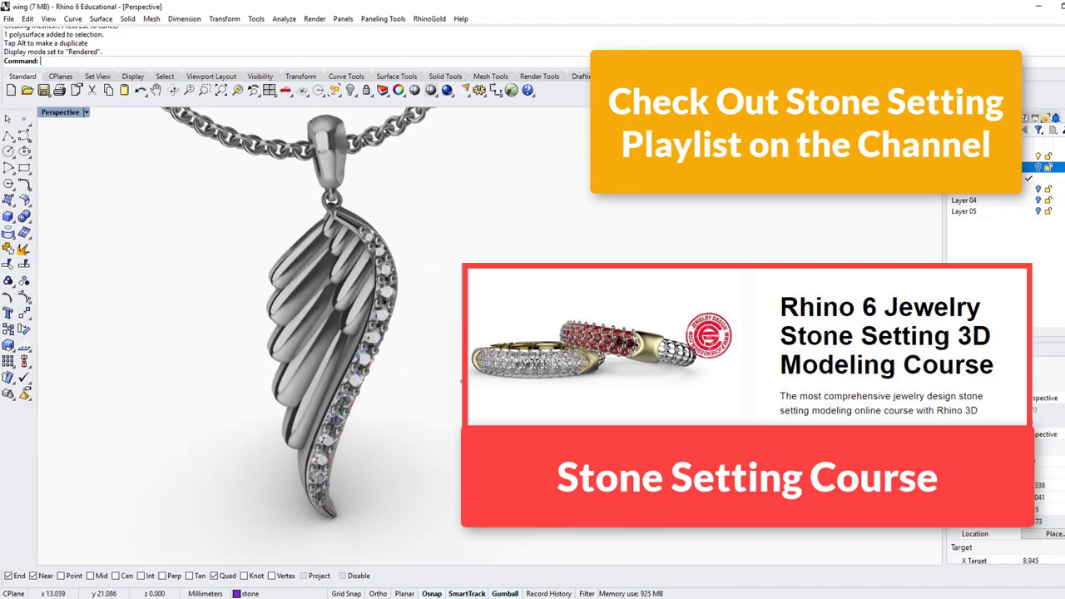